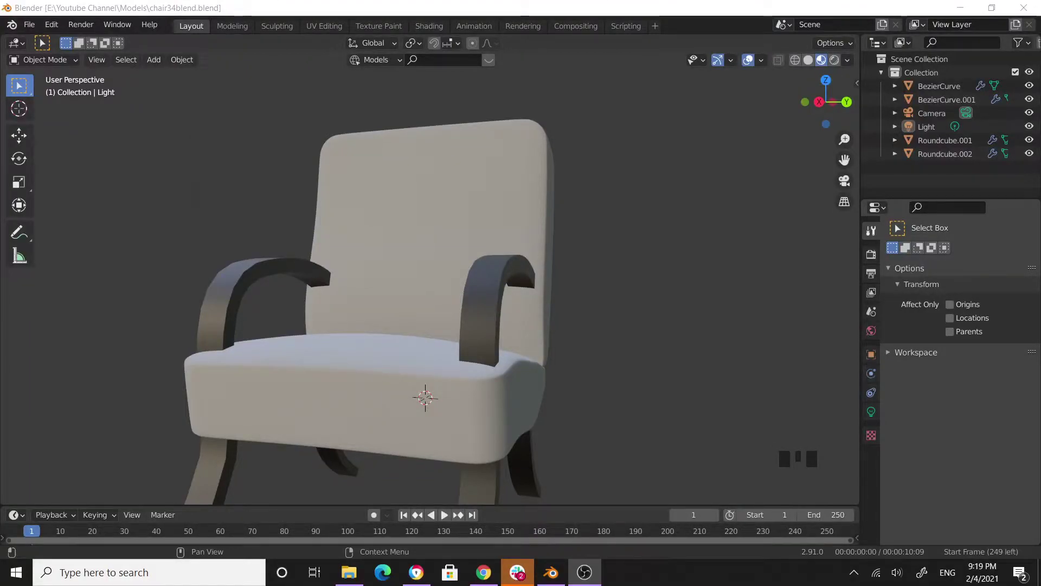
Examine the finished armchair model from the front, sides, above and below
middle_click_drag(711, 291, 627, 291)
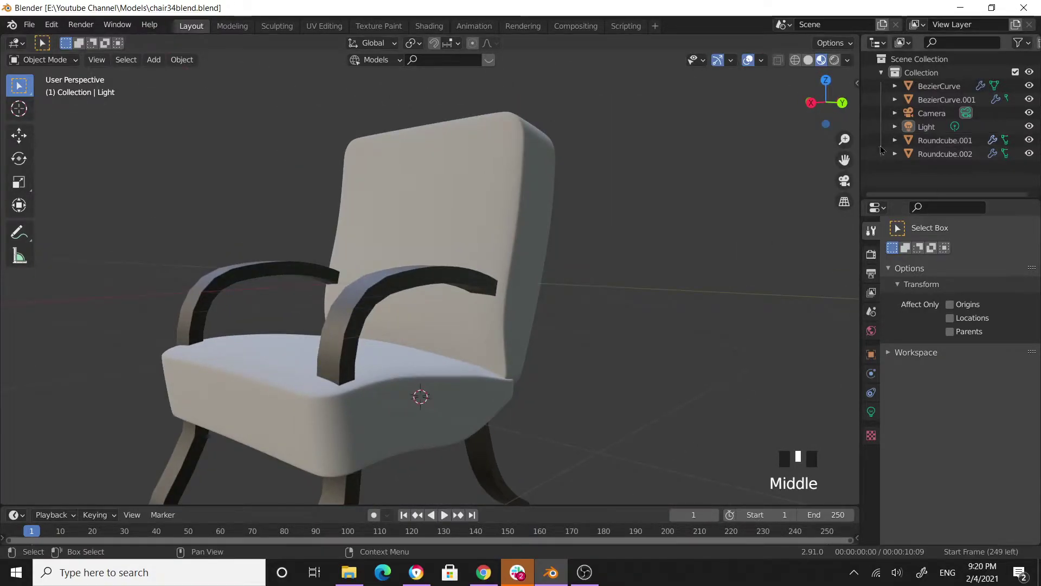
middle_click_drag(494, 264, 531, 299)
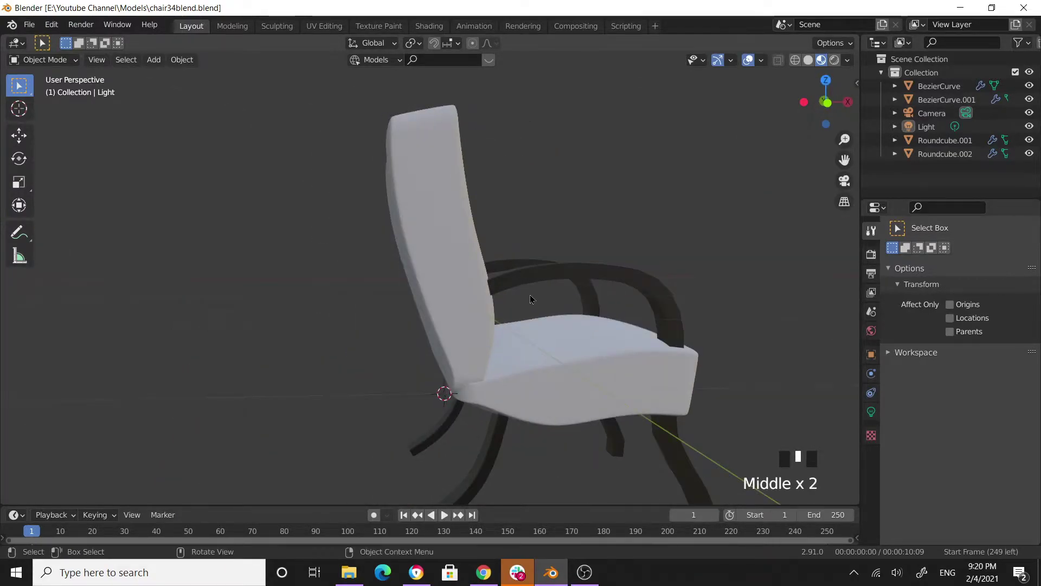
middle_click_drag(663, 359, 643, 326)
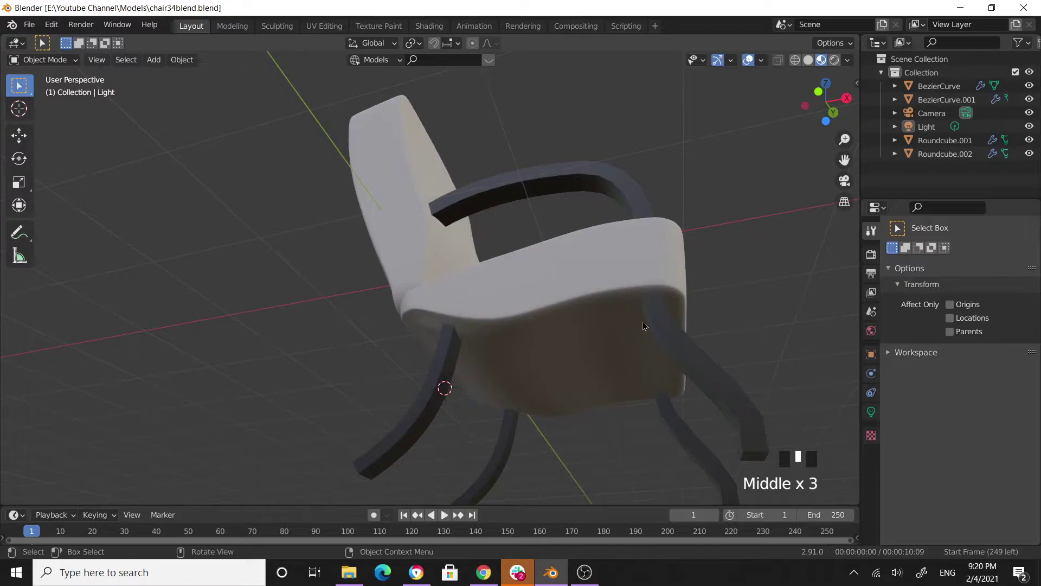
middle_click_drag(547, 333, 474, 237)
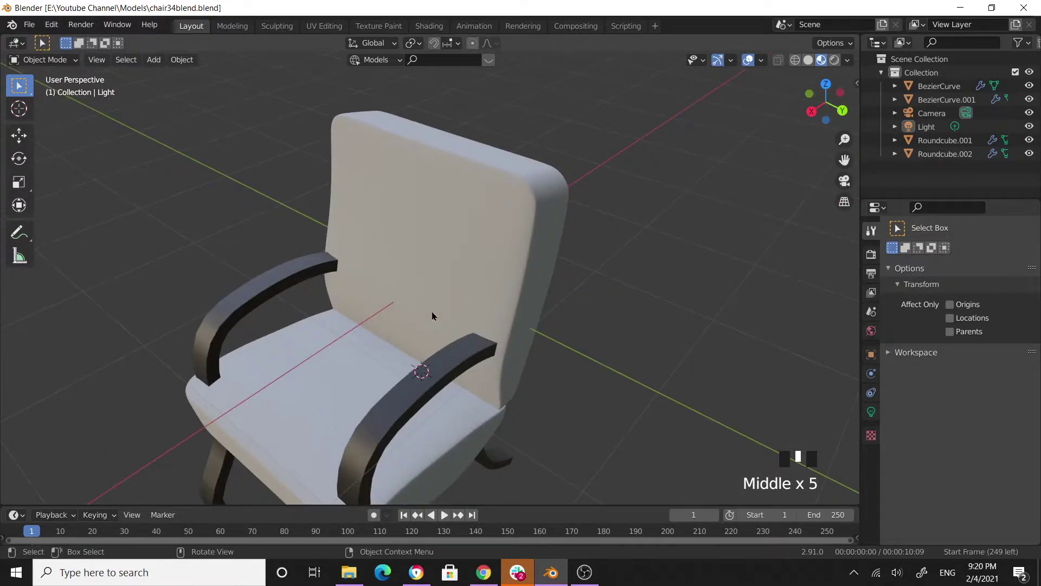
middle_click_drag(424, 287, 427, 329)
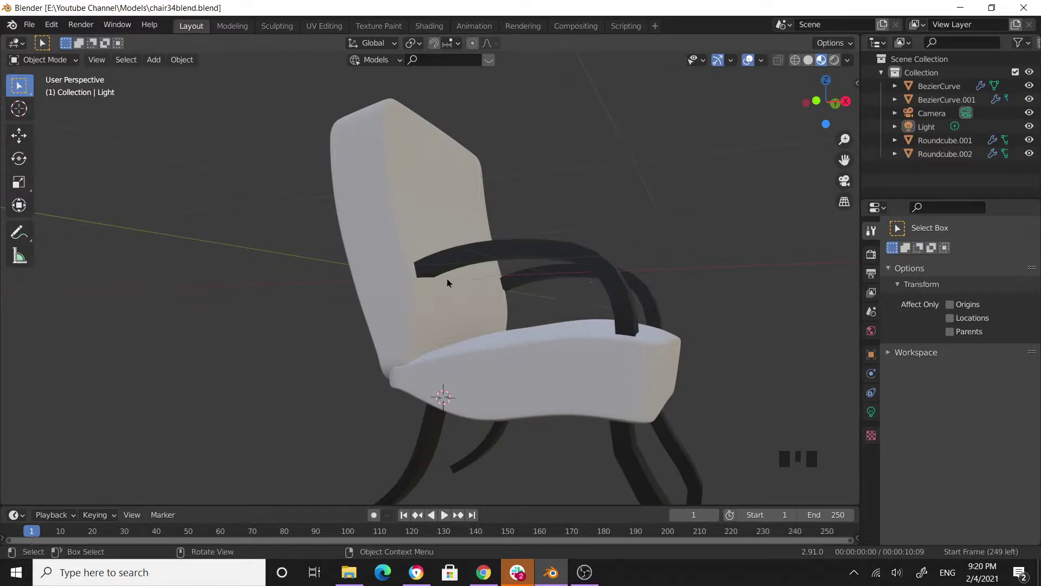
middle_click_drag(623, 373, 527, 371)
middle_click_drag(551, 337, 509, 336)
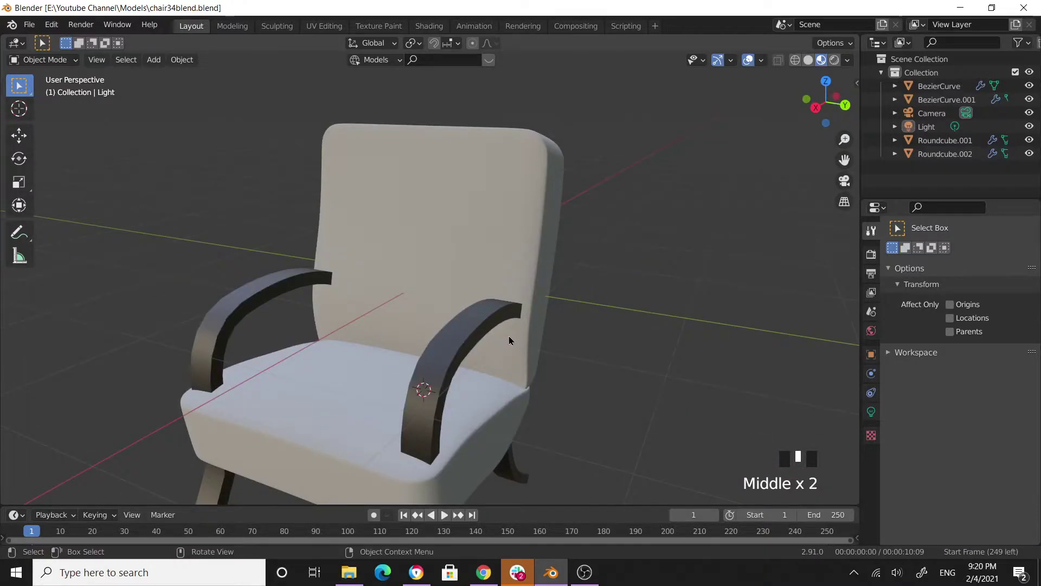
middle_click_drag(444, 261, 467, 251)
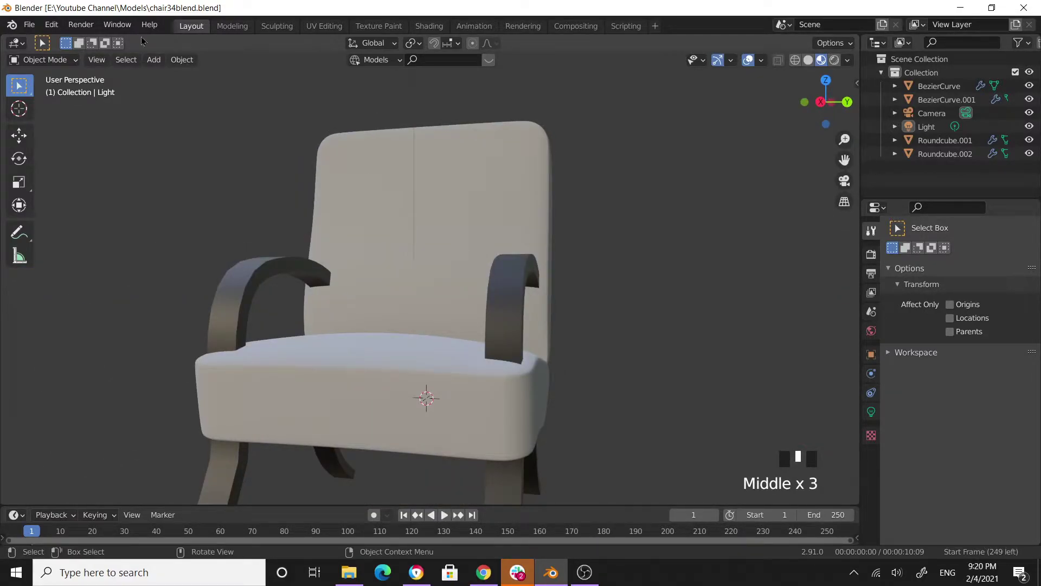
Start a new scene and delete the default cube
left_click(29, 25)
mouse_move(47, 40)
left_click(184, 40)
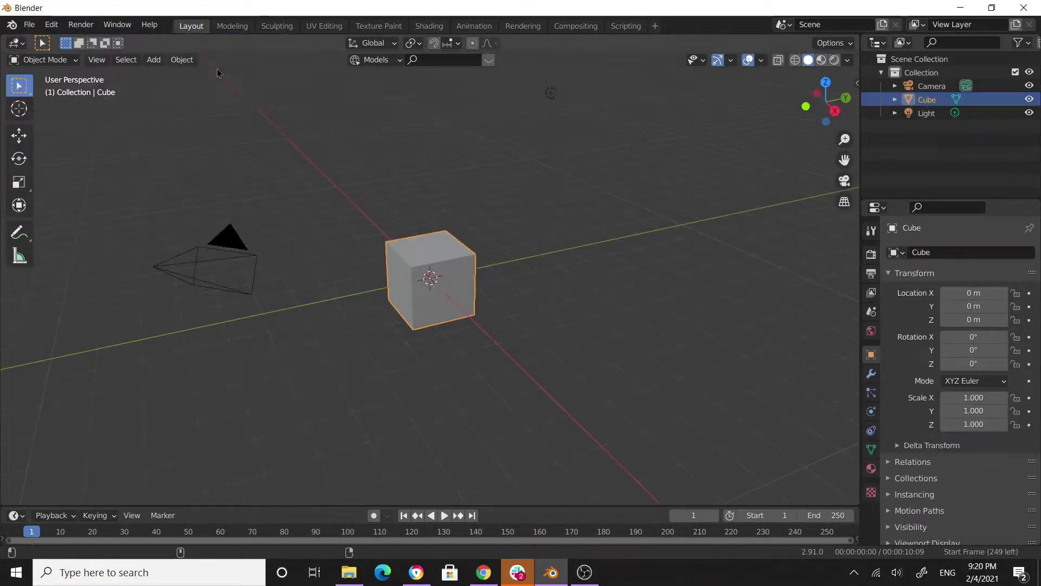
mouse_move(461, 282)
middle_mouse_down()
mouse_move(541, 283)
mouse_move(475, 272)
middle_mouse_up()
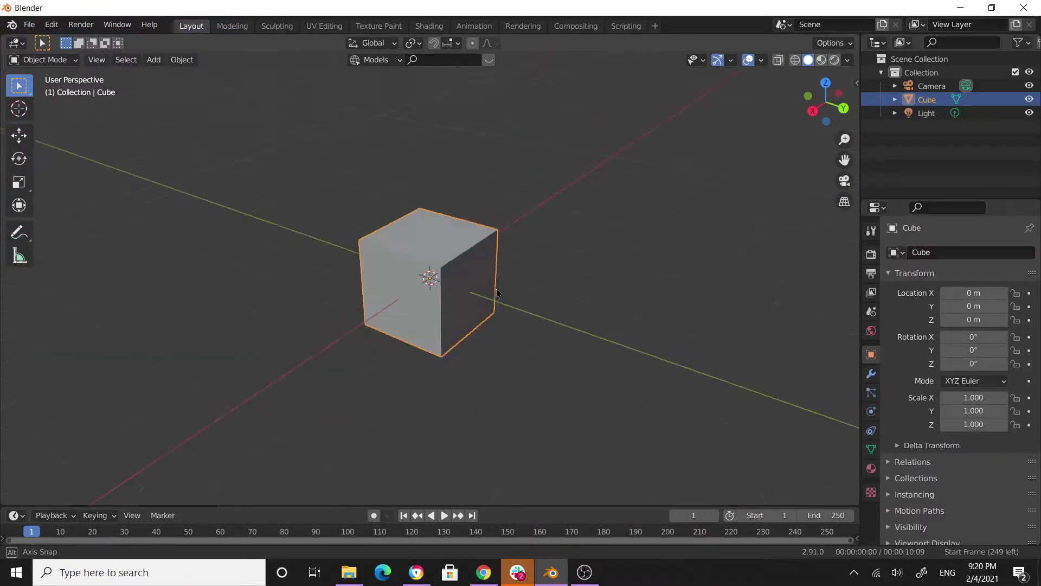
key("x")
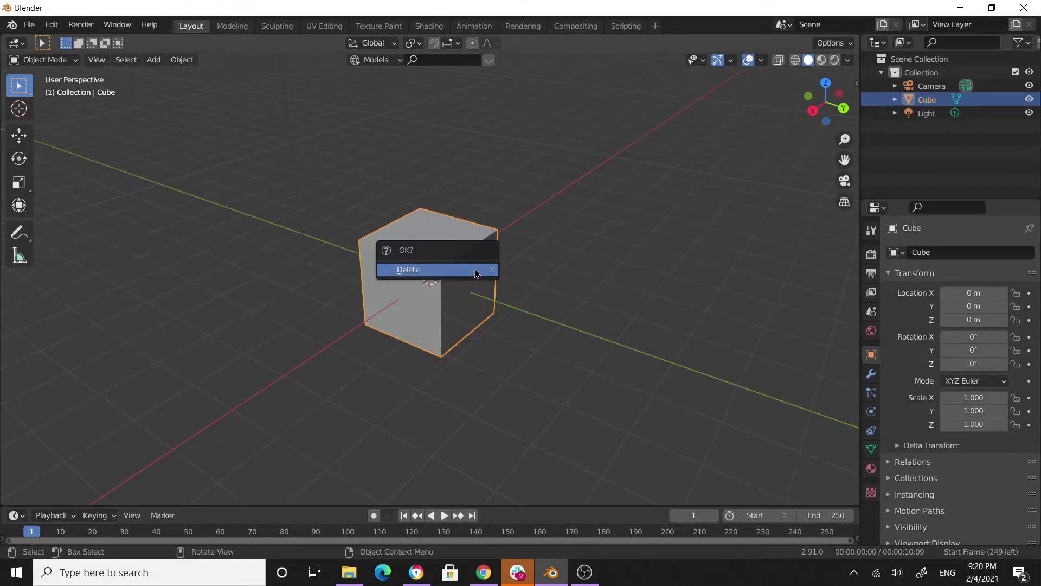
left_click(473, 270)
Add a Round Cube mesh at the origin
left_click(153, 59)
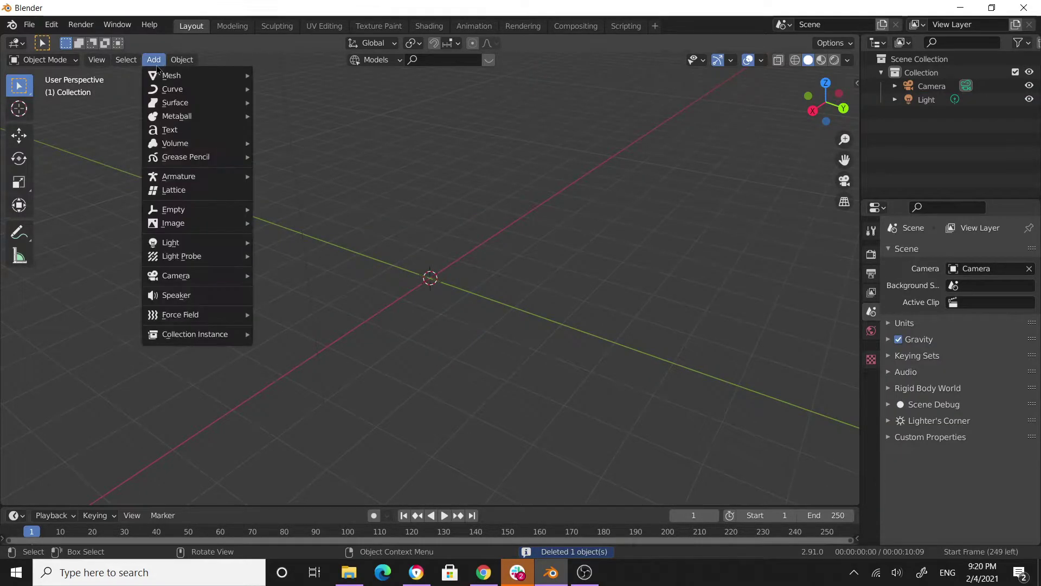
mouse_move(210, 81)
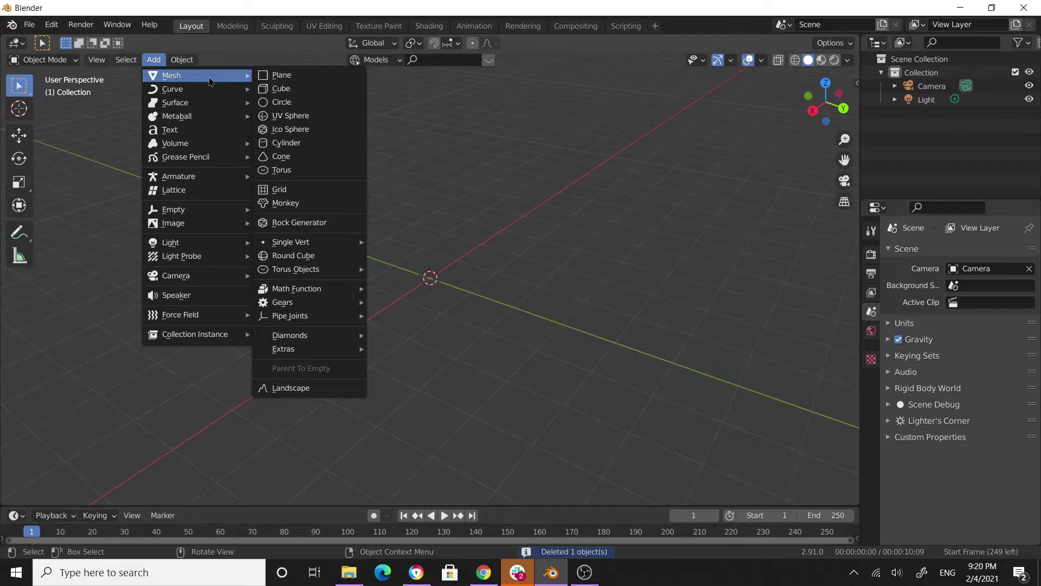
left_click(341, 260)
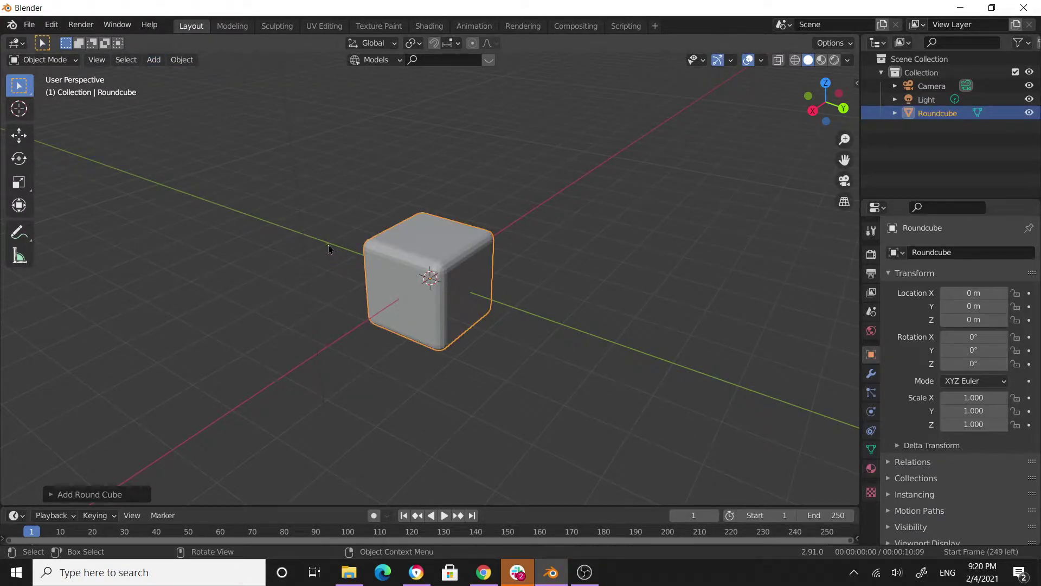
Look up the Extra Objects add-ons in the preferences by searching for "extra", and close the preferences
left_click(53, 25)
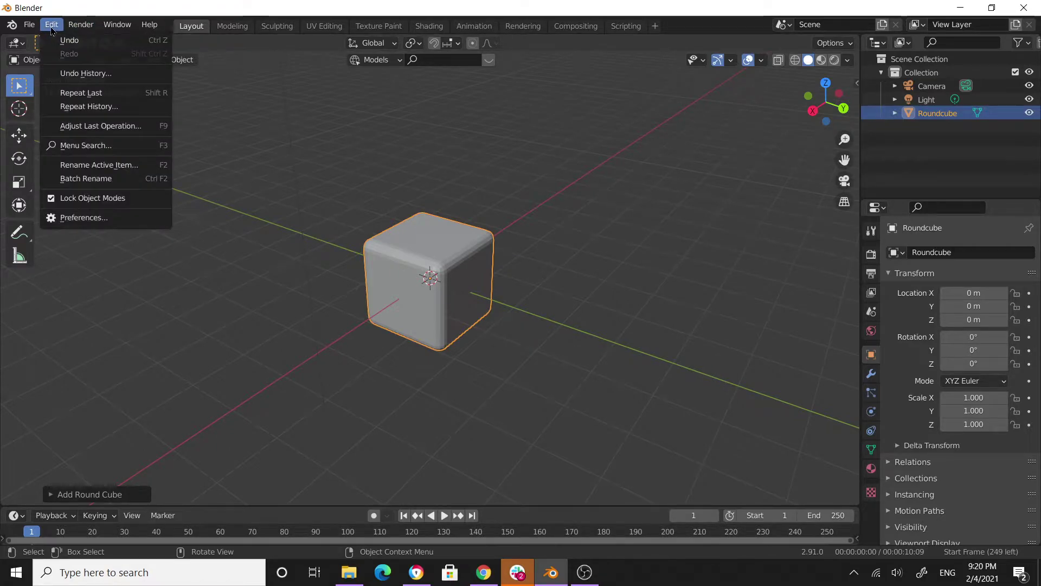
left_click(84, 217)
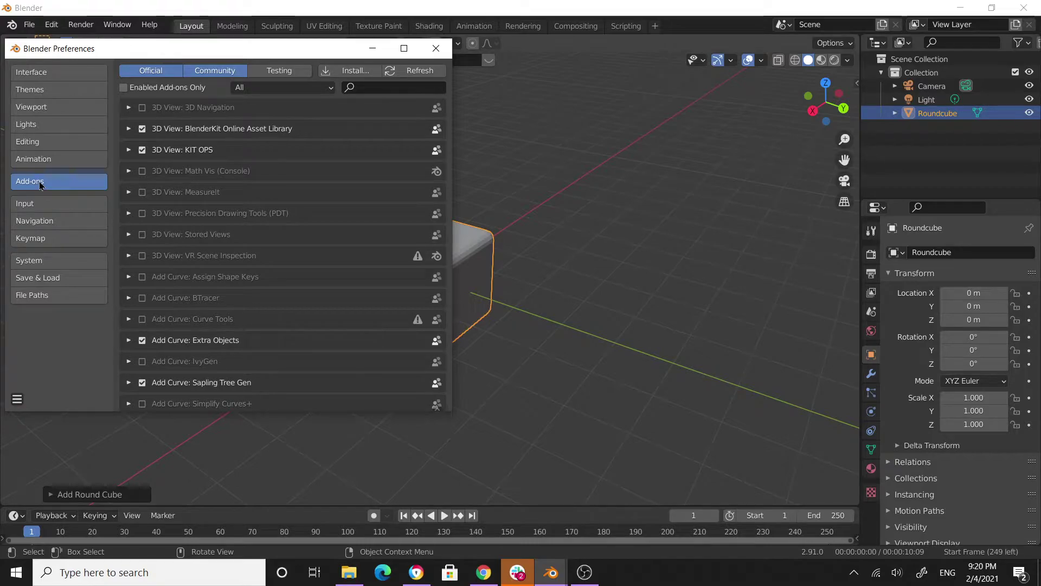
left_click(378, 87)
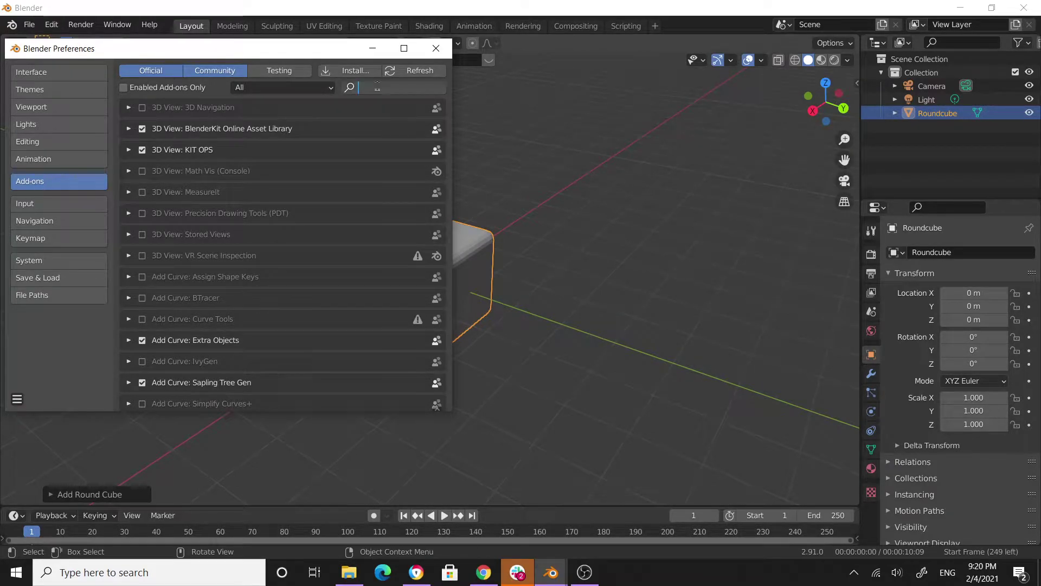
type("extra")
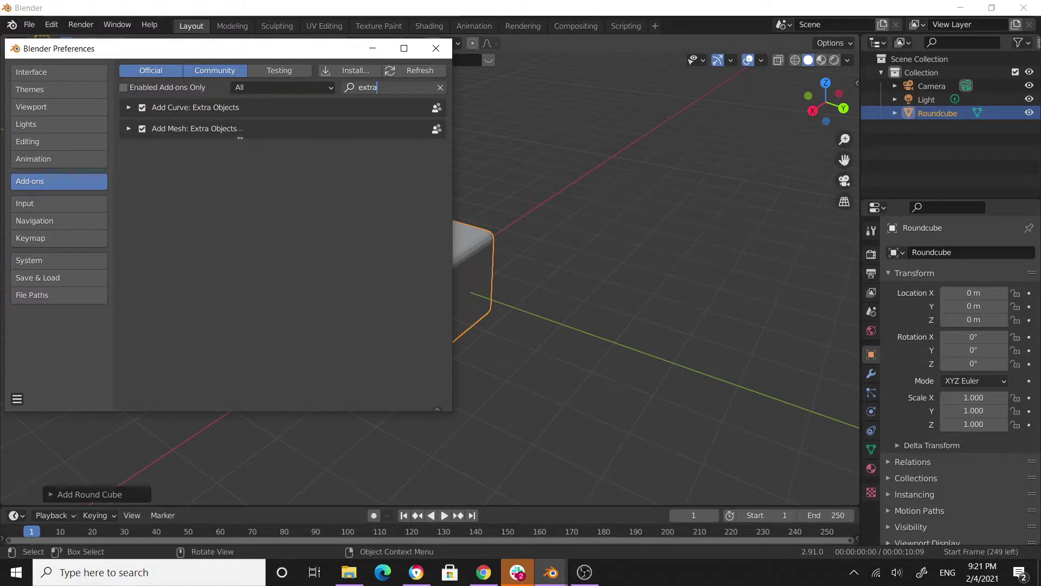
left_click(436, 49)
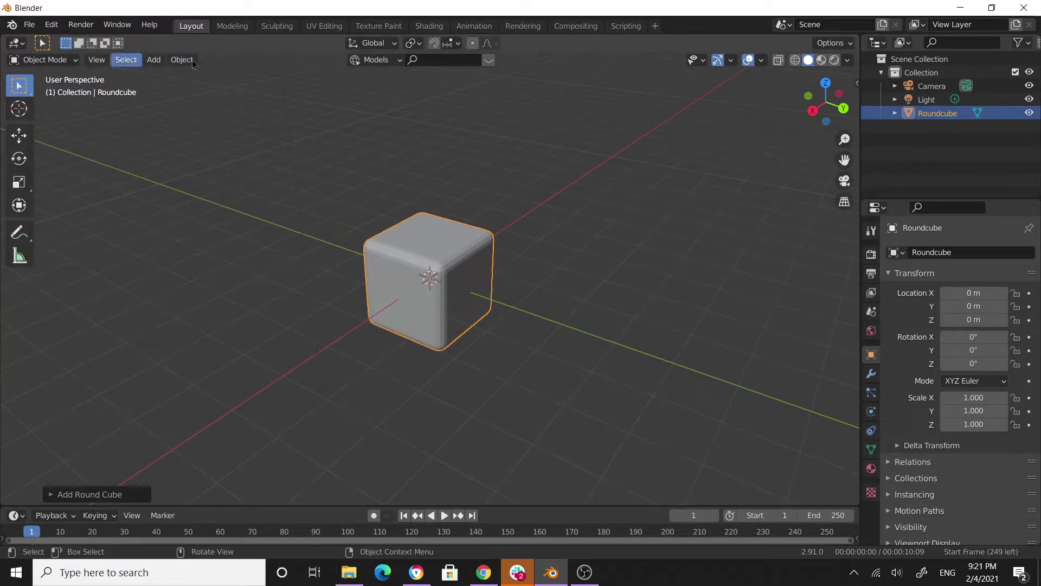
Review the available extra mesh primitives and inspect the round cube's topology in Edit Mode
left_click(154, 61)
mouse_move(179, 76)
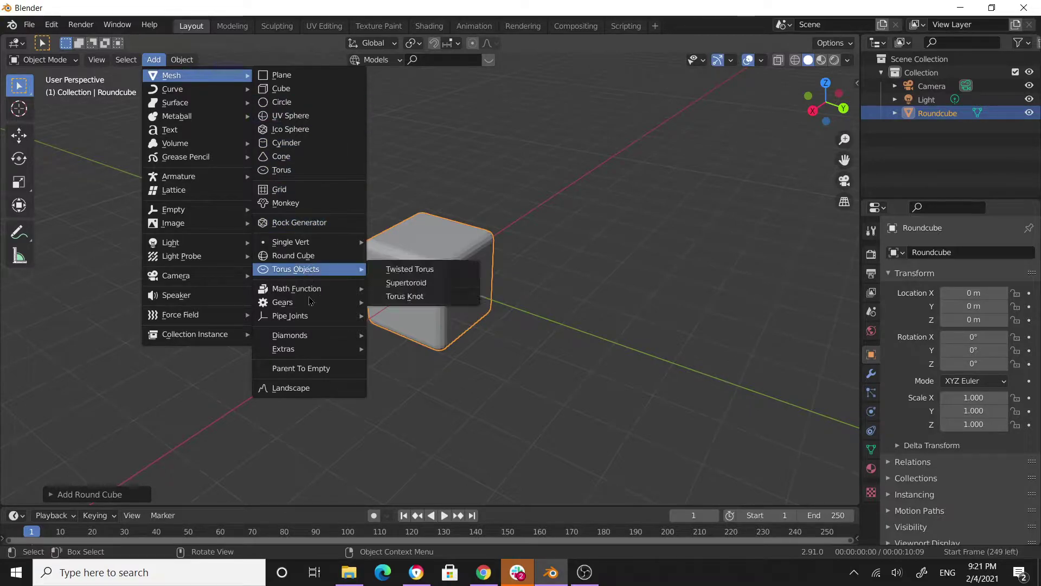
left_click(483, 180)
left_click(427, 318)
middle_click_drag(538, 298, 461, 341)
key("Tab")
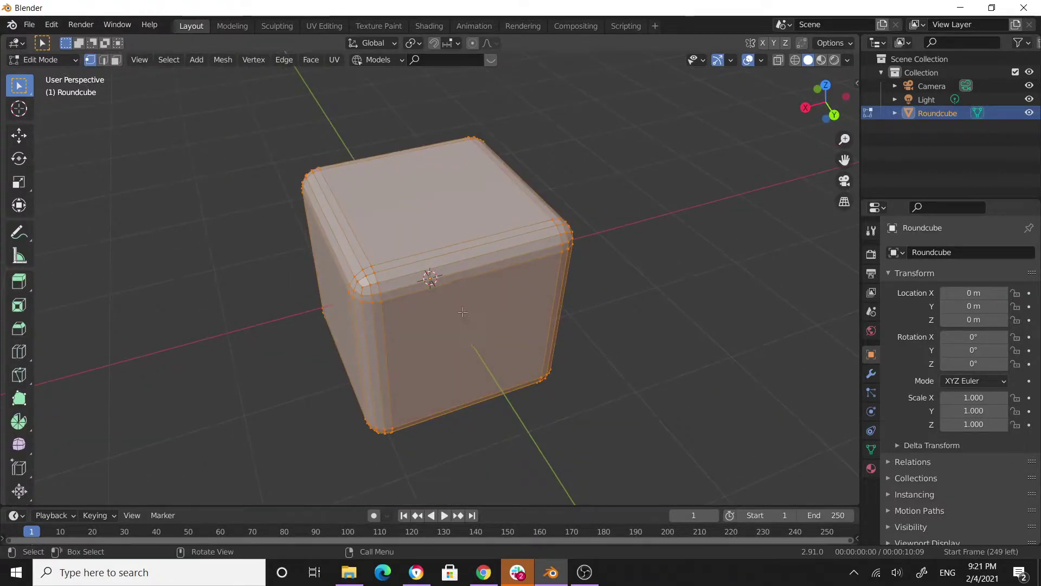
key("Tab")
Scale the round cube along the Y axis to about 0.3 to make a thin slab, and deselect it
middle_click_drag(538, 320, 491, 300)
scroll(658, 328, "down", 3)
middle_click_drag(658, 328, 501, 344)
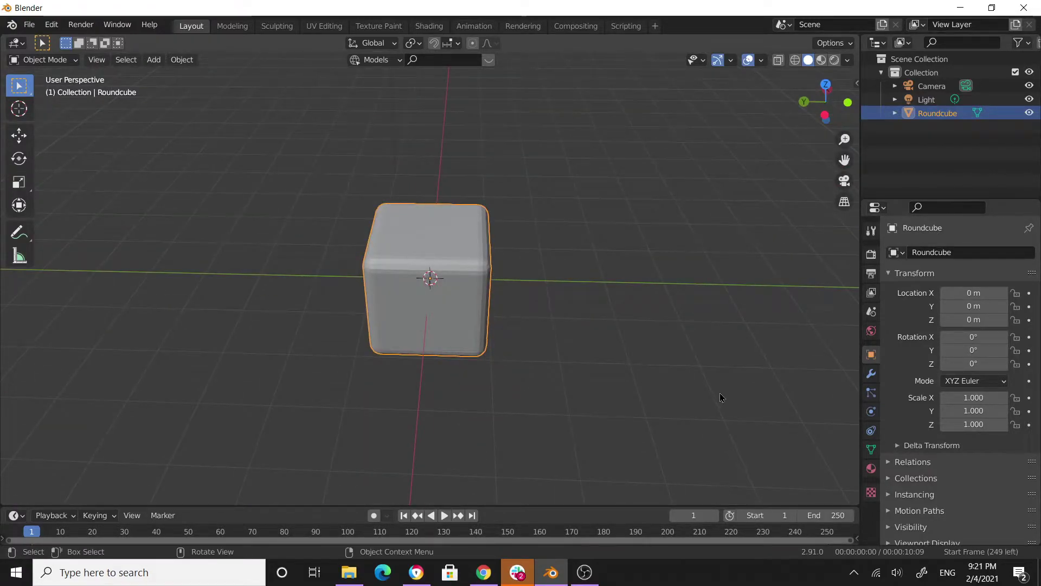
key("s")
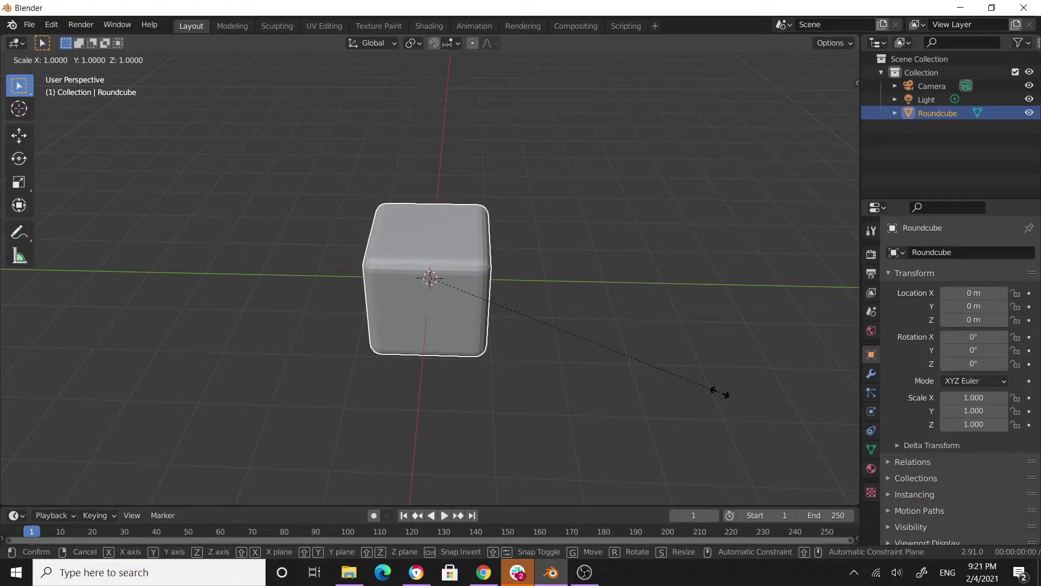
key("y")
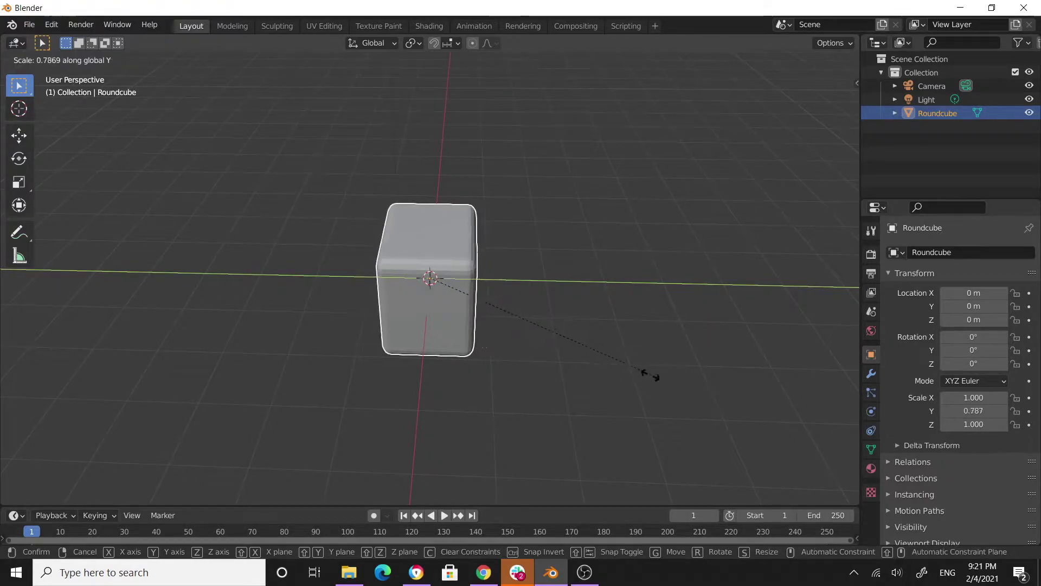
left_click(510, 327)
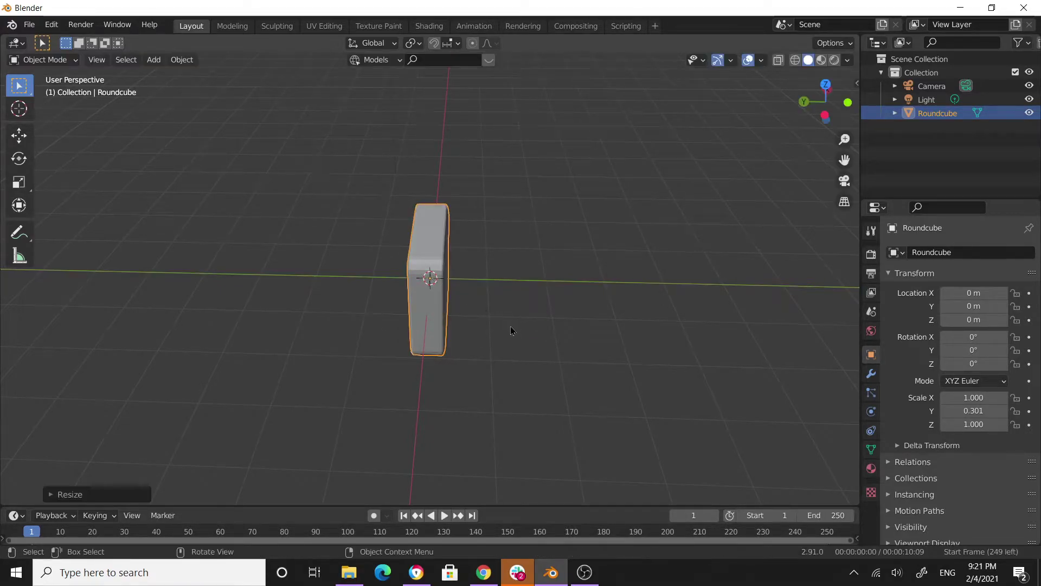
left_click(515, 327)
Start the Shortcut VUr on-screen key display and hide the viewport sidebar again
scroll(624, 342, "up", 3)
middle_click_drag(640, 336, 748, 213)
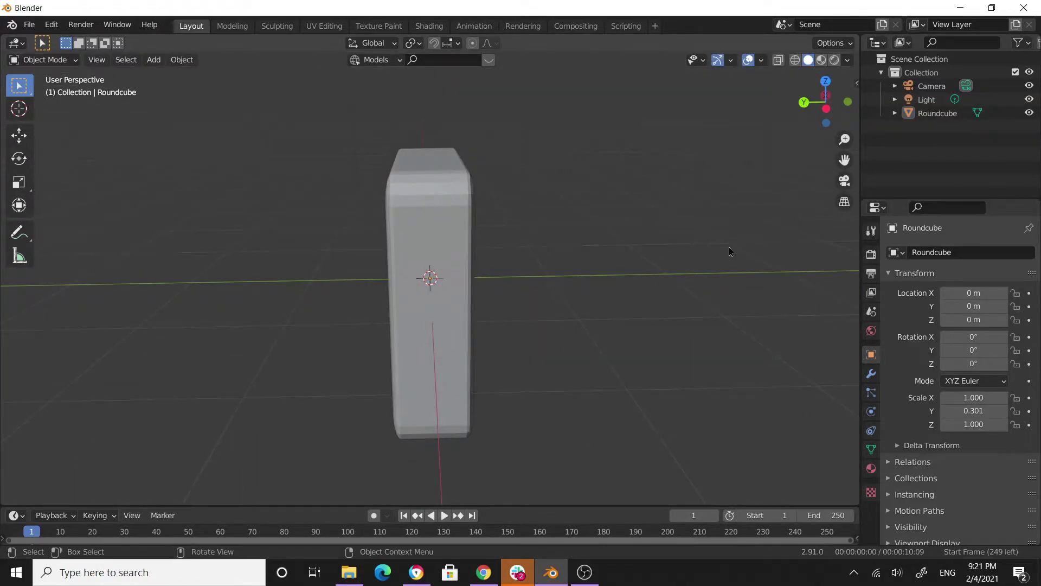
key("n")
left_click(852, 299)
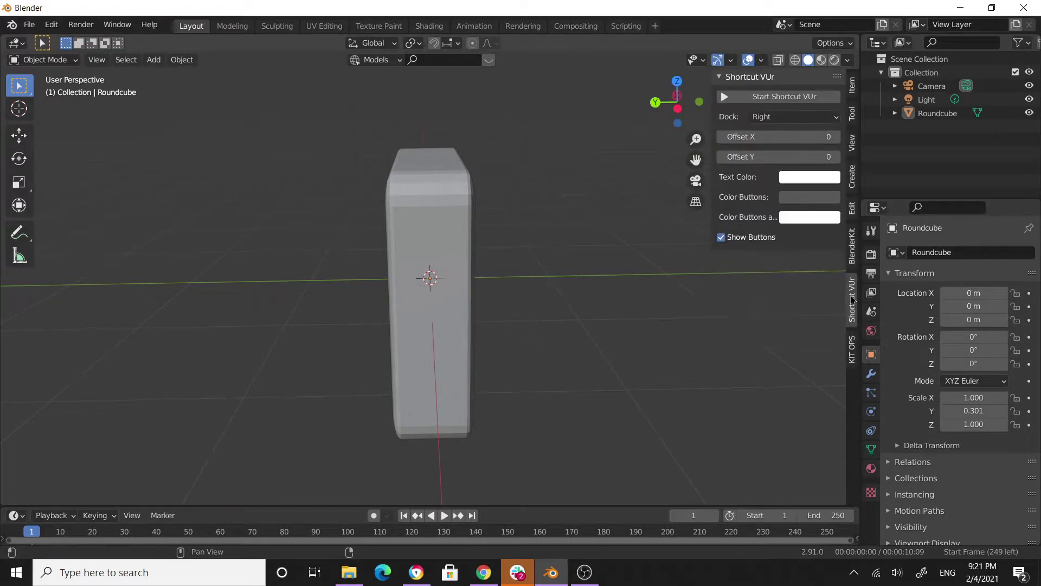
left_click(803, 96)
left_click(718, 328)
key("n")
Cut three evenly spaced horizontal edge loops around the thin round cube in Edit Mode
middle_click_drag(715, 331, 145, 312)
scroll(481, 314, "down", 1)
scroll(526, 308, "up", 2)
left_click(511, 276)
key("Tab")
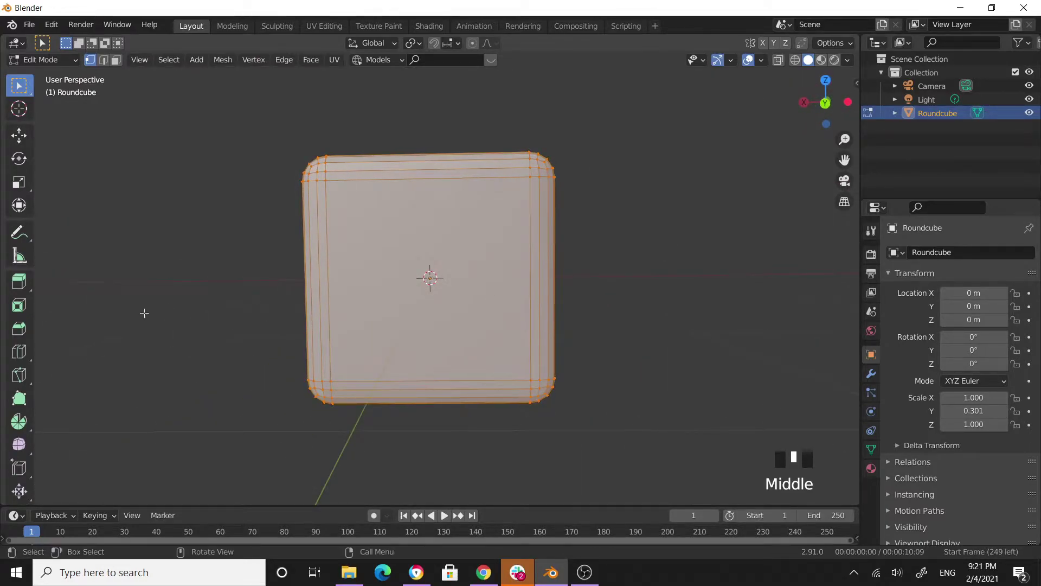
left_click(19, 351)
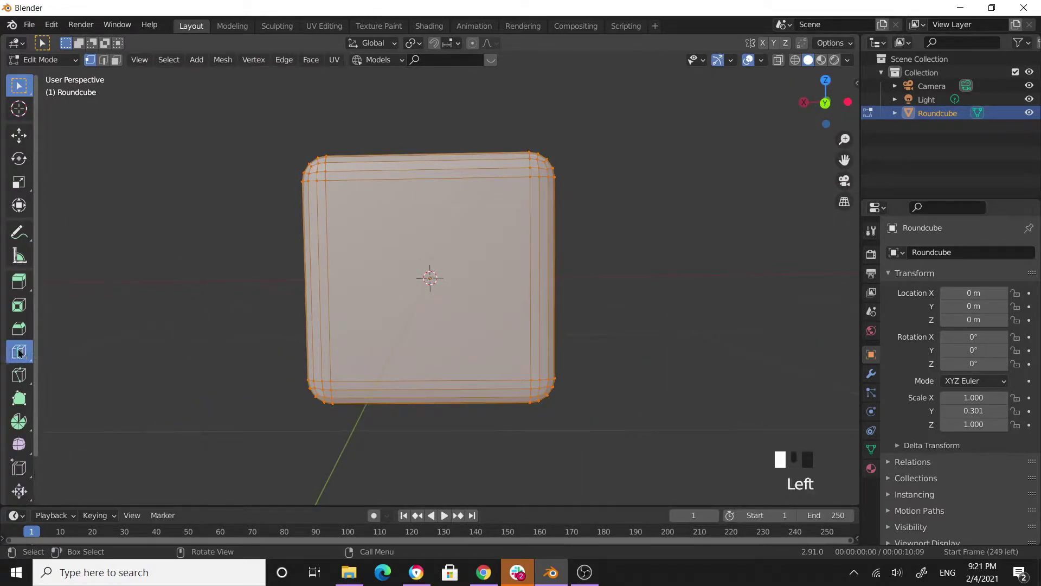
double_click(331, 289)
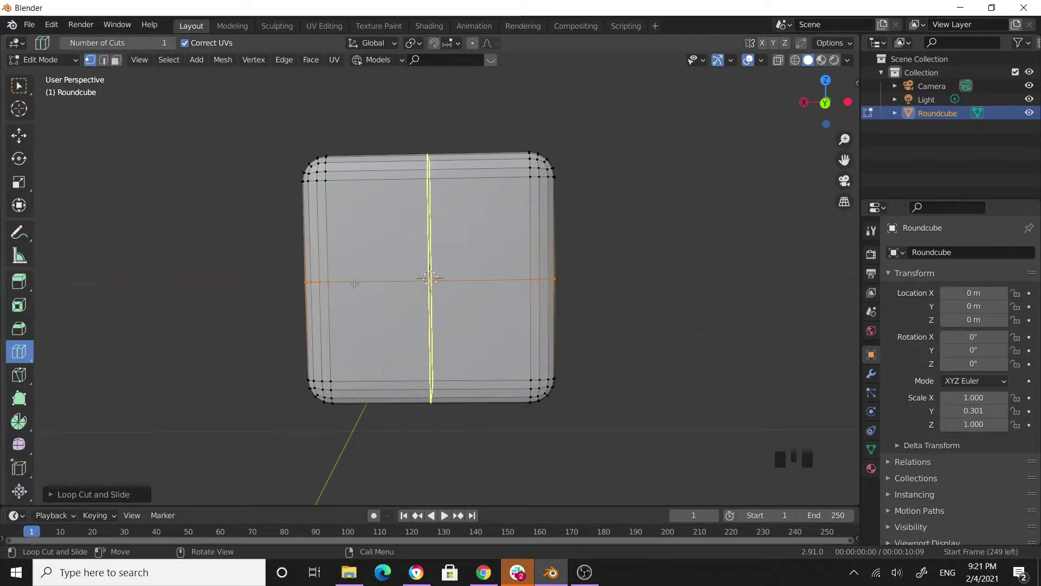
left_click(128, 497)
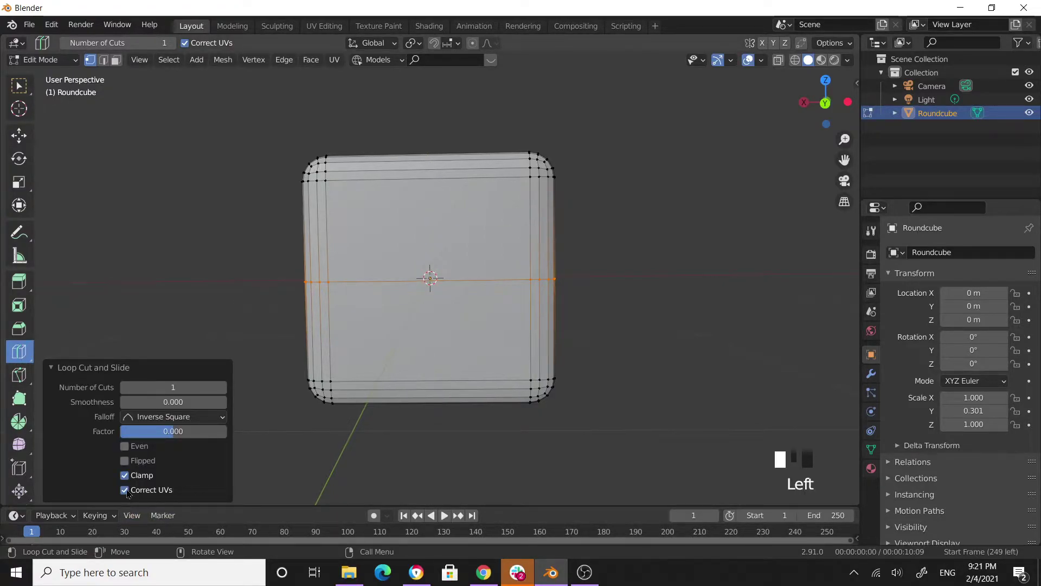
left_click(222, 388)
left_click(223, 389)
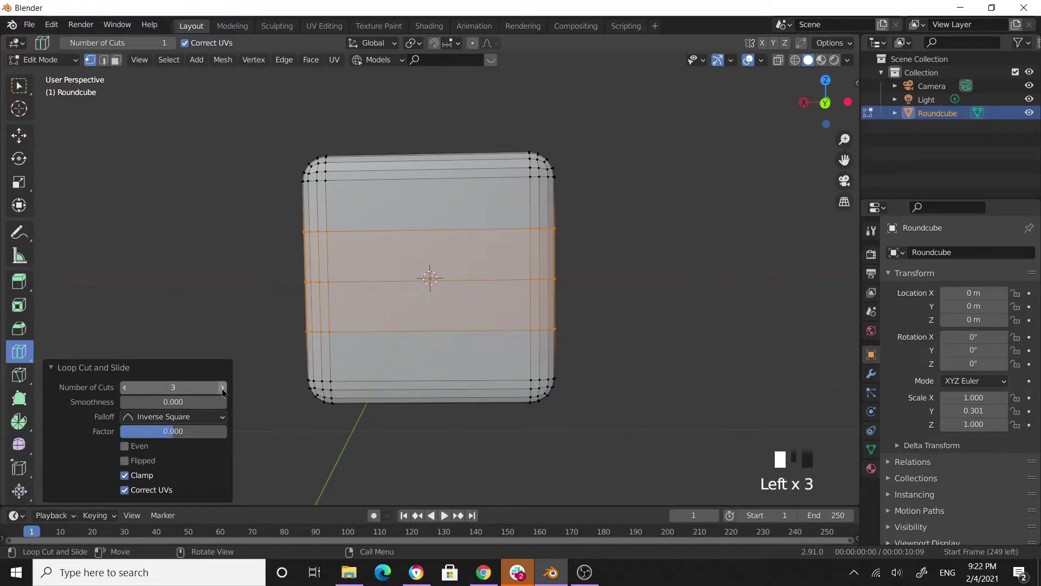
Cut three evenly spaced vertical edge loops around the slab and return to the box selection tool
left_click(425, 177)
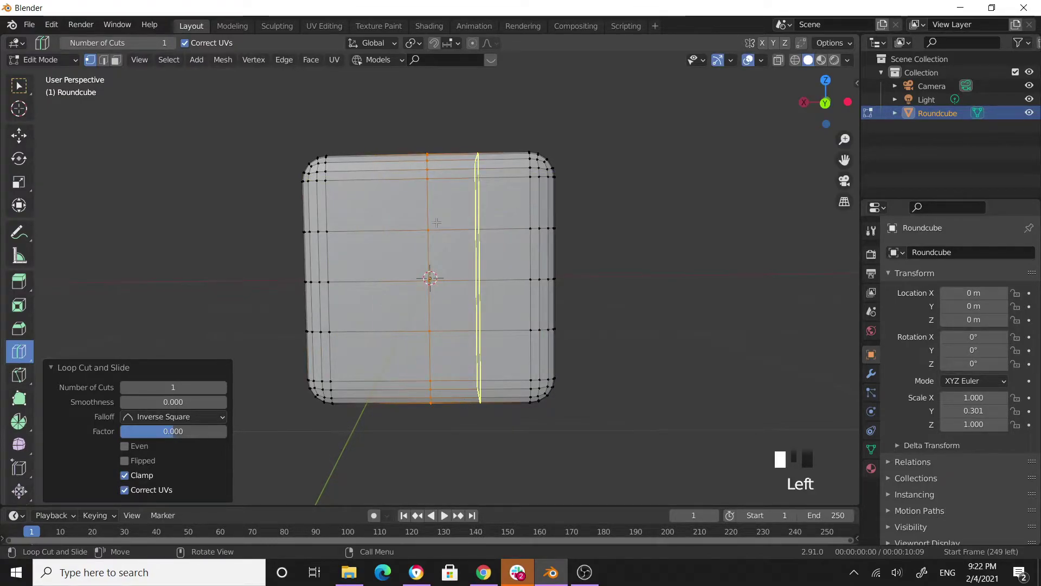
left_click(219, 388)
left_click(219, 388)
left_click(19, 86)
In face selection mode, select the full strip of faces along the slab's narrow top side from the top view
middle_click_drag(177, 190, 560, 251)
left_click(553, 230)
scroll(553, 230, "down", 2)
middle_click_drag(639, 282, 547, 234)
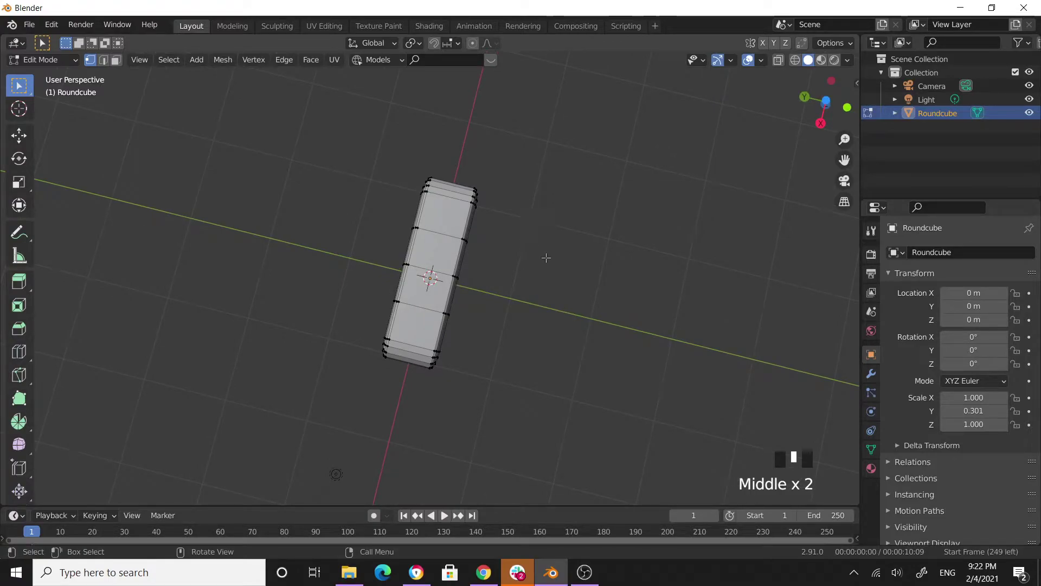
key("KP_7")
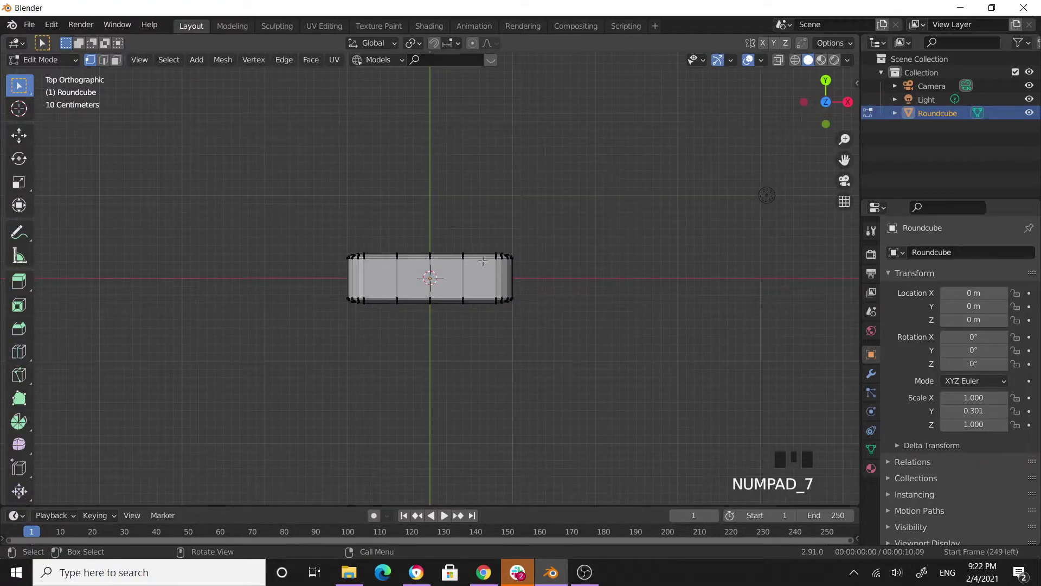
scroll(482, 261, "up", 4)
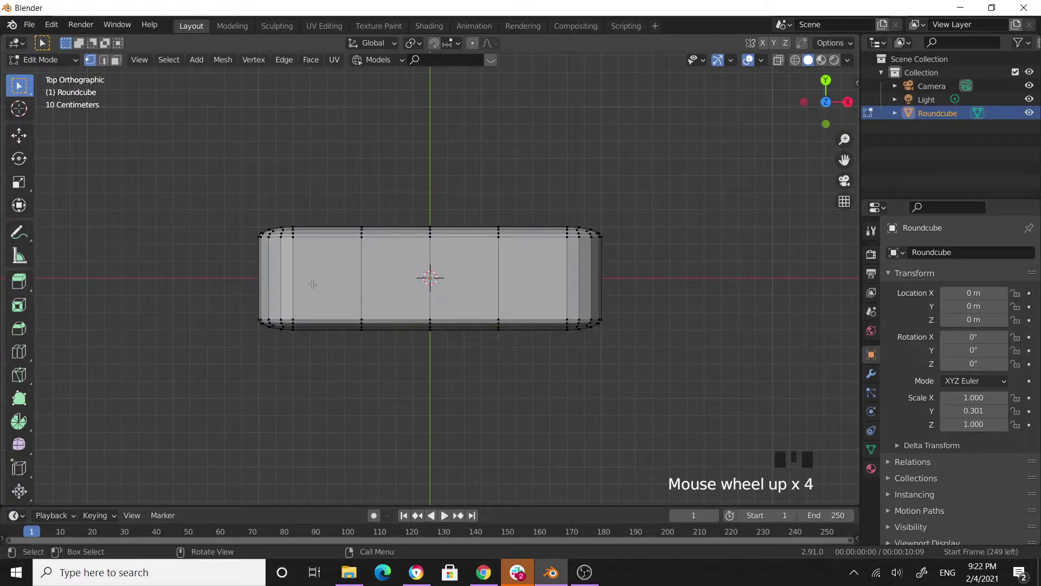
left_click(115, 61)
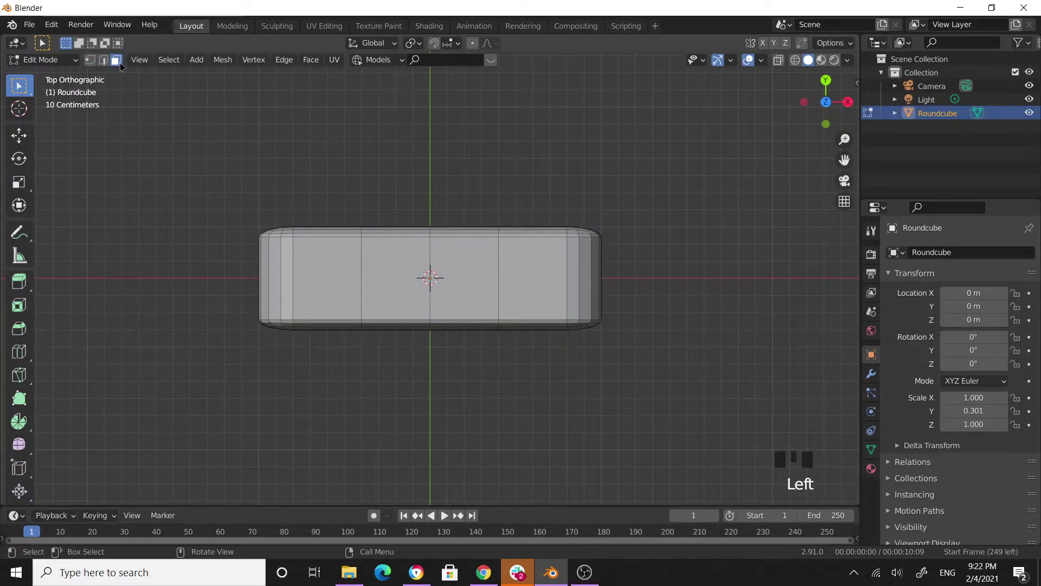
left_click_drag(256, 270, 479, 284)
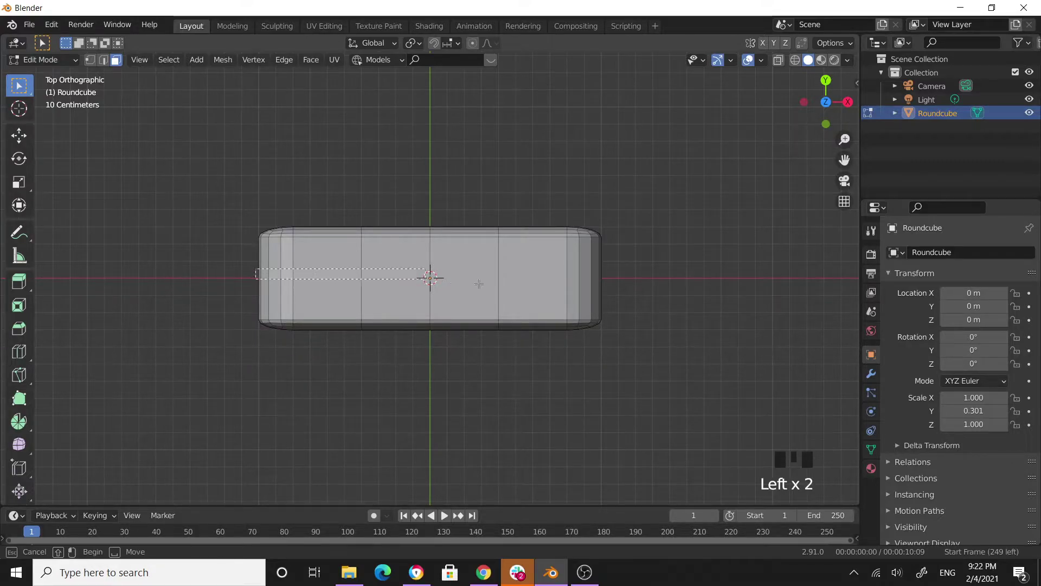
left_click_drag(606, 288, 607, 291)
Enable proportional editing and scale the selected top-side faces along Y to about 0.375 so the slab tapers
middle_click_drag(656, 307, 690, 385)
scroll(572, 235, "down", 2)
middle_click_drag(572, 235, 537, 255)
left_click(472, 45)
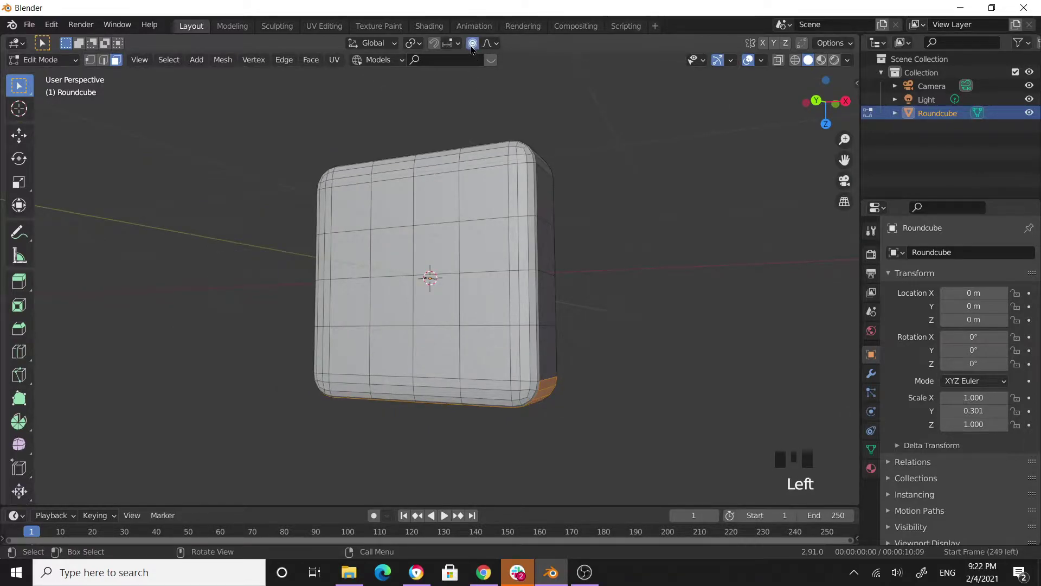
key("o")
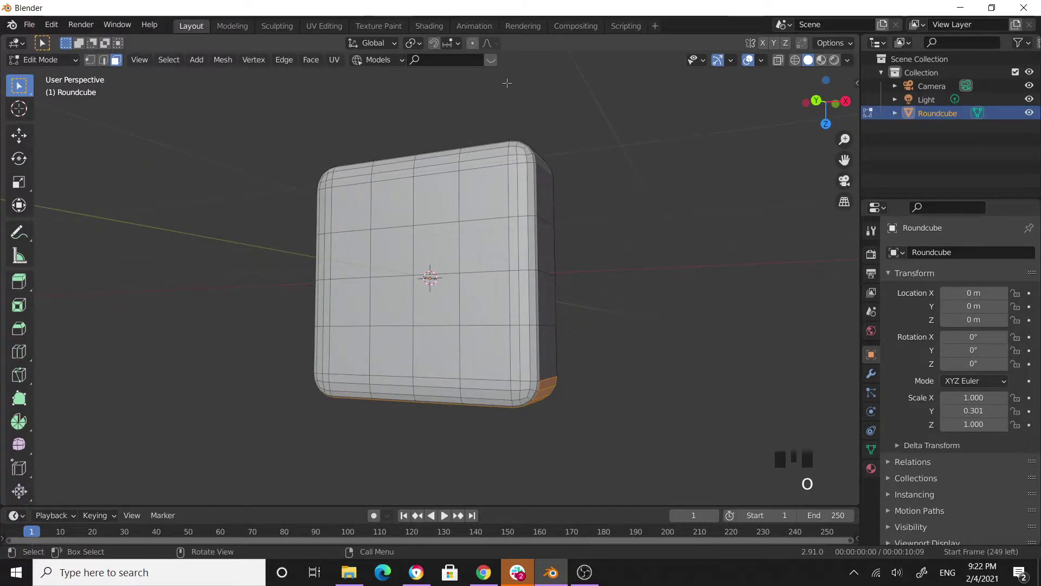
middle_click_drag(688, 297, 667, 223)
scroll(656, 272, "down", 3)
middle_click_drag(655, 271, 566, 218)
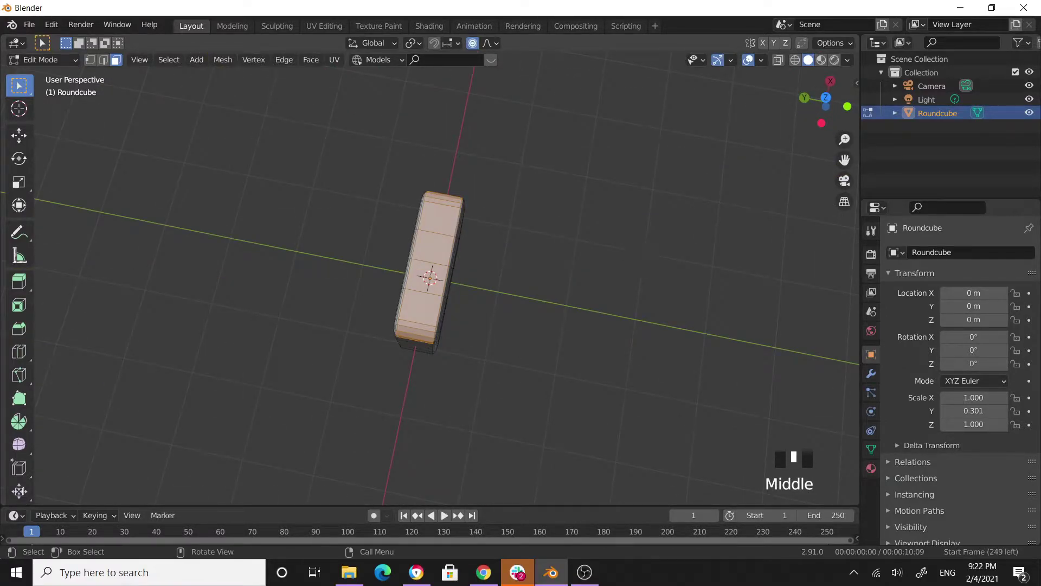
key("s")
key("y")
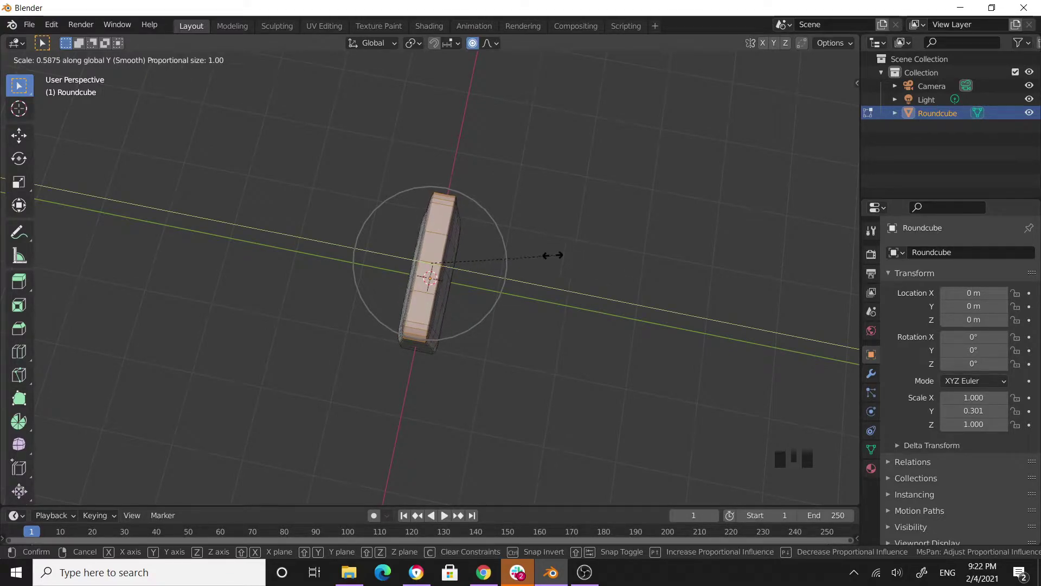
left_click(513, 253)
Cut one horizontal edge loop around the thick part of the slab, about midway in its segment, and return to box selection
middle_click_drag(508, 253, 626, 299)
scroll(539, 311, "down", 2)
scroll(539, 304, "up", 5)
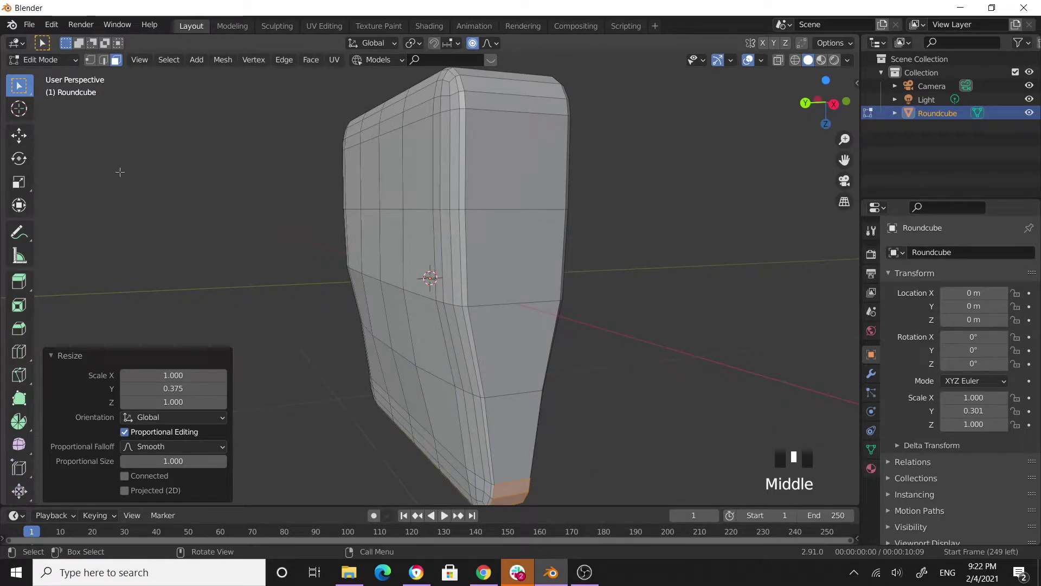
left_click(19, 351)
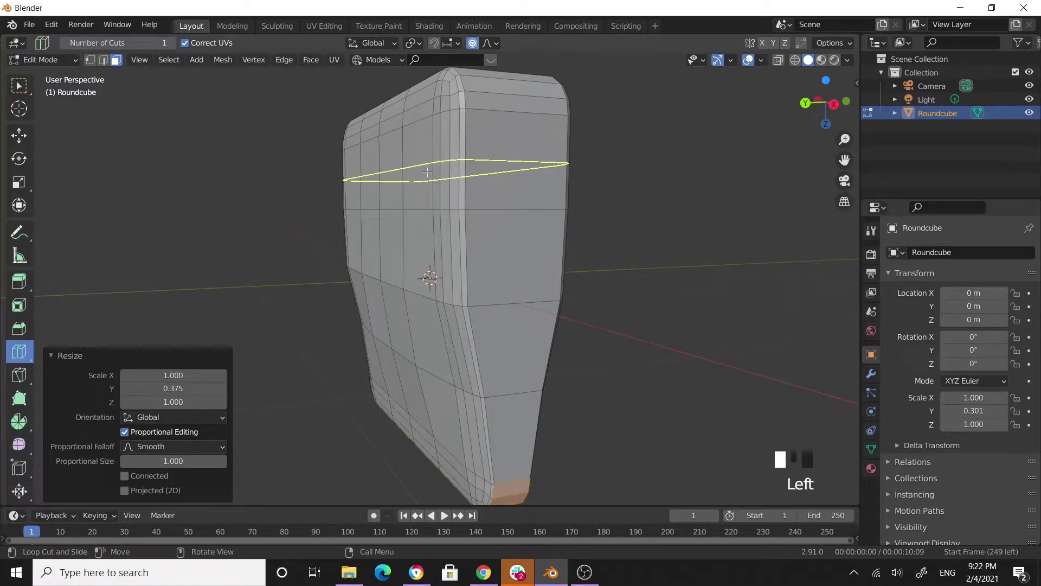
left_click(428, 172)
left_click(19, 85)
Move the new edge loop about -0.153 m along Y with proportional editing to curve the slab's profile
scroll(358, 215, "down", 3)
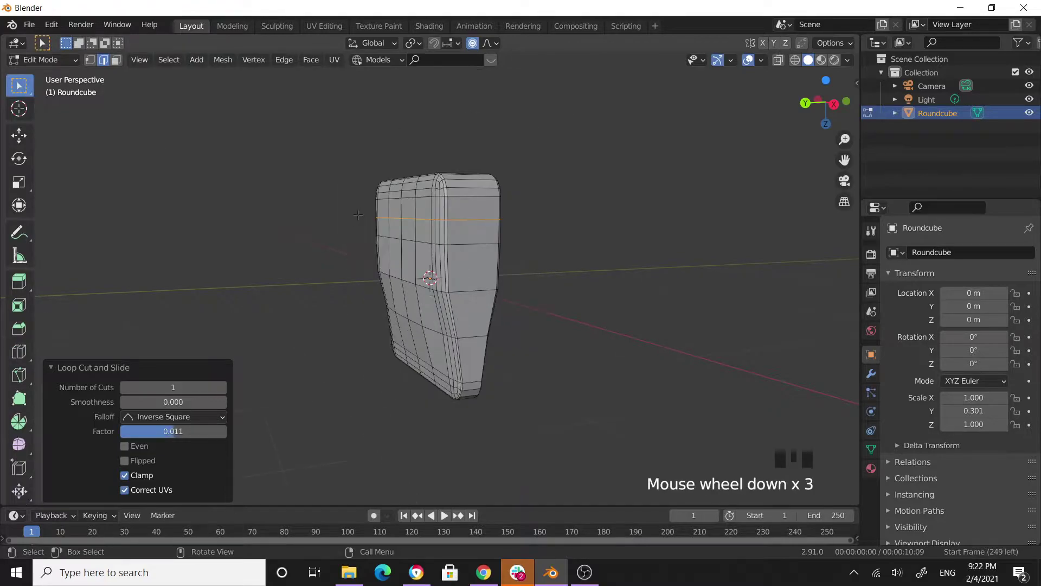
middle_click_drag(618, 252, 564, 264)
middle_click_drag(548, 220, 623, 274)
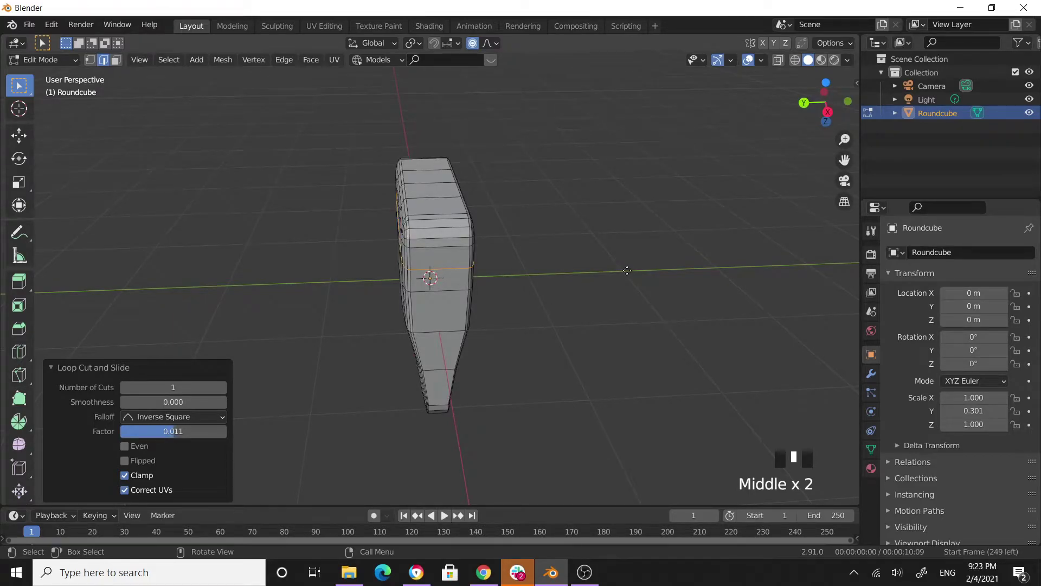
key("g")
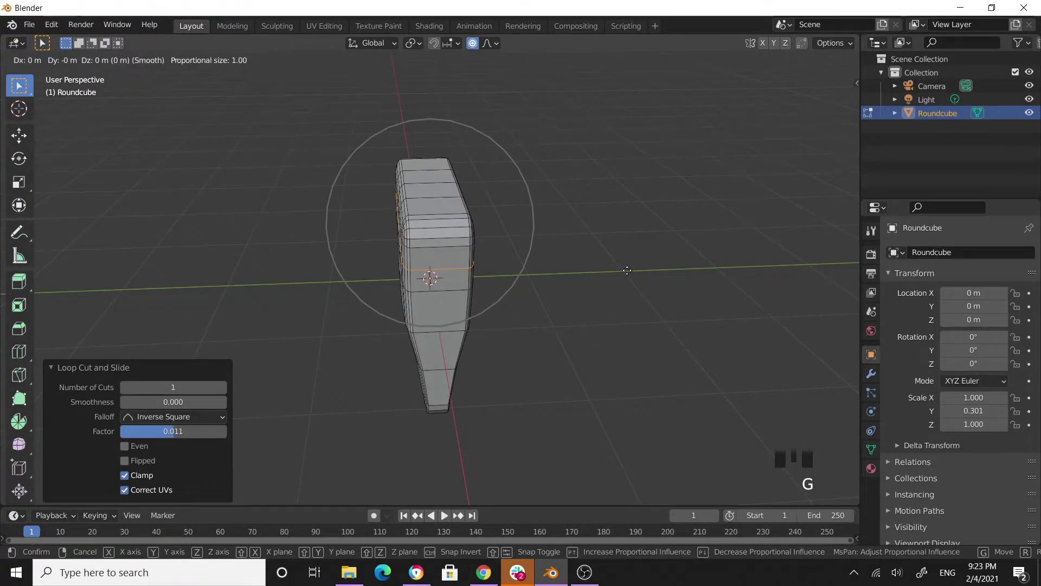
key("y")
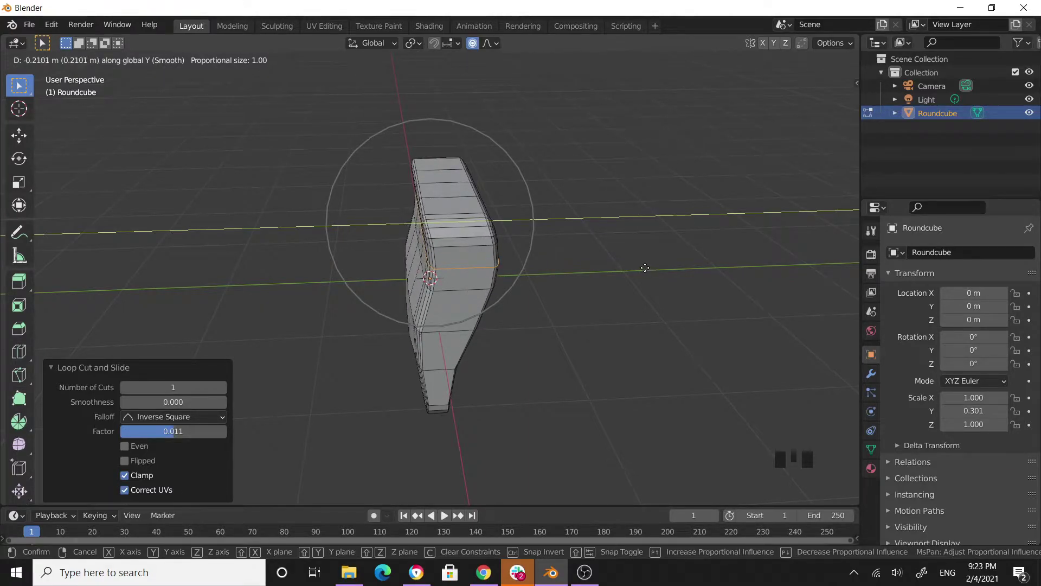
left_click(643, 266)
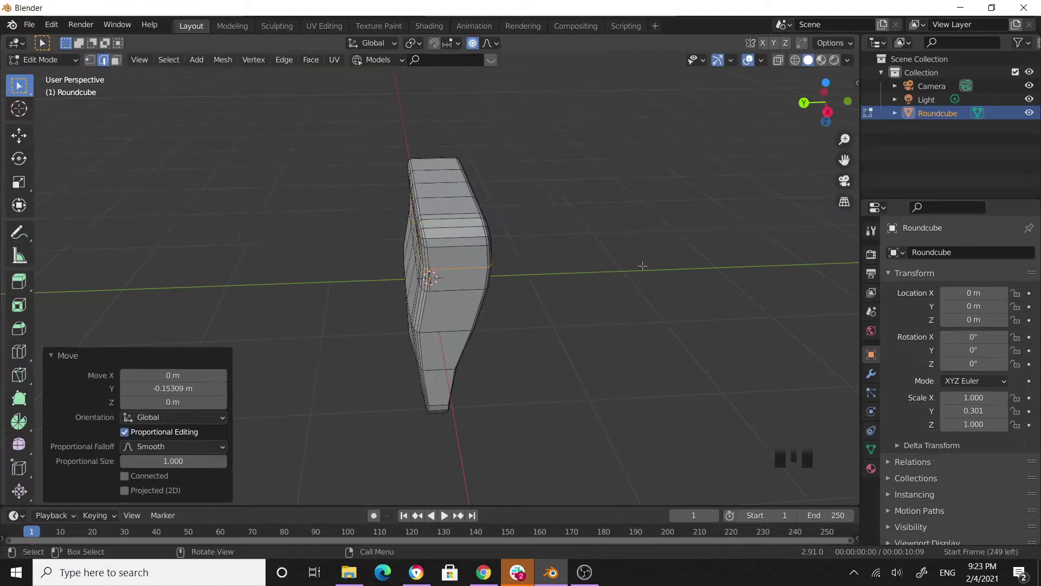
Select the central faces on the slab's broad +Y side and pull them outward along Y with proportional editing
middle_click_drag(585, 365, 212, 158)
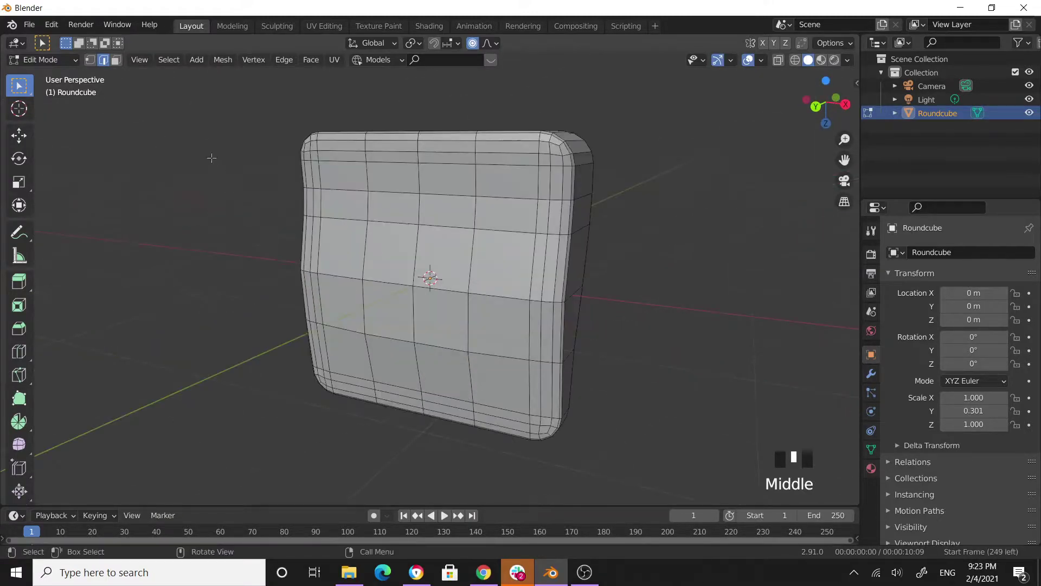
left_click(116, 63)
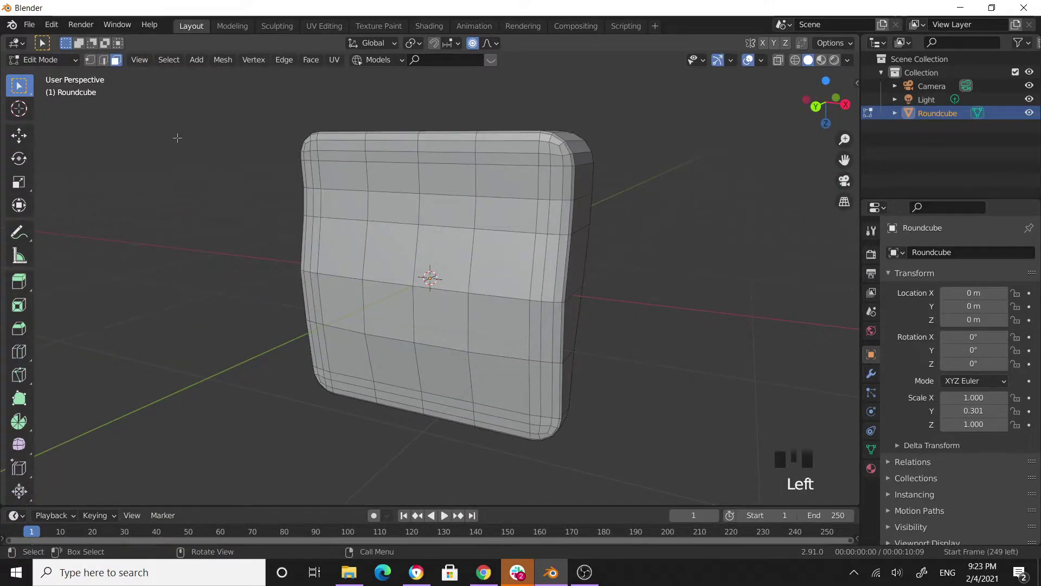
scroll(179, 144, "down", 2)
middle_click_drag(142, 154, 202, 140)
left_click(426, 279)
middle_click_drag(620, 297, 453, 326)
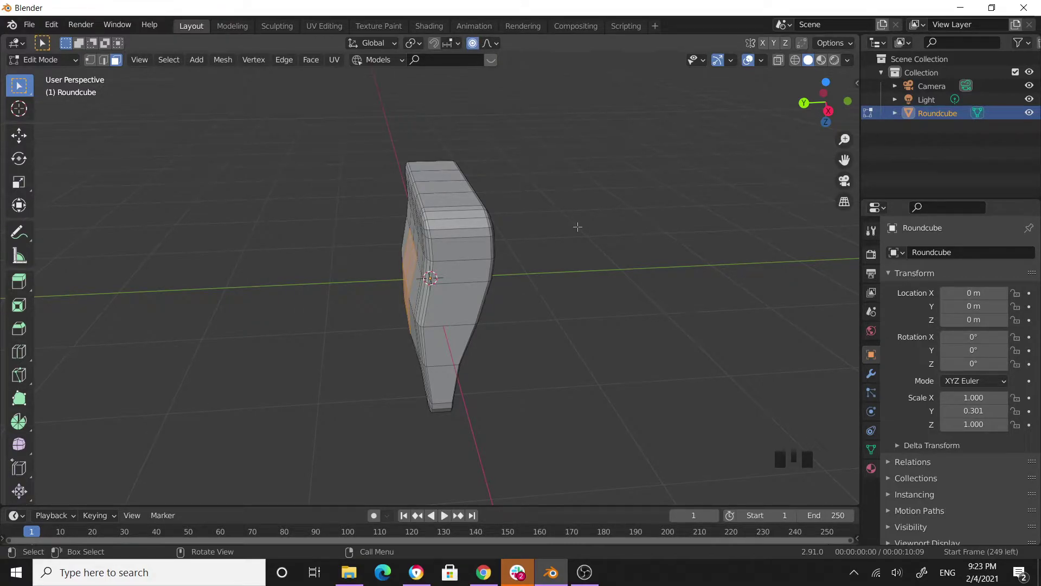
key("g")
key("y")
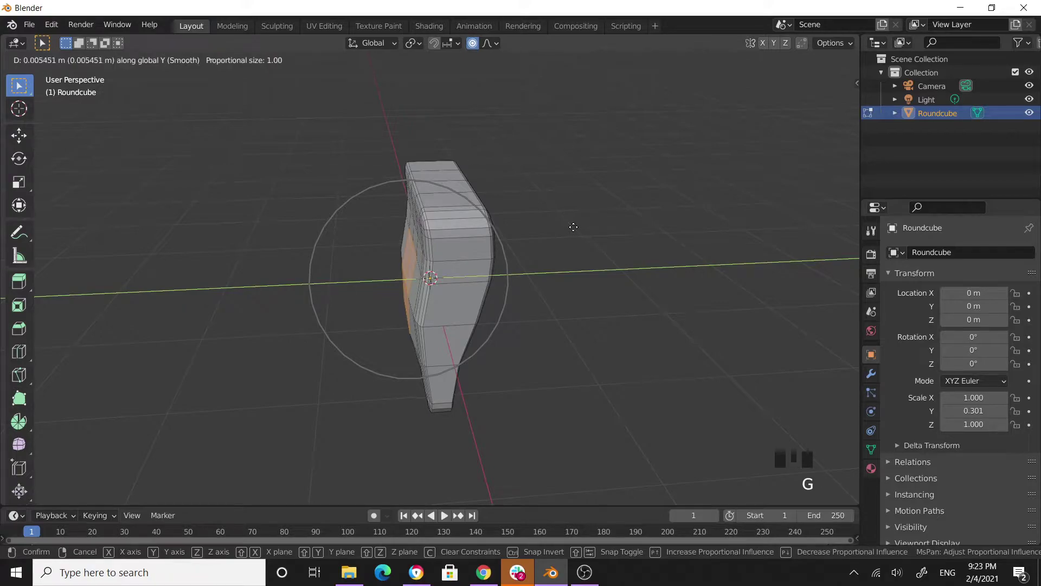
left_click(604, 309)
Examine the curved cushion's profile from the side and clear the face selection
middle_click_drag(605, 309, 465, 286)
scroll(629, 307, "up", 2)
scroll(614, 316, "down", 2)
scroll(663, 316, "down", 2)
scroll(632, 314, "up", 2)
scroll(563, 302, "down", 3)
scroll(470, 301, "up", 2)
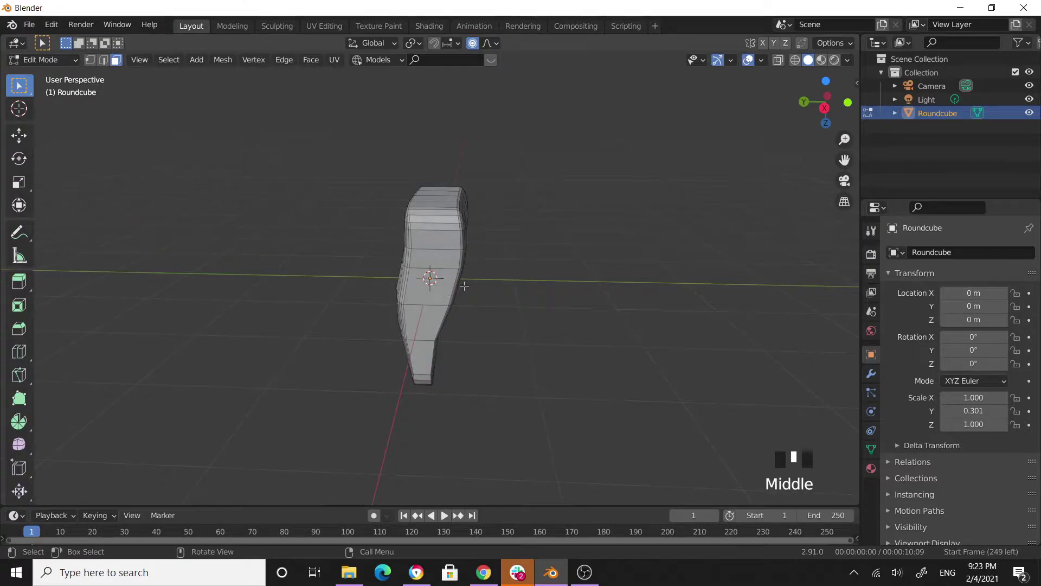
left_click(519, 289)
left_click(454, 282)
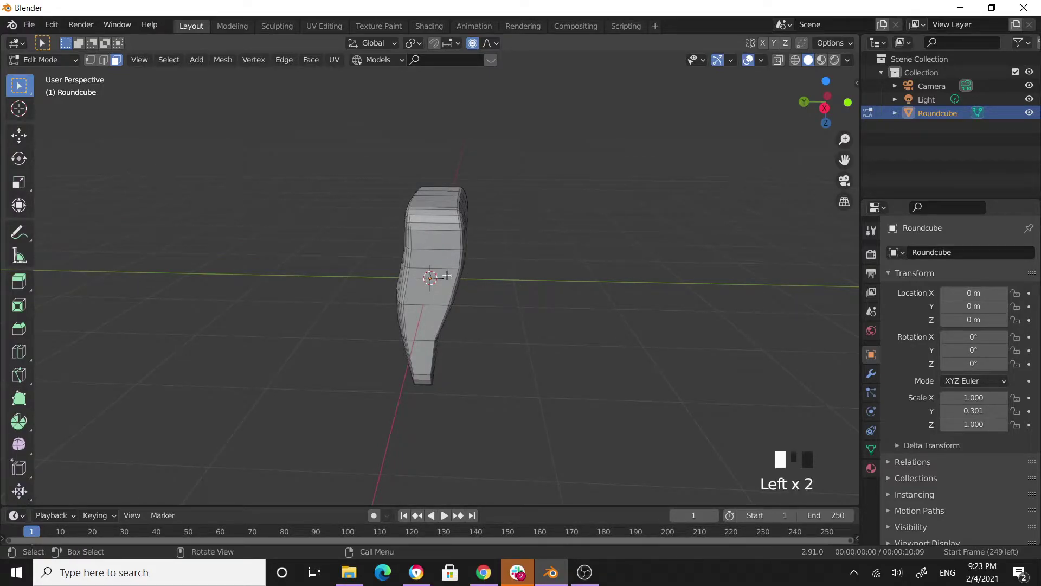
Return to Object Mode and add a level 2 subdivision surface to the cushion
key("Tab")
middle_click_drag(536, 307, 610, 306)
key("ctrl+2")
scroll(523, 307, "up", 4)
middle_click_drag(523, 309, 375, 377)
scroll(544, 318, "up", 2)
scroll(505, 327, "down", 2)
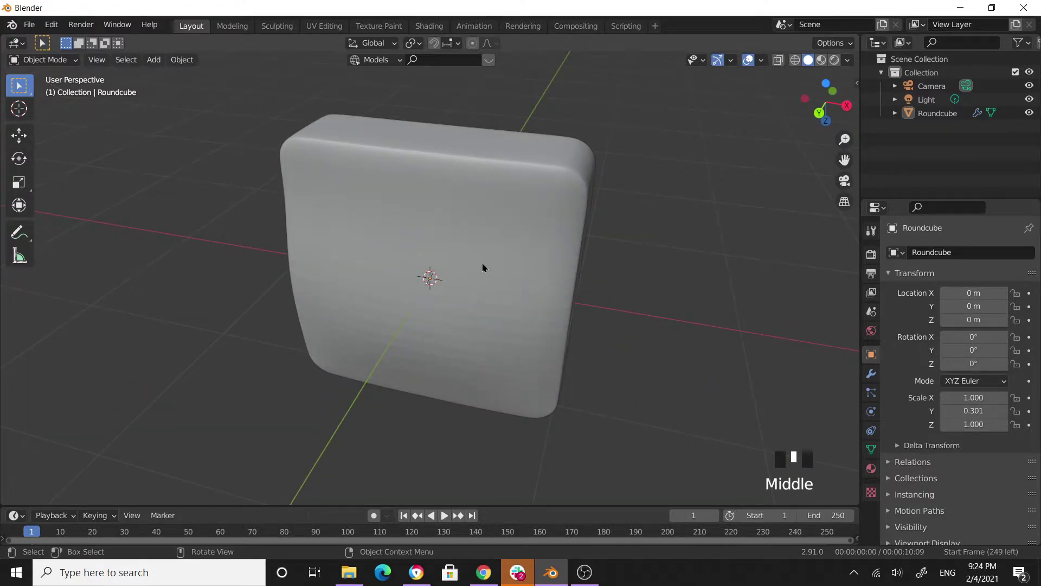
Apply Shade Smooth to the cushion and deselect it
left_click(462, 251)
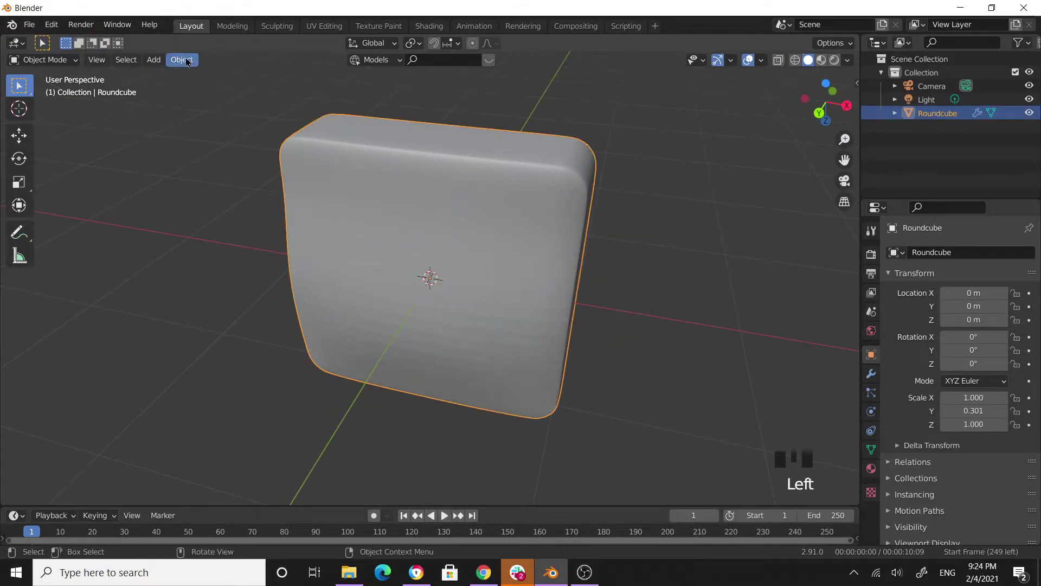
left_click(379, 170)
middle_click_drag(419, 337, 349, 278)
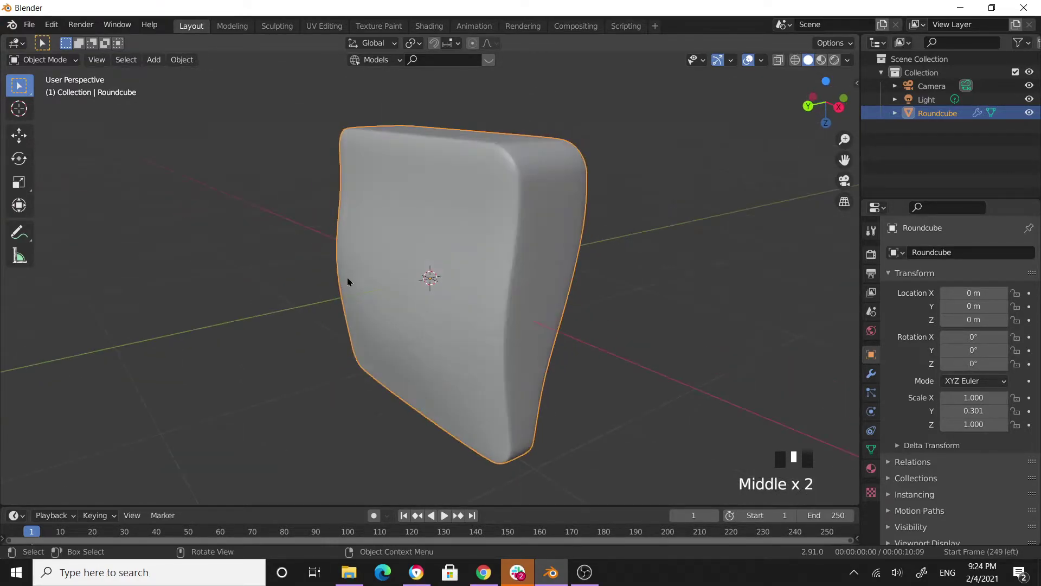
left_click(442, 217)
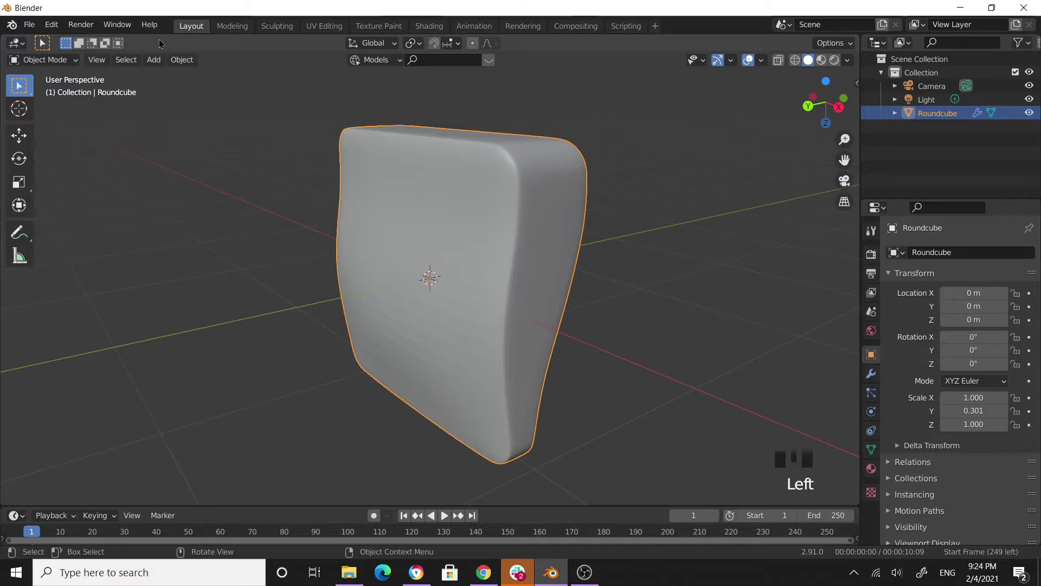
left_click(181, 59)
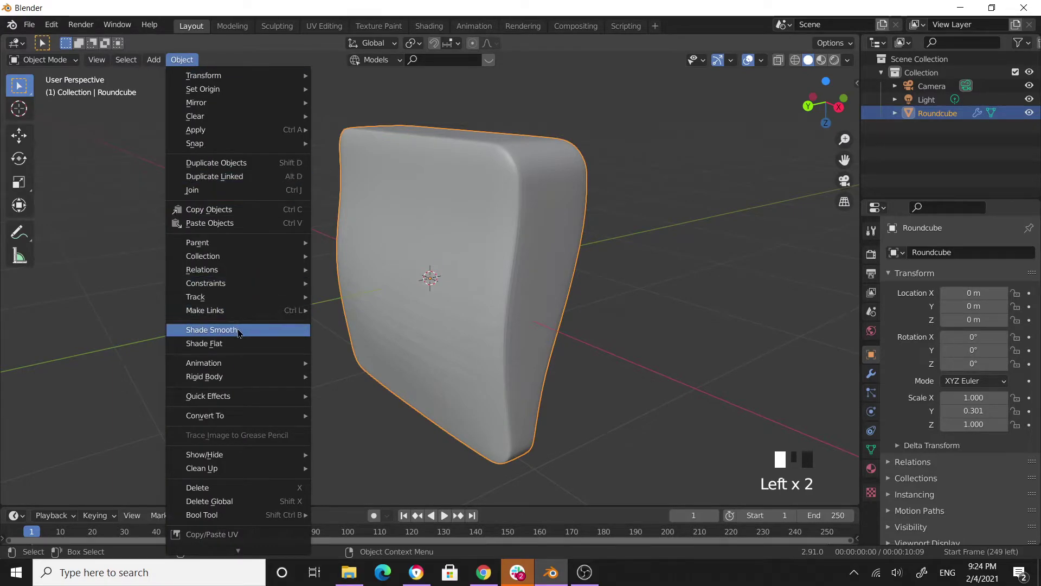
left_click(281, 212)
Duplicate the cushion and leave the copy in its original place
scroll(488, 233, "up", 2)
middle_click_drag(491, 228, 430, 275)
scroll(425, 275, "down", 3)
scroll(505, 263, "down", 4)
middle_click_drag(505, 263, 291, 276)
scroll(380, 287, "down", 2)
middle_click_drag(483, 295, 477, 315)
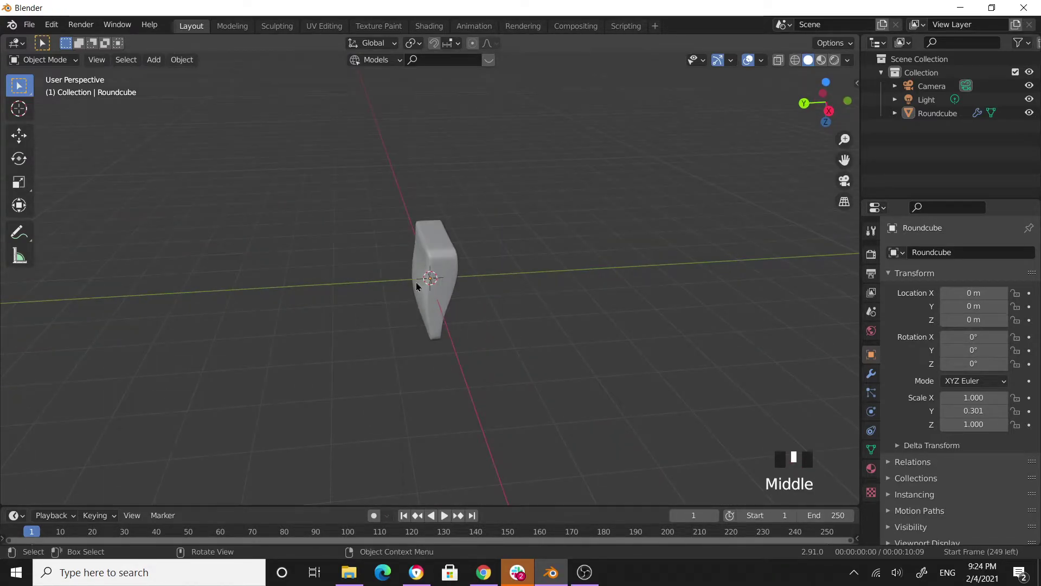
left_click(440, 280)
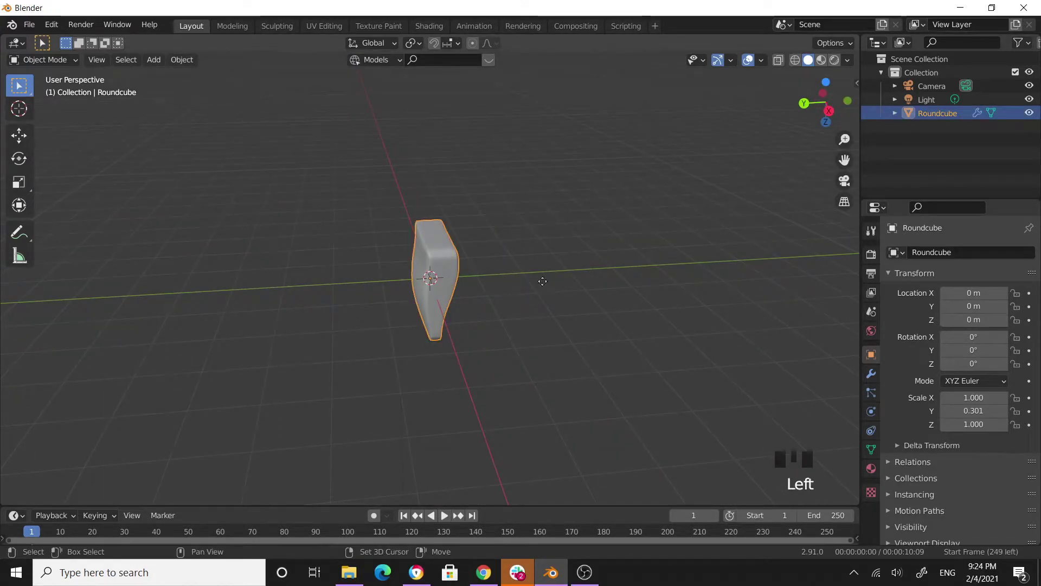
key("shift+d")
right_click(543, 280)
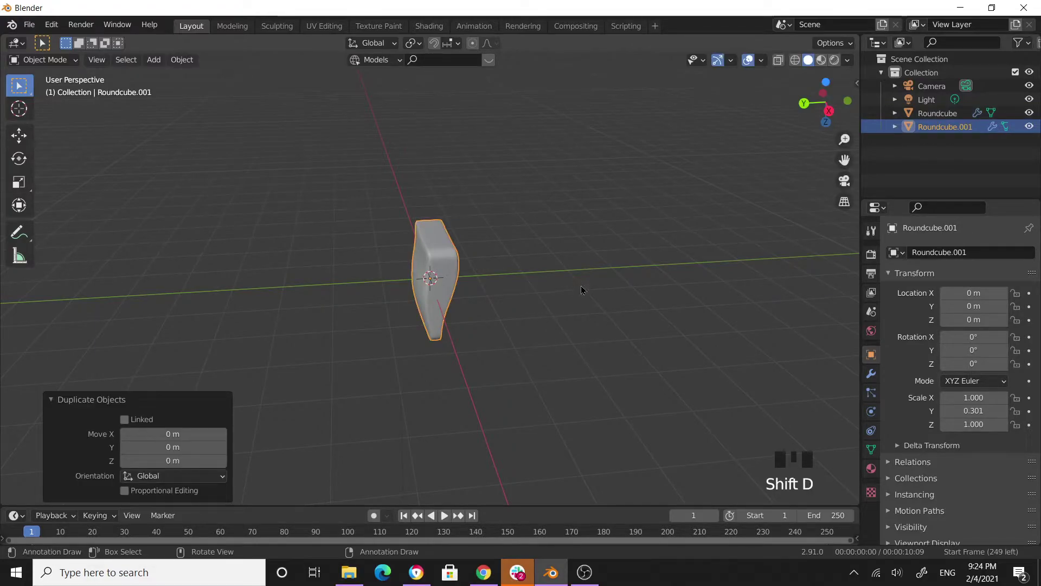
Rotate the duplicated cushion about 88° around the X axis so it lies flat as a seat
scroll(578, 290, "up", 2)
middle_click_drag(574, 291, 594, 313)
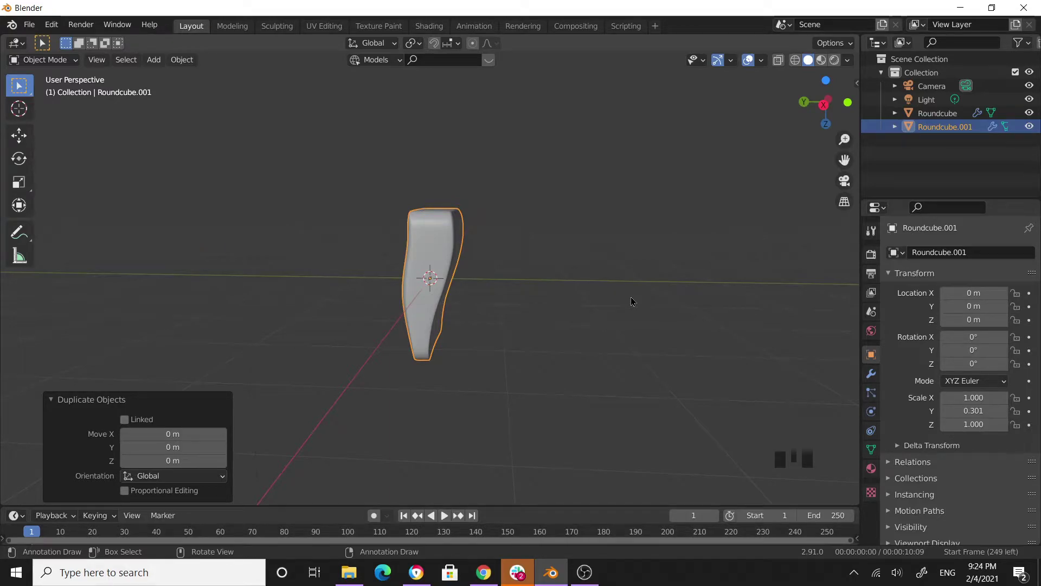
key("r")
key("x")
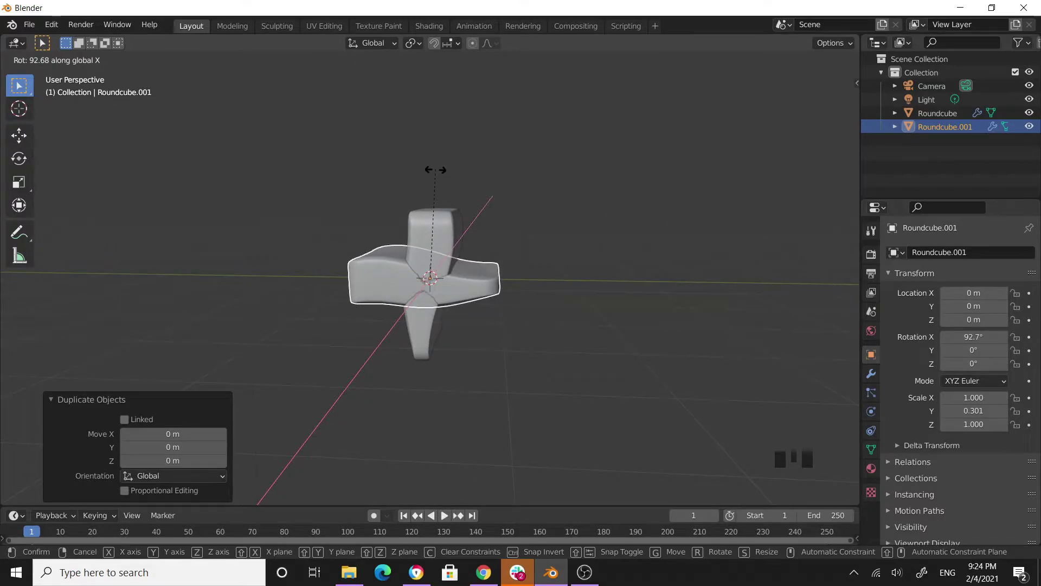
left_click(440, 200)
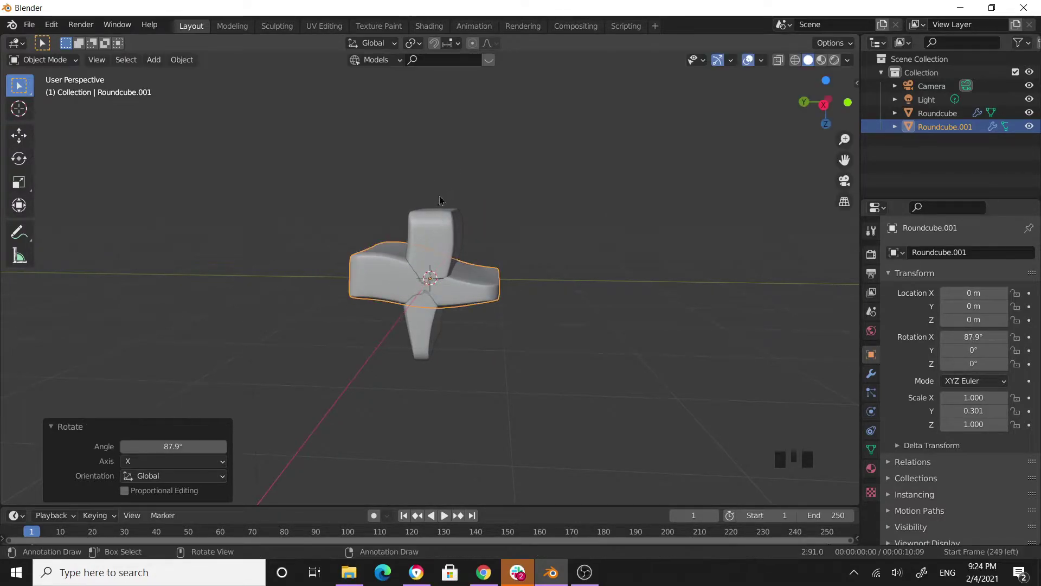
Examine how the two crossed cushions line up in the front and right orthographic views
key("KP_1")
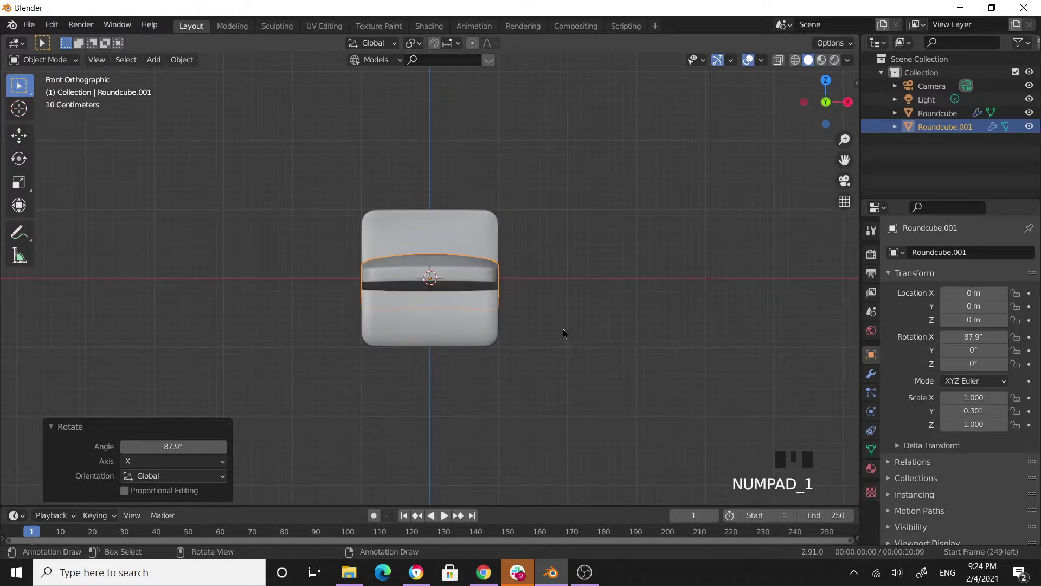
key("KP_3")
scroll(545, 314, "up", 5)
scroll(544, 316, "down", 3)
scroll(544, 316, "up", 2)
scroll(548, 318, "down", 3)
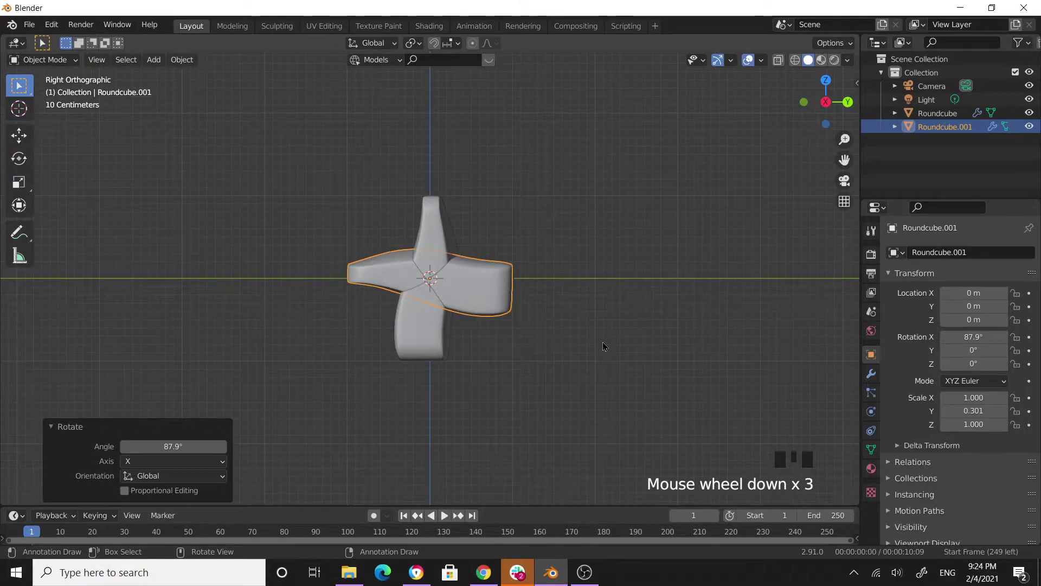
Move the flat seat cushion to the narrow end of the upright cushion and scale the upright one by about 1.147 along Z
key("g")
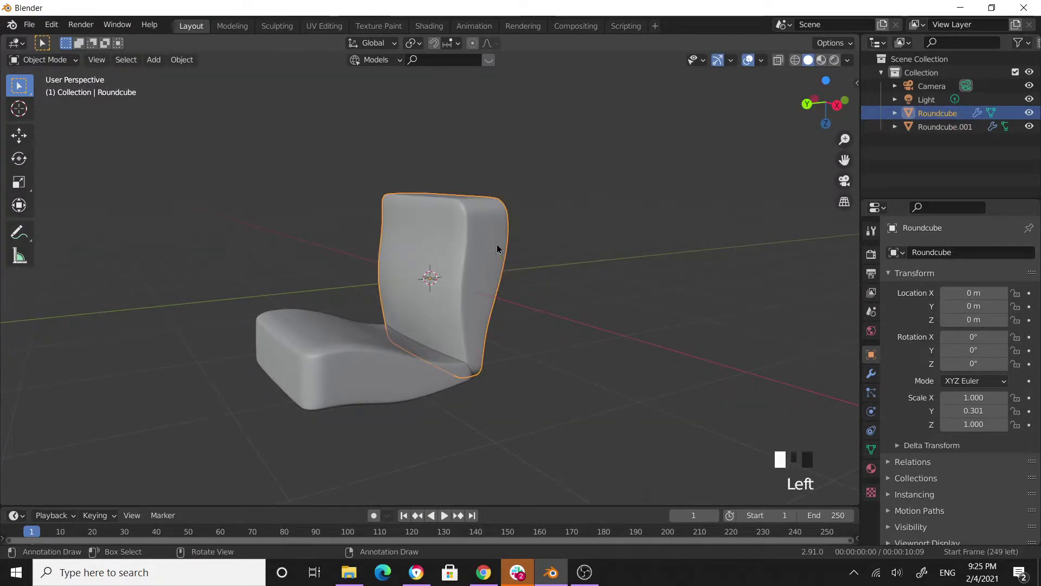
key("s")
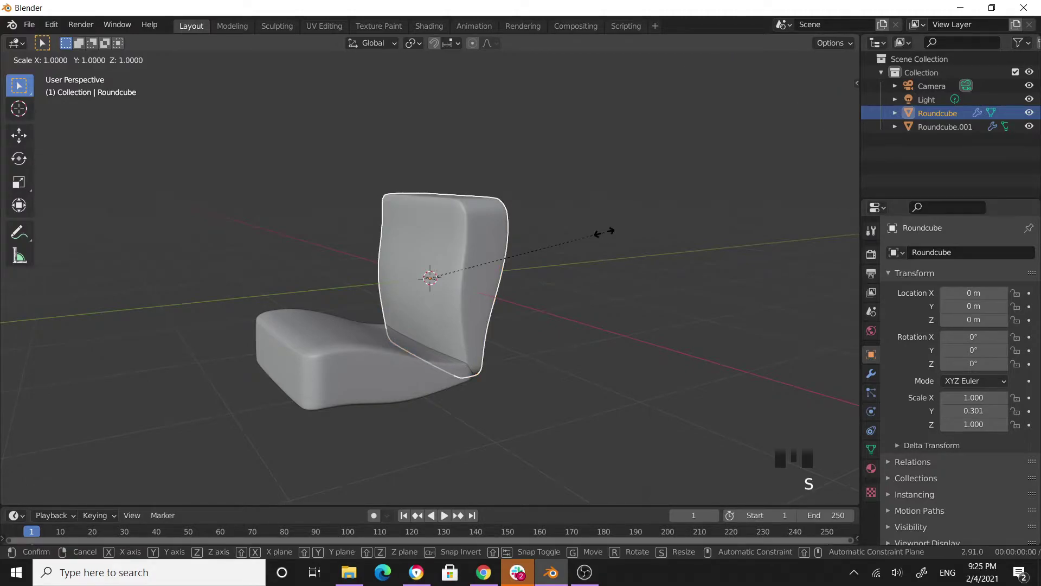
key("z")
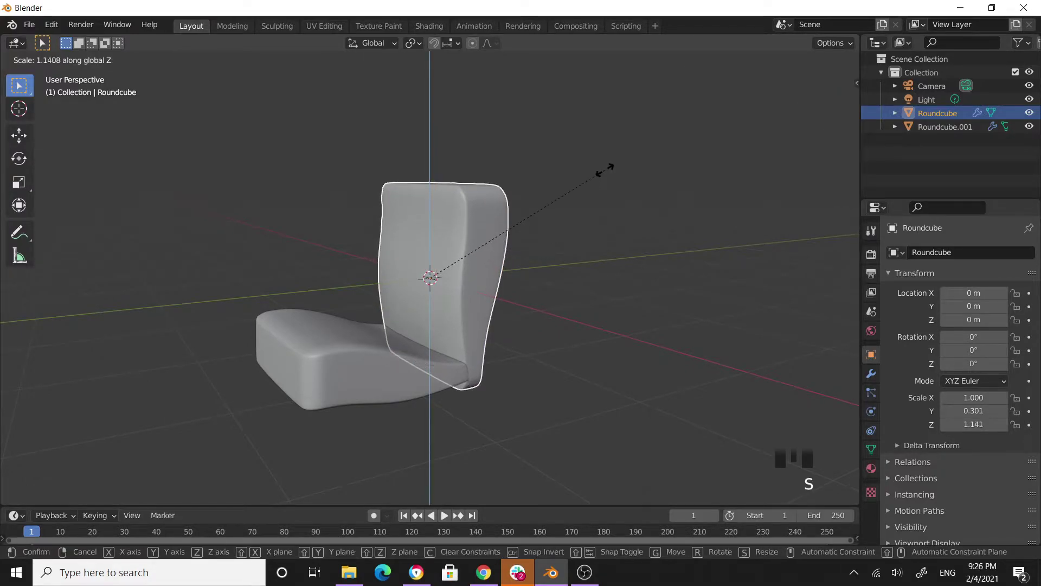
left_click(605, 168)
Move the backrest cushion about -0.15 m along the Z axis to close up the joint with the seat
middle_click_drag(644, 295, 613, 246)
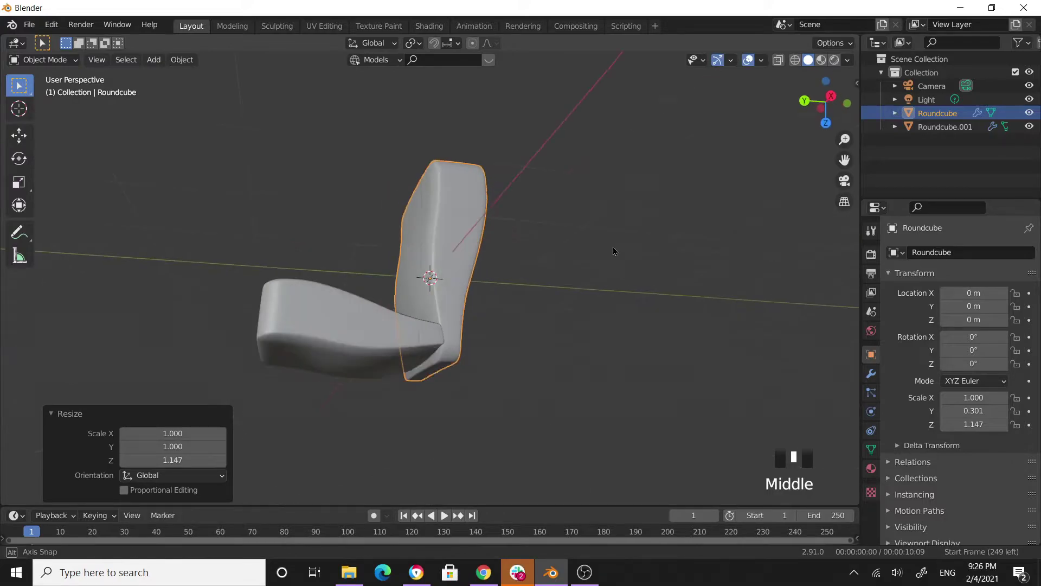
key("g")
key("z")
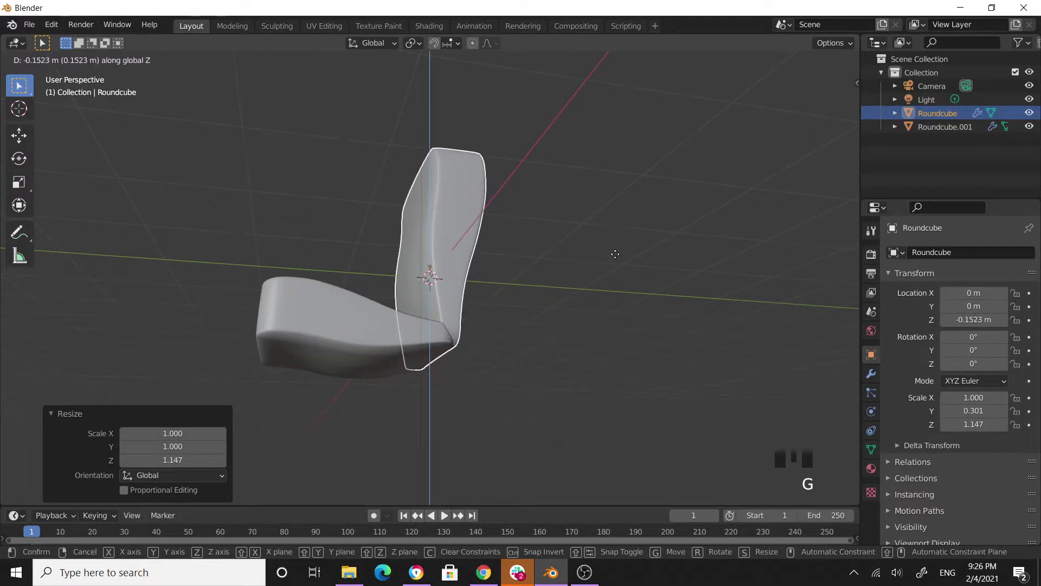
left_click(616, 259)
Tilt the backrest cushion by rotating it about -9.2° around the X axis
middle_click_drag(645, 268, 623, 324)
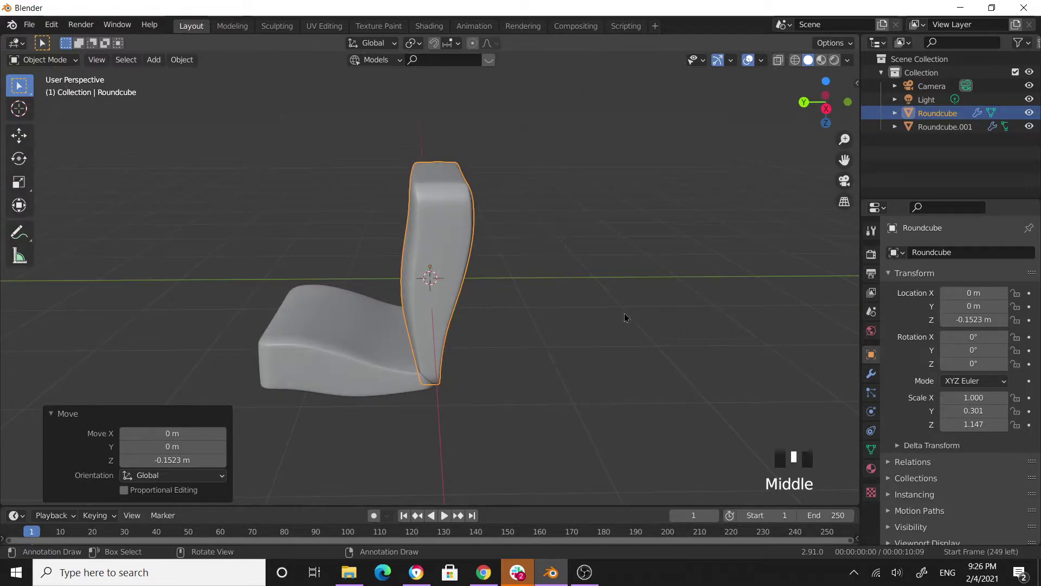
key("r")
key("x")
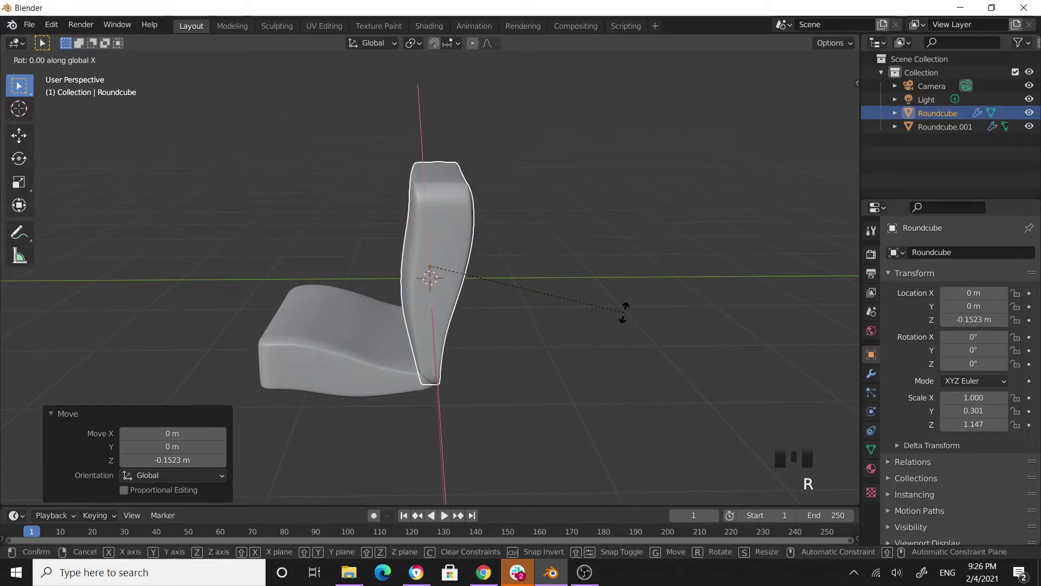
left_click(623, 346)
In the right orthographic view, move the backrest about -0.137 m in Y and 0.011 m in Z onto the seat's end
middle_click_drag(525, 373, 486, 323)
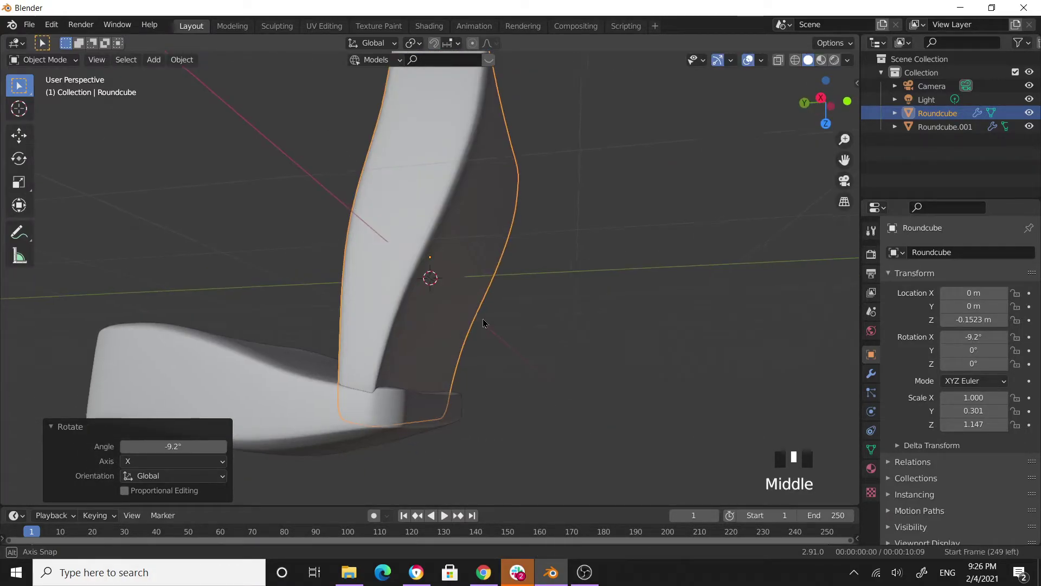
key("KP_1")
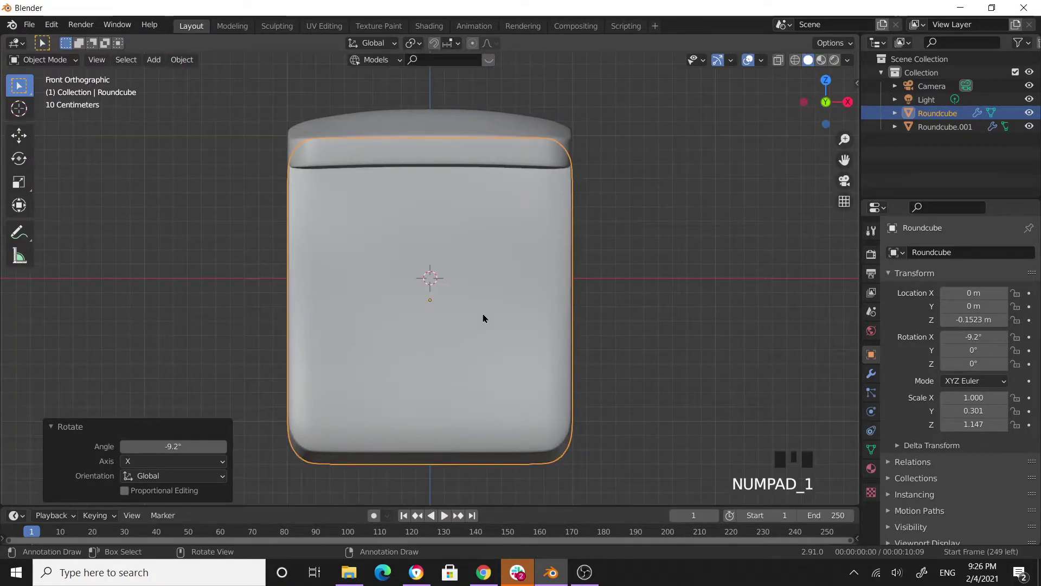
key("KP_3")
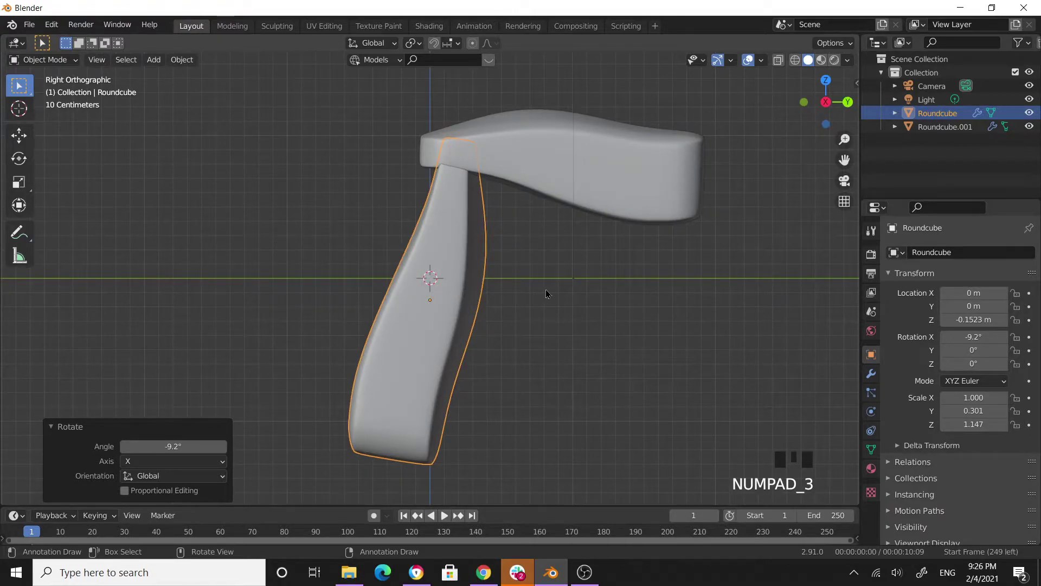
key("g")
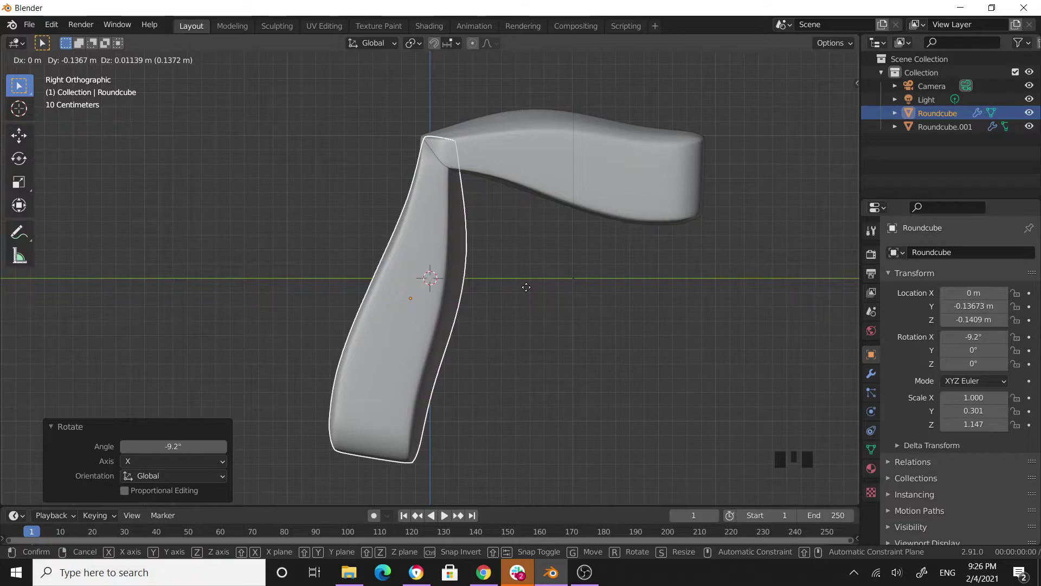
left_click(527, 287)
Shift the backrest about -0.04 m further along the Y axis so its face covers the seat's end
middle_click_drag(597, 288, 555, 350)
left_click(555, 351)
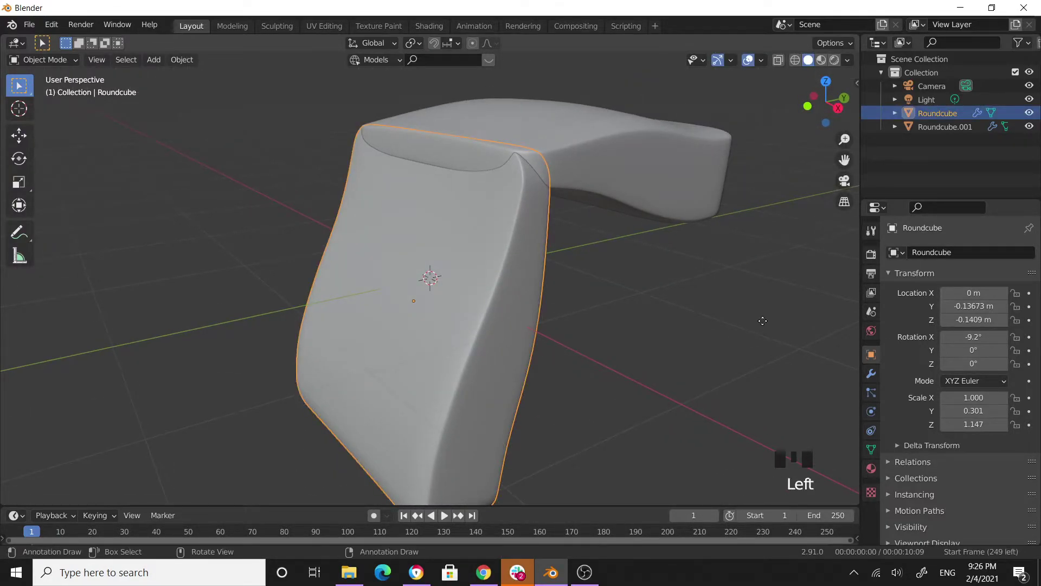
key("g")
key("y")
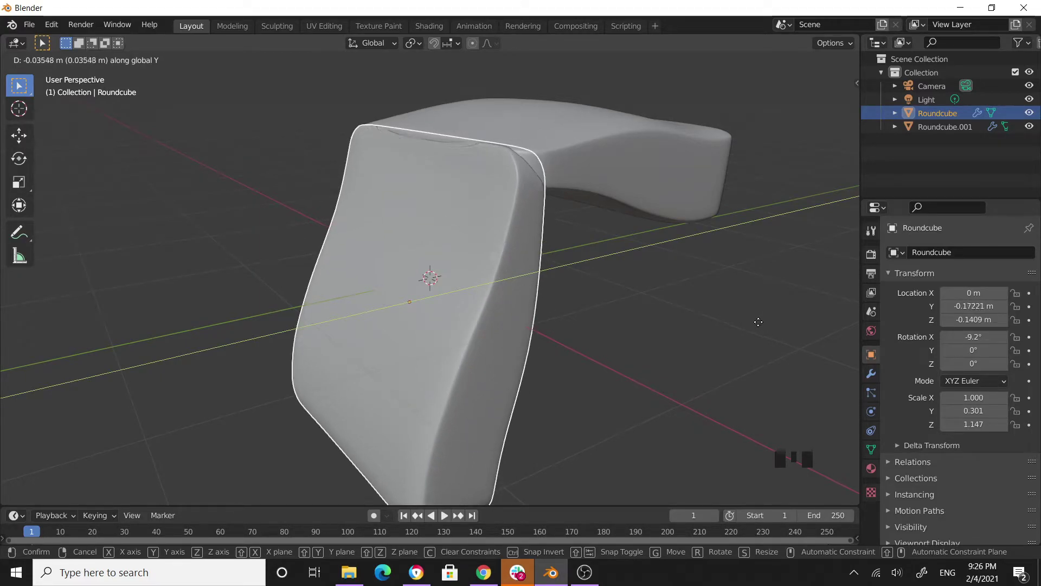
left_click(756, 324)
Select the backrest and seat cushions together, join them into a single object and deselect it
middle_click_drag(757, 324, 698, 317)
scroll(639, 299, "down", 3)
scroll(601, 244, "up", 1)
middle_click_drag(601, 244, 562, 260)
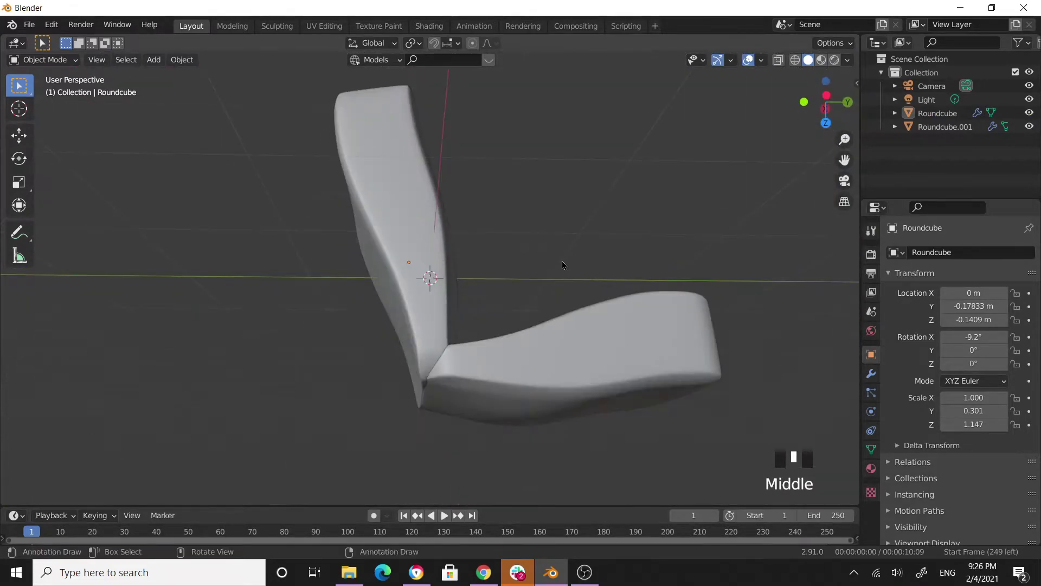
scroll(591, 315, "down", 3)
middle_click_drag(591, 314, 411, 325)
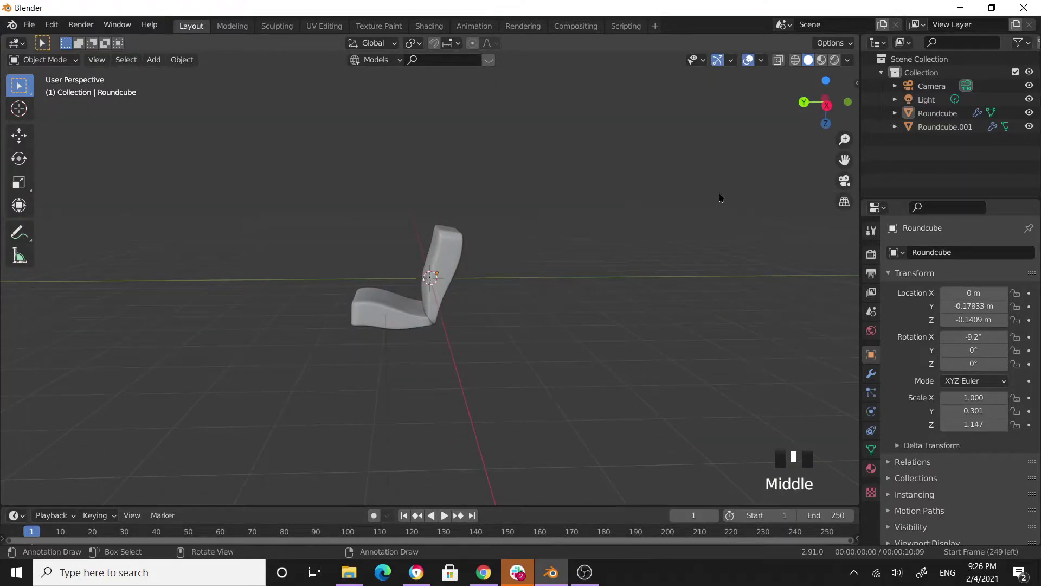
scroll(763, 141, "up", 1)
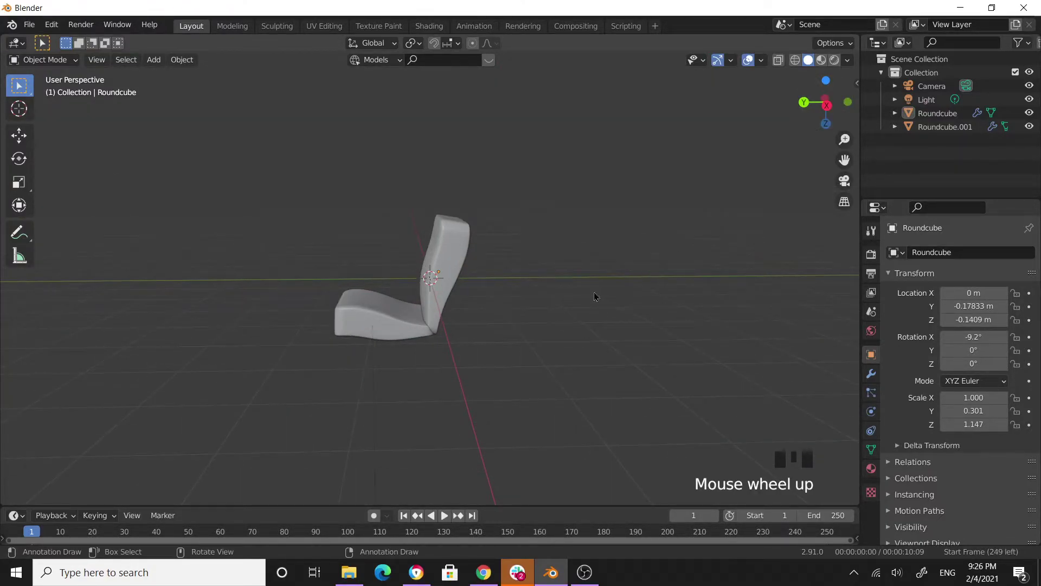
left_click(329, 282)
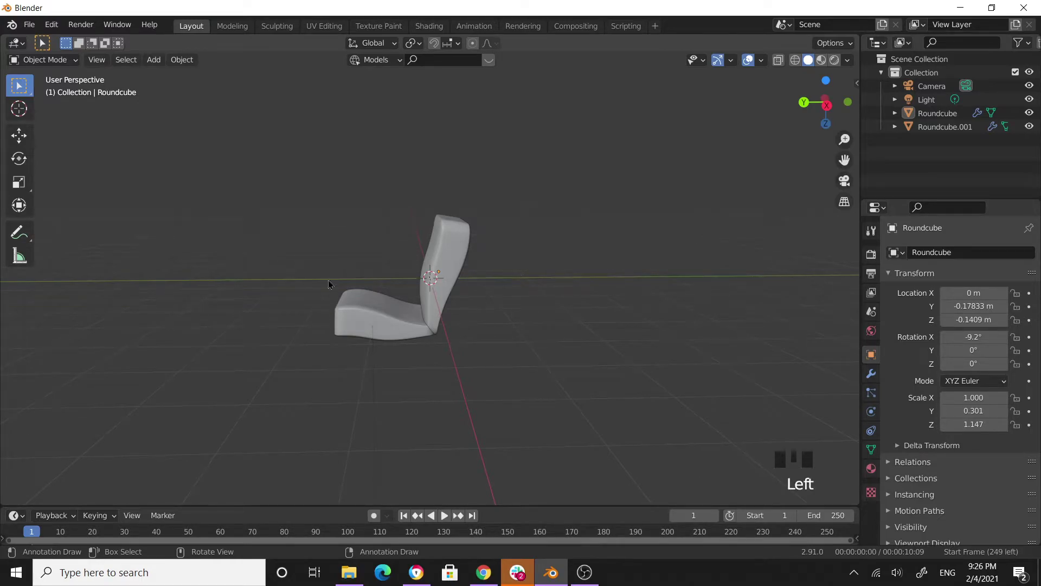
left_click(242, 163)
left_click(327, 210)
left_click_drag(307, 197, 573, 358)
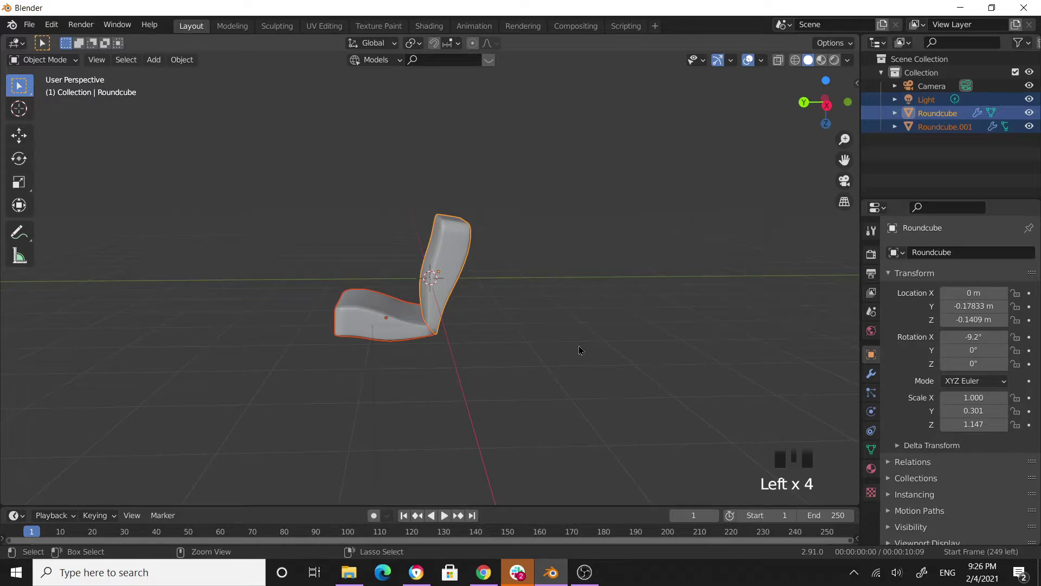
key("ctrl+j")
left_click(579, 350)
Select the joined chair and rotate it 180° around the X axis
scroll(504, 391, "up", 6)
middle_click_drag(533, 349, 439, 360)
scroll(438, 360, "down", 7)
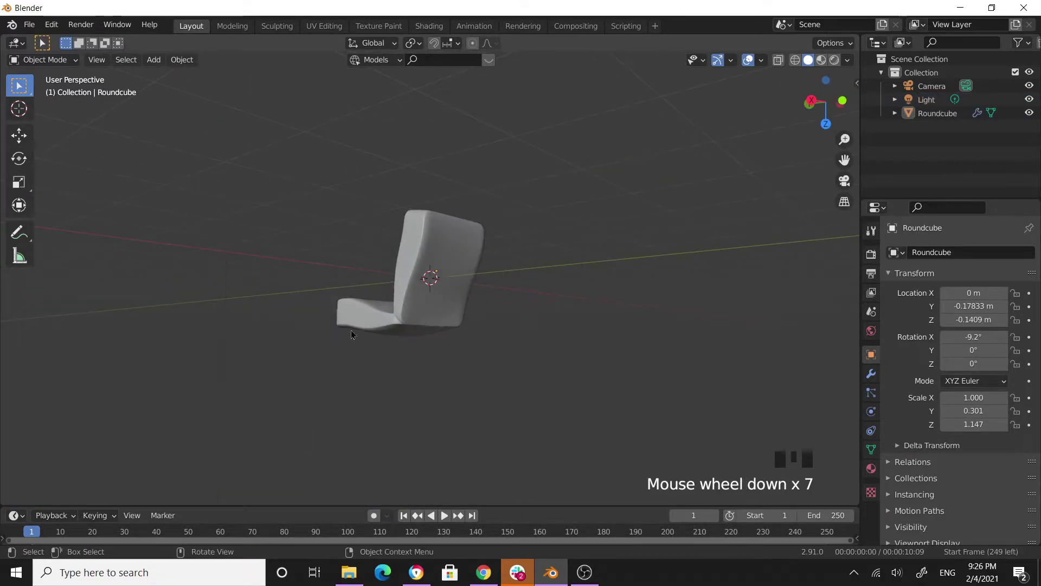
left_click(456, 326)
middle_click_drag(456, 325, 568, 376)
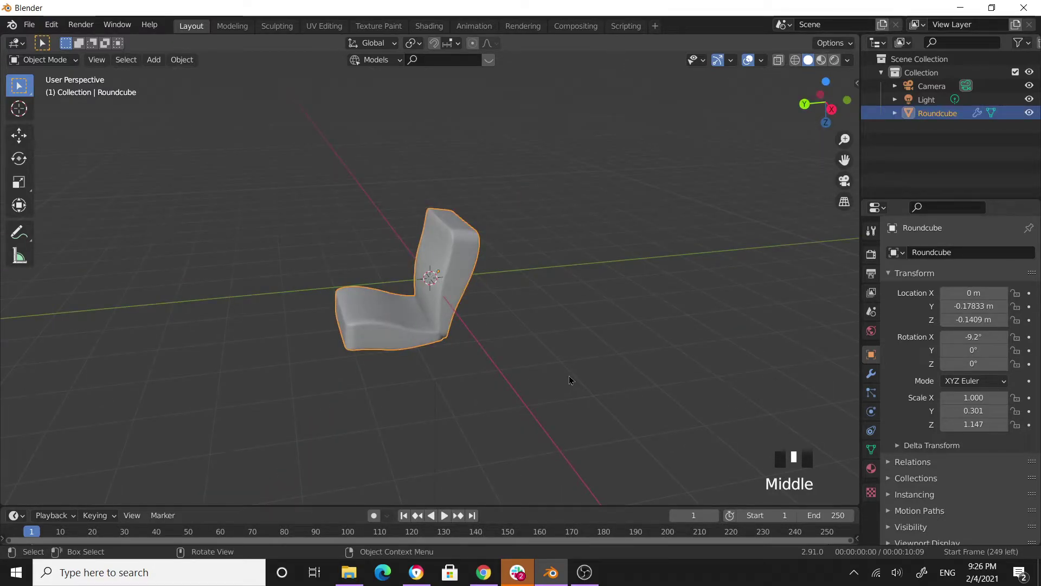
key("r")
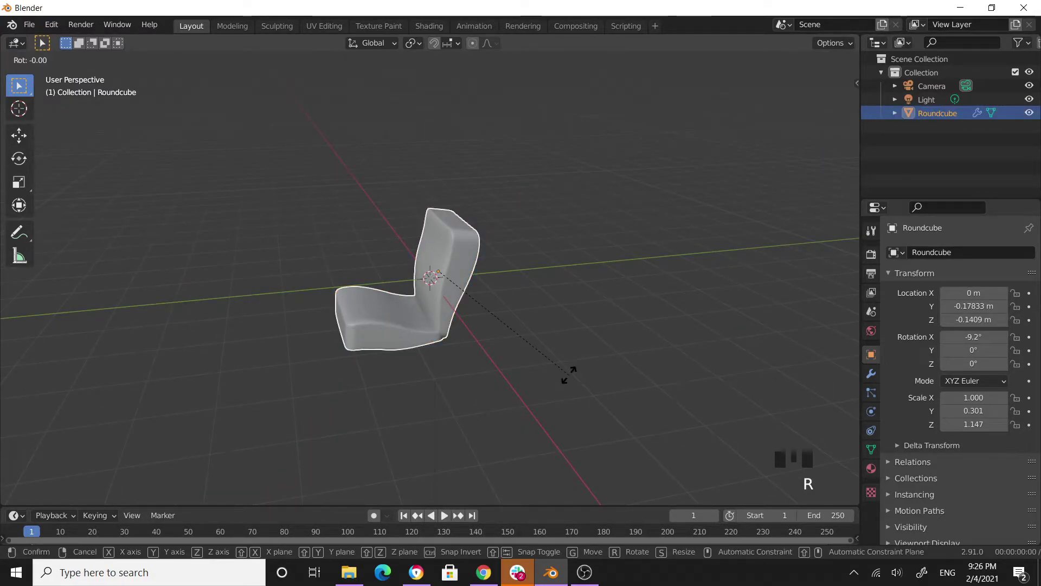
key("x")
type("1")
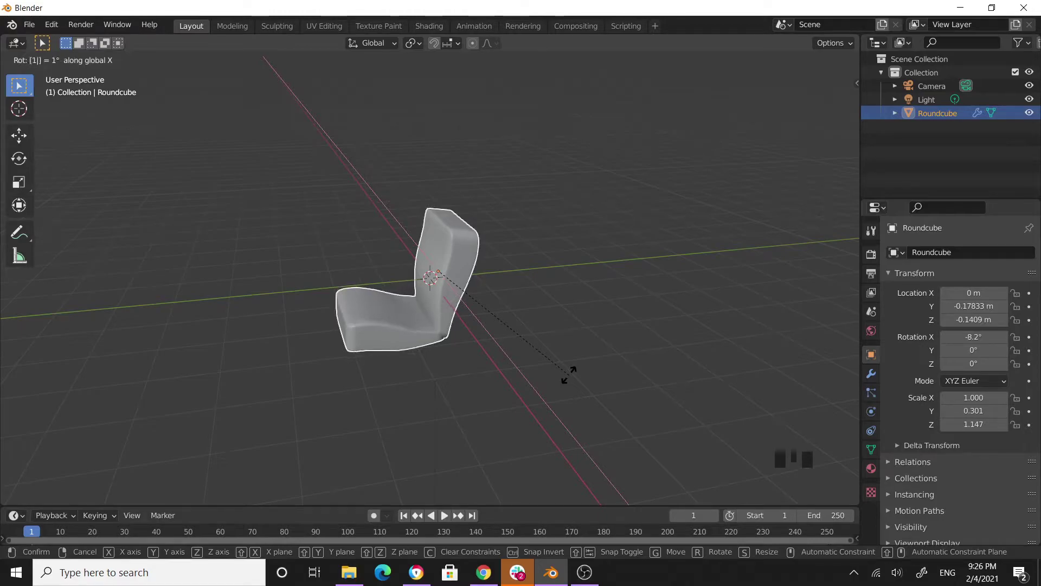
type("80")
key("Return")
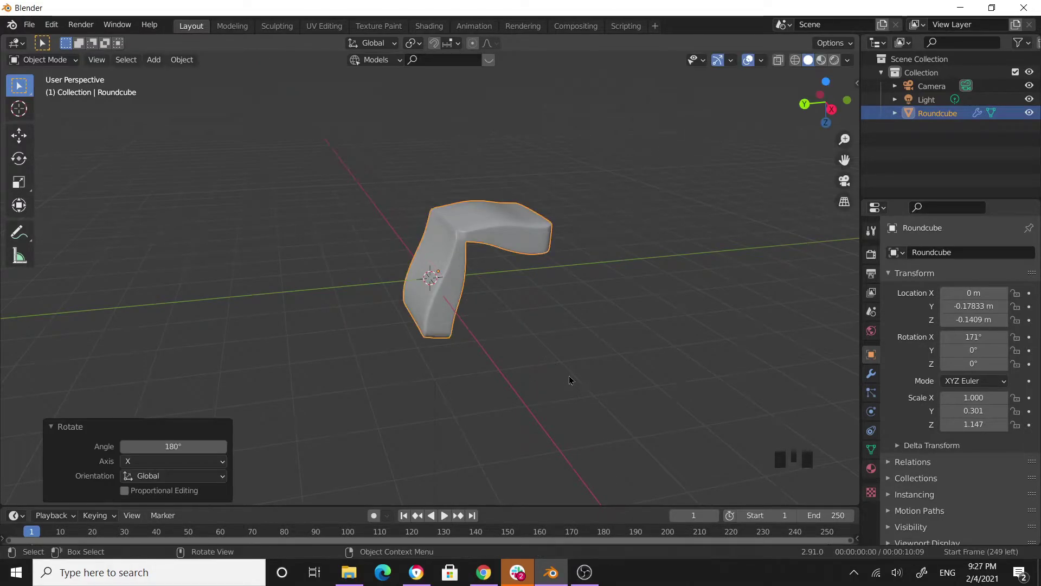
Examine the rotated chair's orientation in perspective and in the front orthographic view
left_click(825, 81)
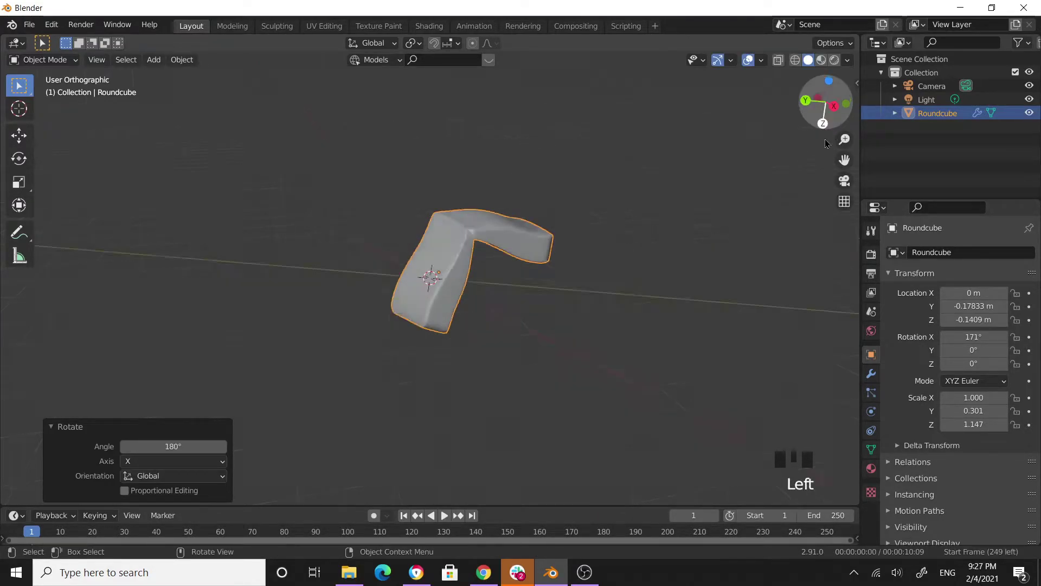
left_click(657, 282)
middle_click_drag(553, 348, 388, 221)
scroll(496, 336, "down", 2)
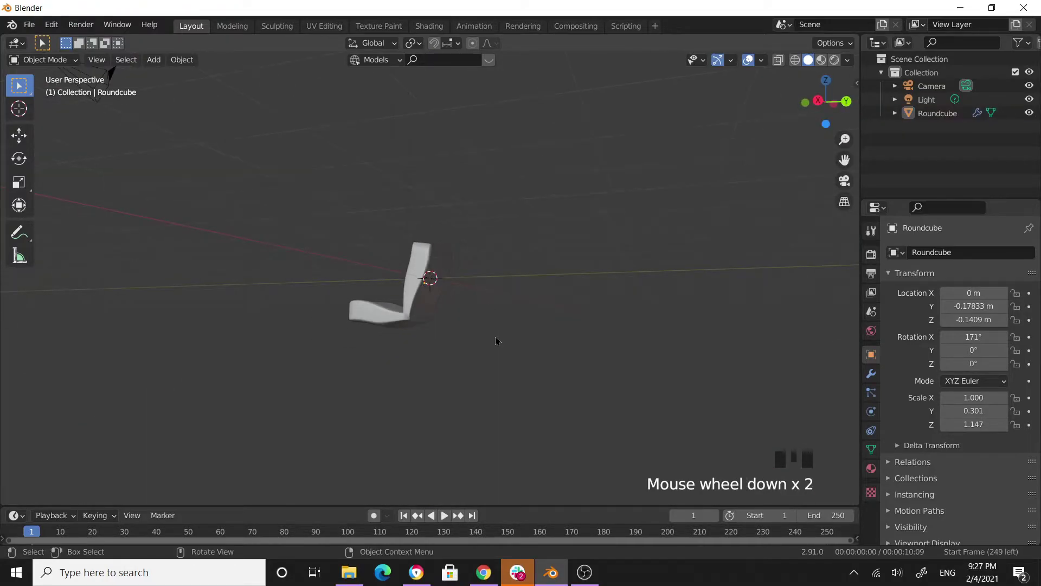
middle_click_drag(496, 336, 536, 346)
key("KP_1")
scroll(541, 313, "up", 5)
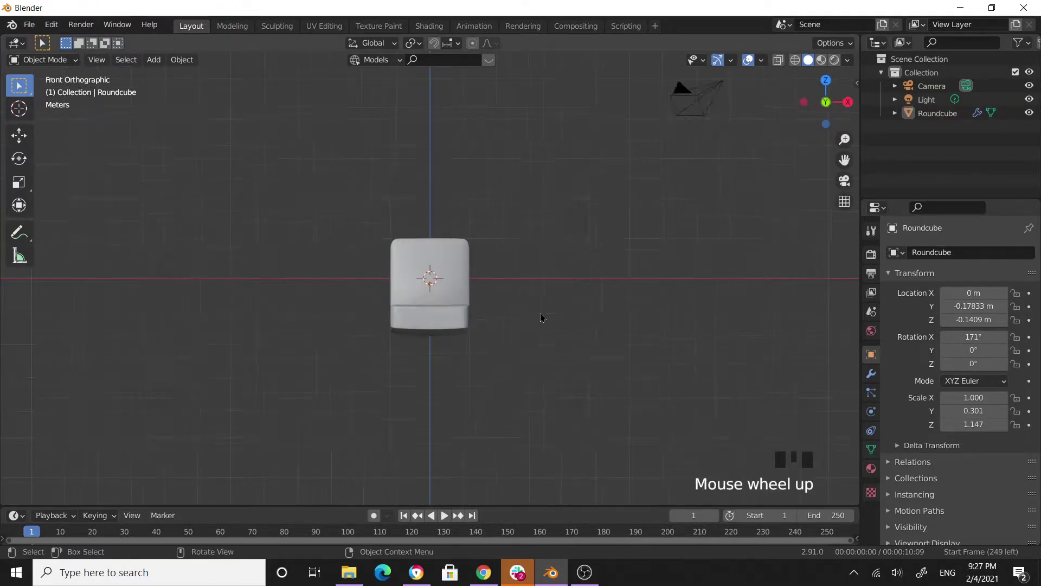
scroll(636, 342, "down", 2)
middle_click_drag(636, 342, 526, 358)
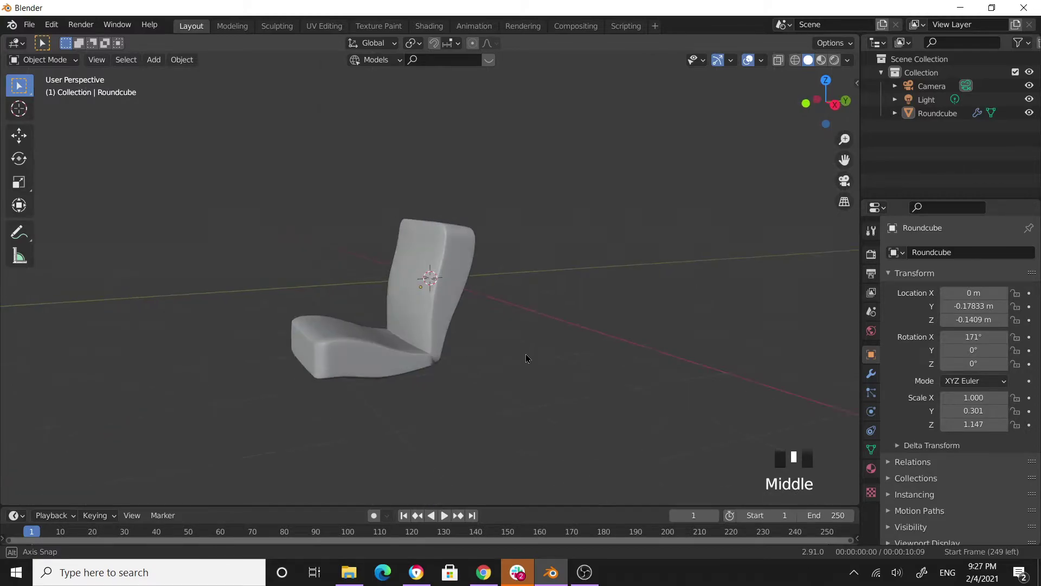
Raise the joined chair about 1.58 m along the Z axis
left_click(451, 330)
key("g")
key("z")
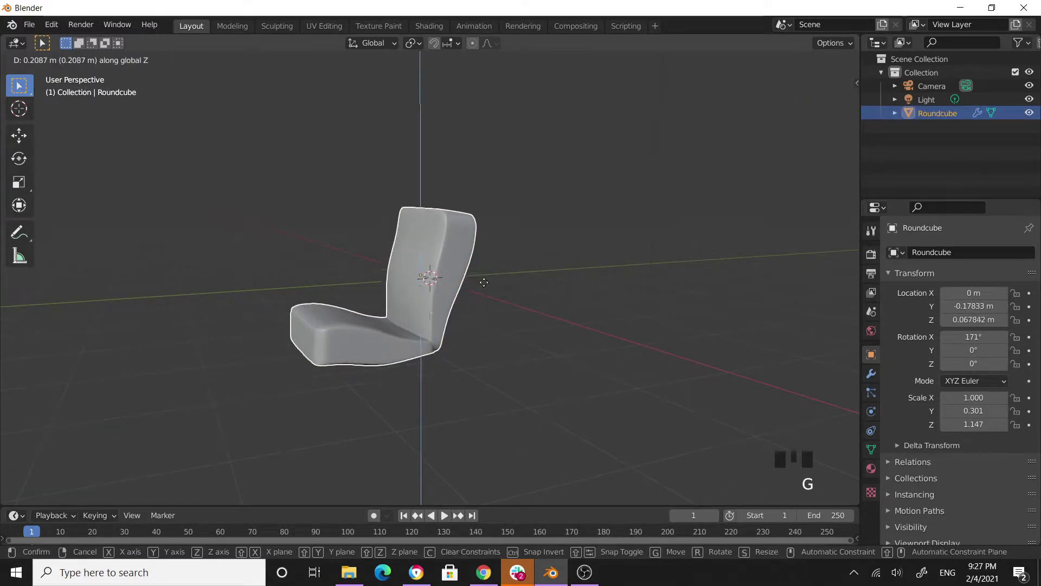
left_click(534, 289)
Examine the raised chair's height and shape from the front, in perspective and from the side
middle_click_drag(534, 289, 588, 337)
scroll(517, 317, "down", 2)
scroll(473, 333, "up", 3)
key("KP_1")
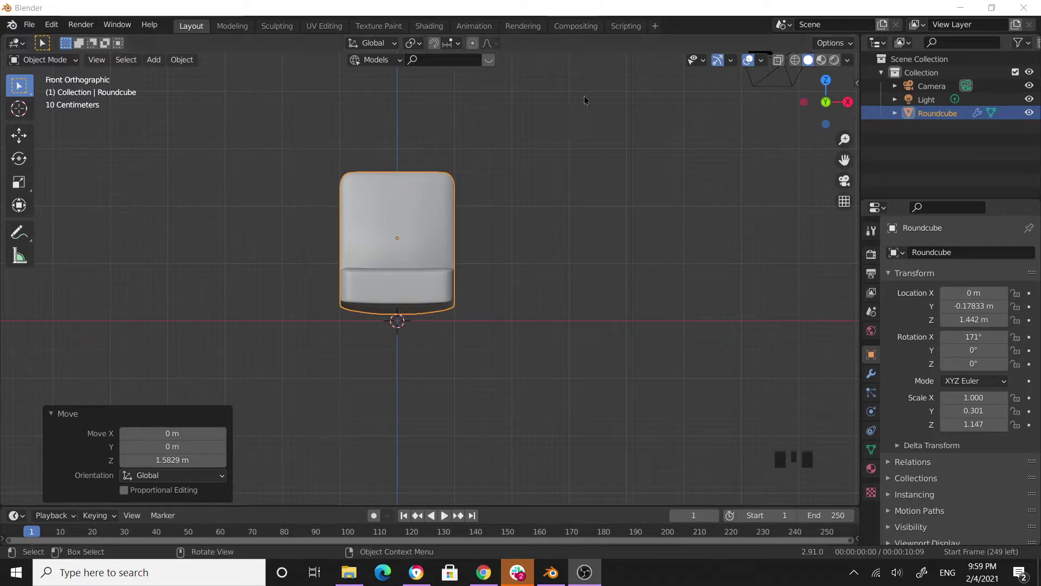
middle_click_drag(607, 278, 579, 344)
left_click(353, 347)
middle_click_drag(371, 352, 438, 237)
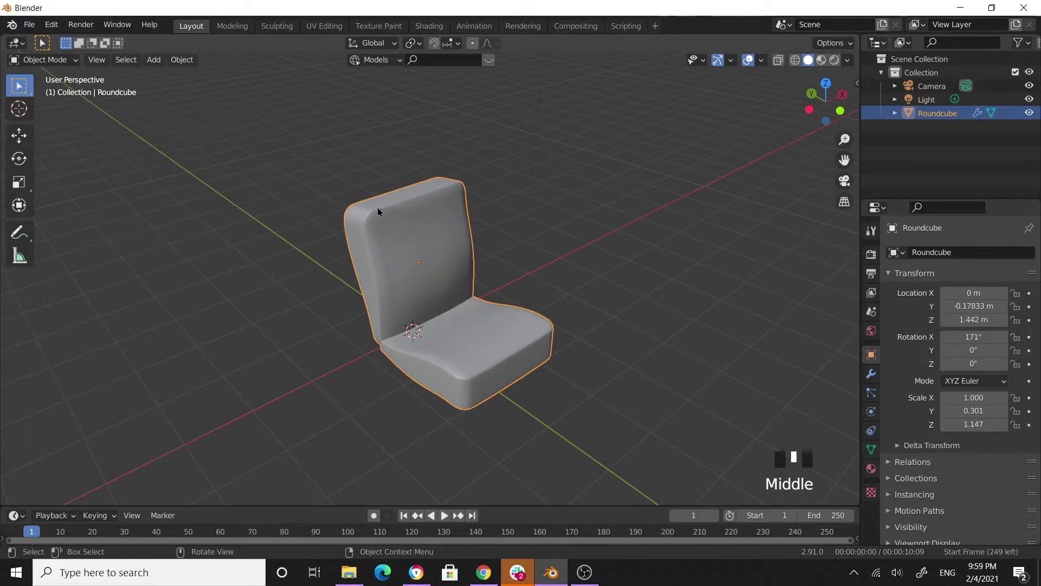
middle_click_drag(489, 288, 562, 243)
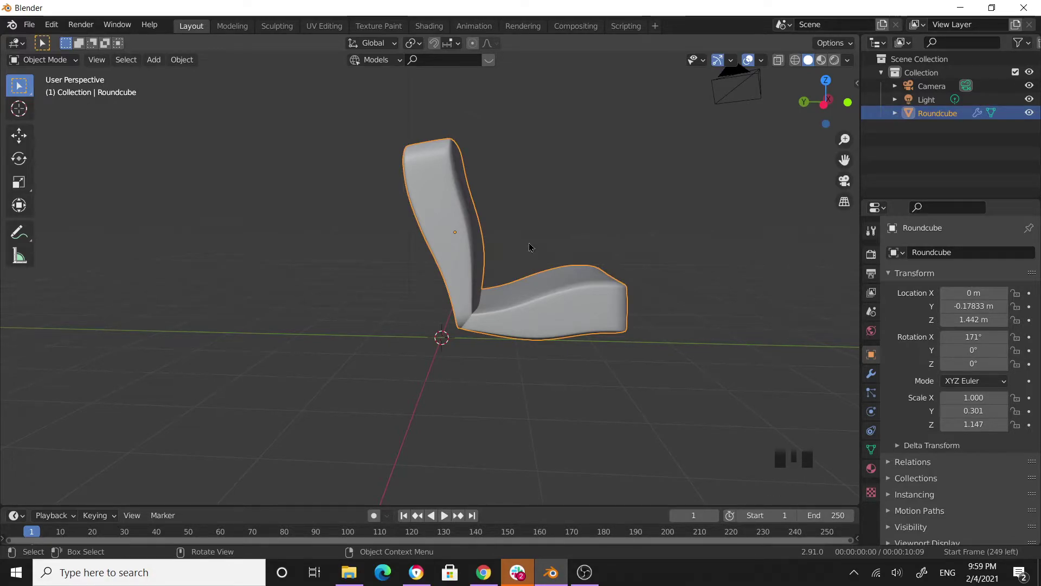
scroll(574, 265, "up", 1)
scroll(575, 270, "down", 2)
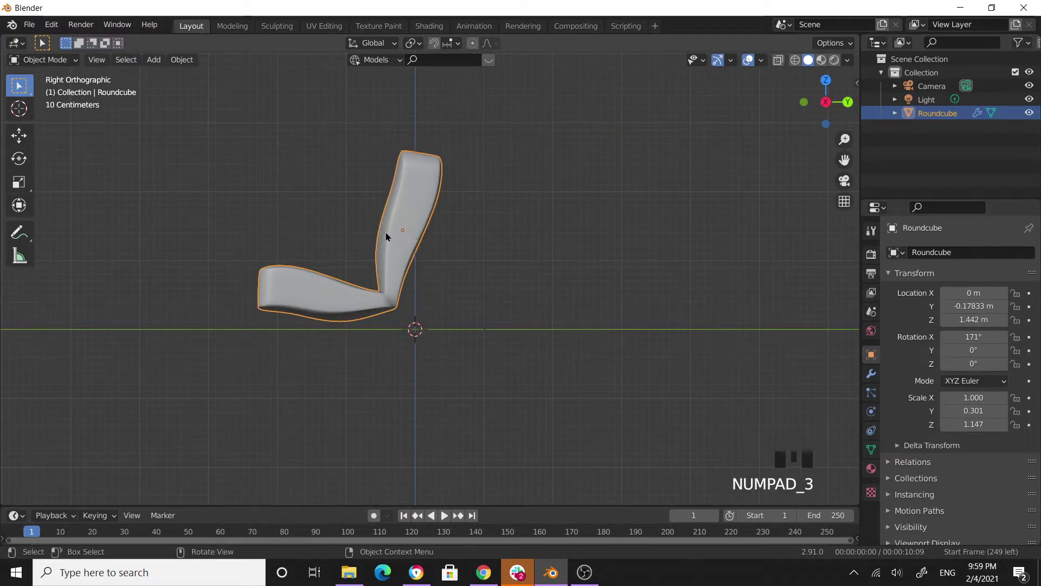
Add a Bezier curve and rotate it 90° around the Y axis
left_click(154, 60)
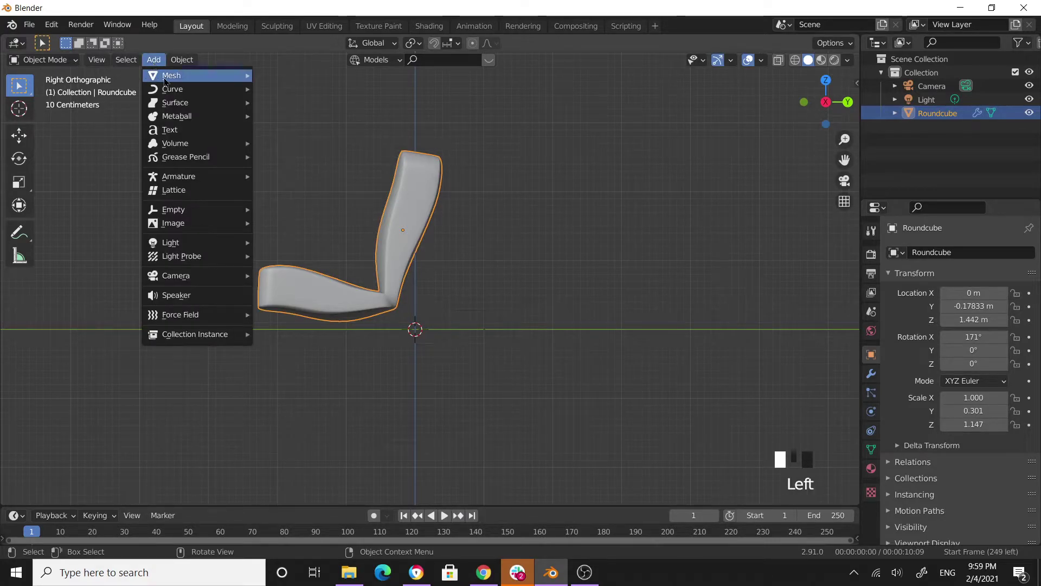
mouse_move(179, 89)
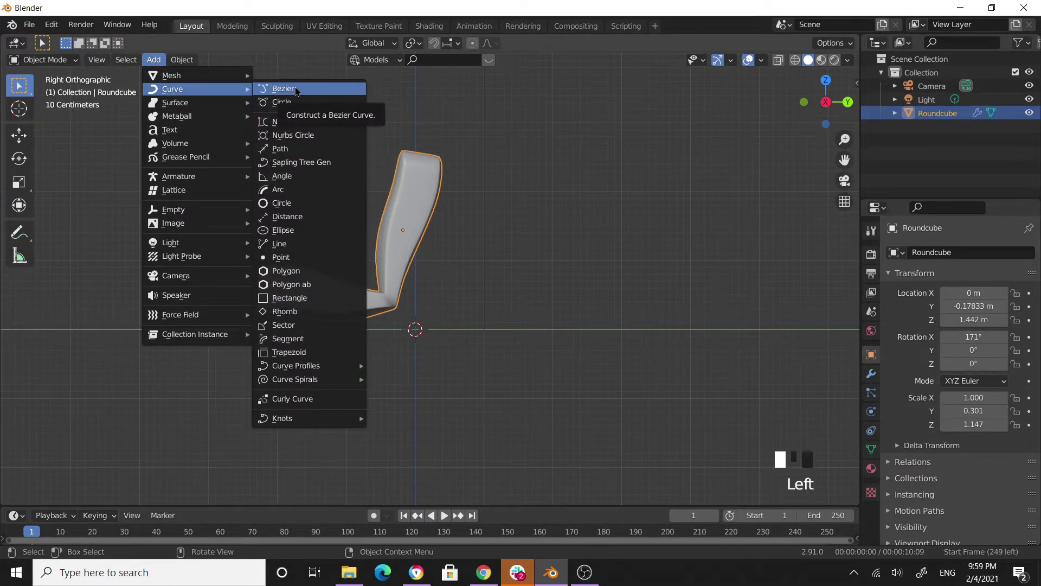
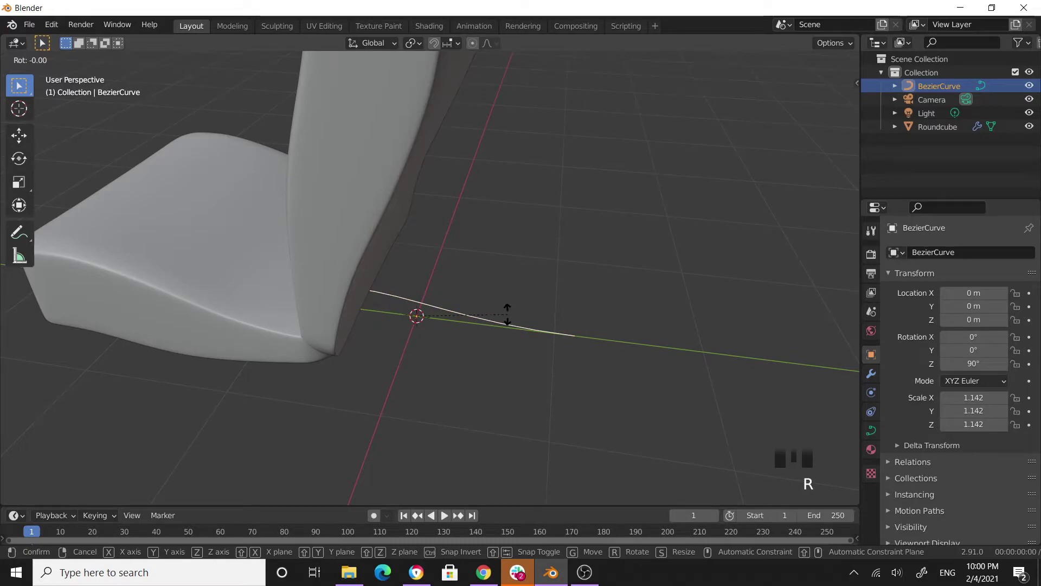
type("y")
type("90")
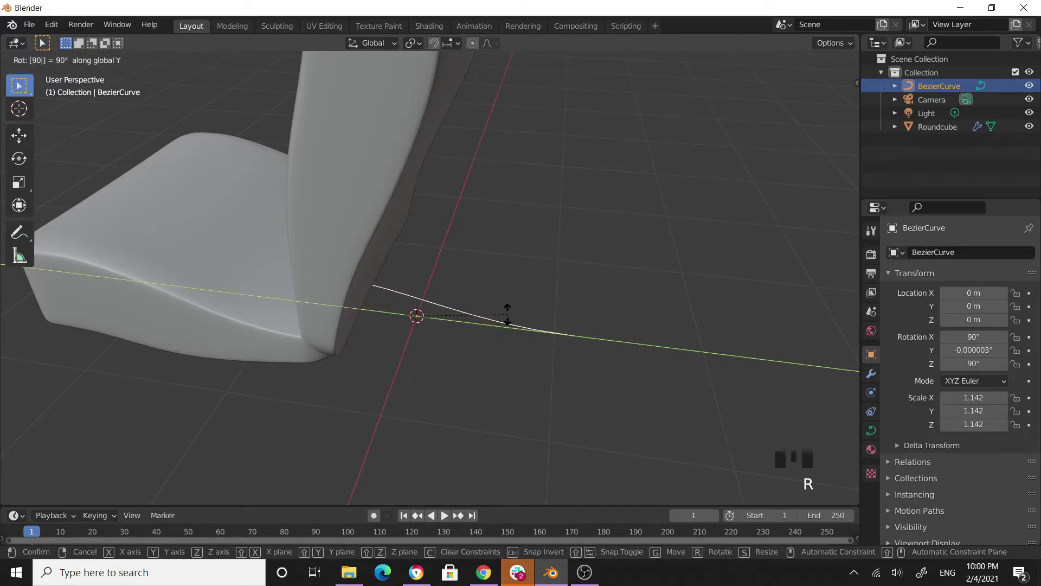
key("Return")
Move the Bezier curve above the seat in the side view, about -1.31 m along Y and 1.15 m along Z
left_click(510, 375)
middle_click_drag(510, 328, 511, 367)
left_click(562, 407)
scroll(562, 408, "down", 2)
mouse_move(563, 414)
middle_mouse_down()
mouse_move(581, 409)
mouse_move(573, 420)
middle_mouse_up()
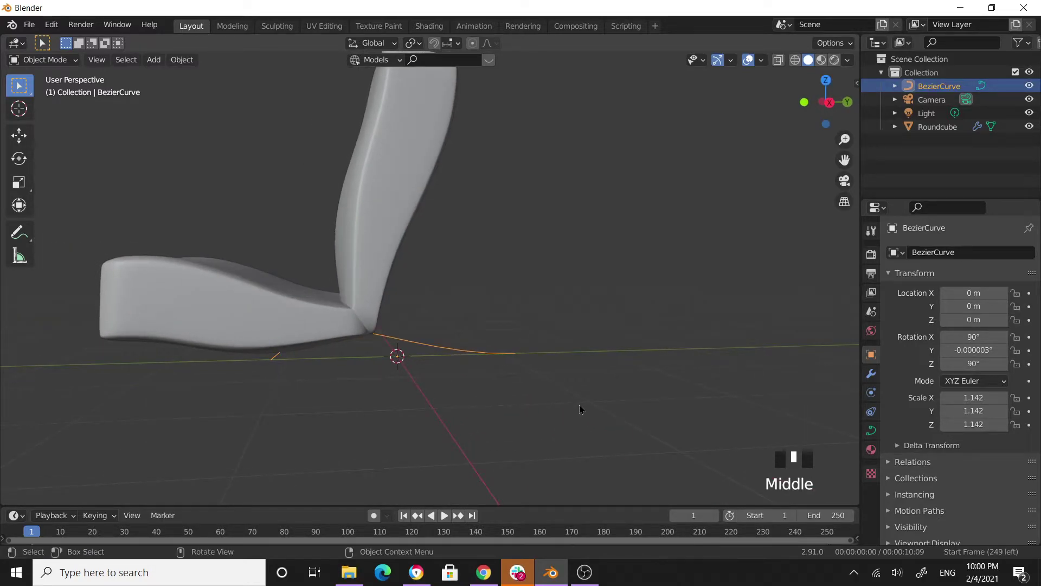
key("KP_3")
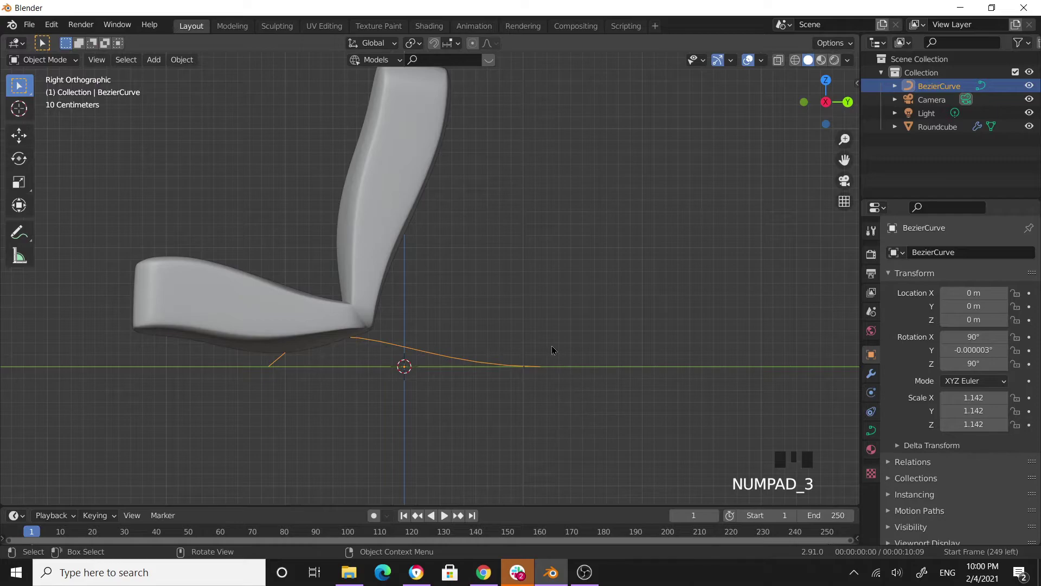
scroll(397, 317, "up", 1)
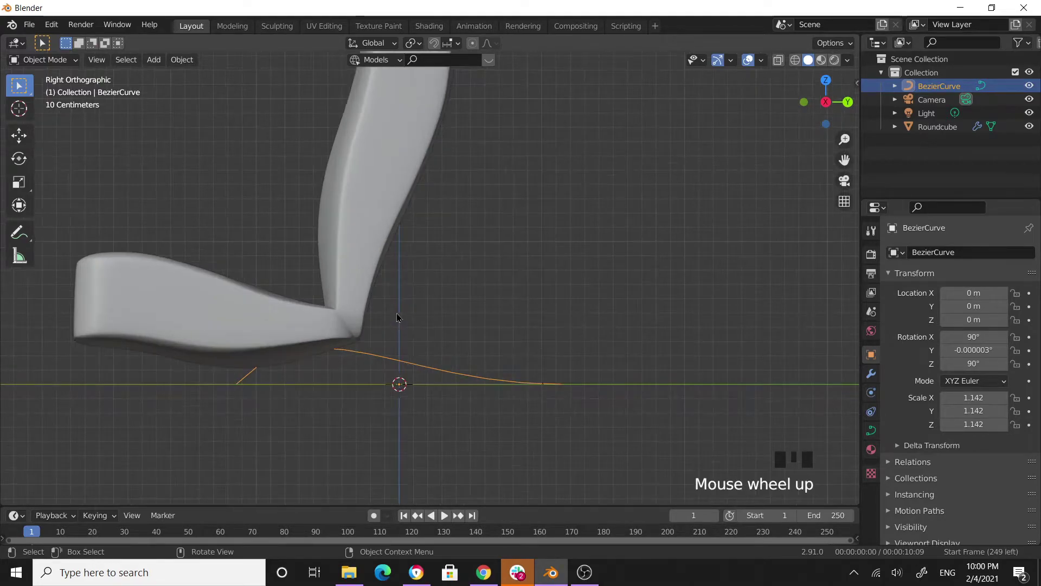
key("g")
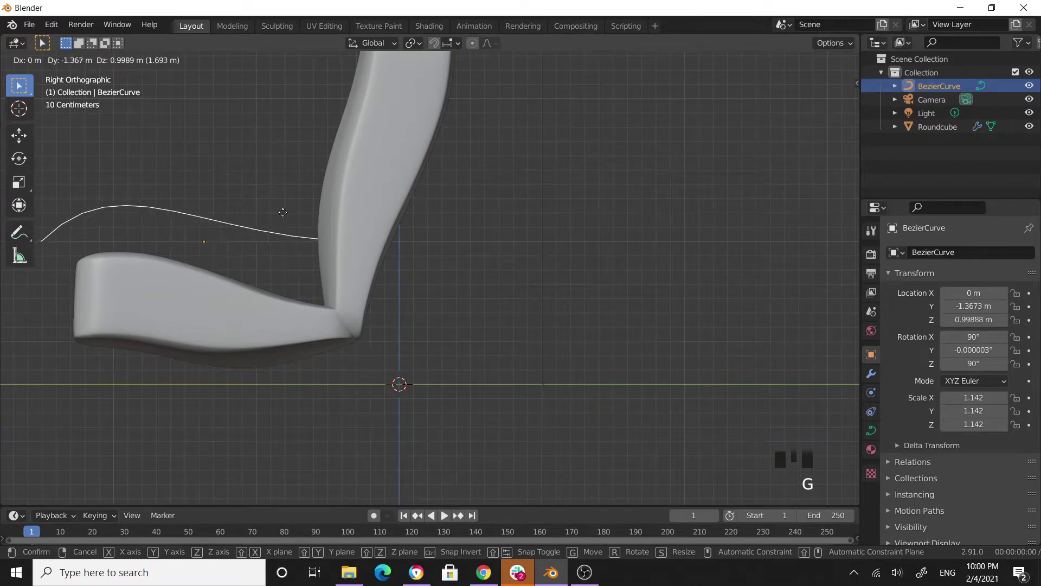
left_click(308, 197)
scroll(336, 361, "down", 2)
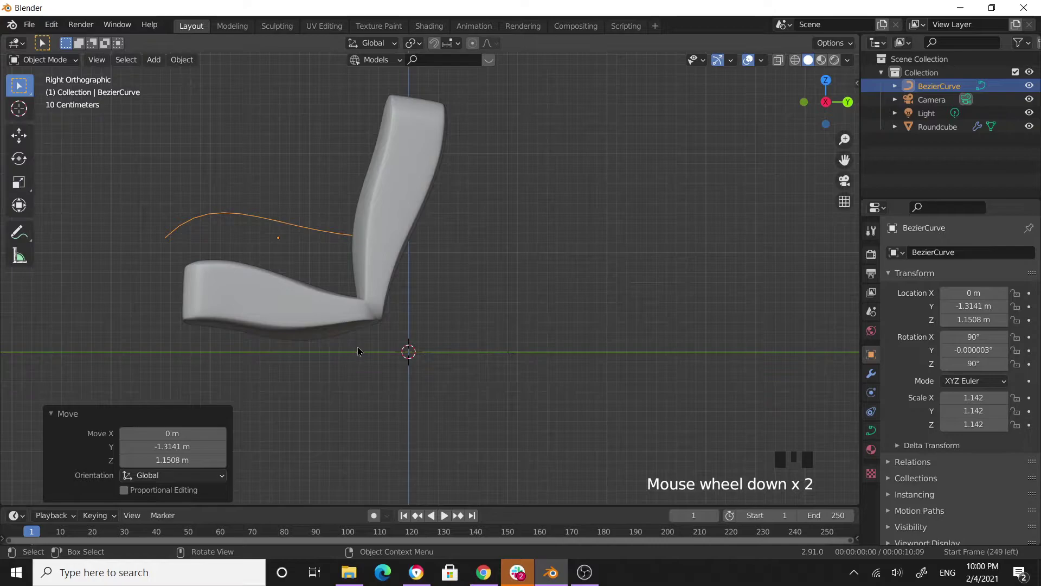
Move the curve's front control point in front of and below the seat, about -0.55 m along Y and -1.38 m along Z
key("Tab")
left_click(170, 253)
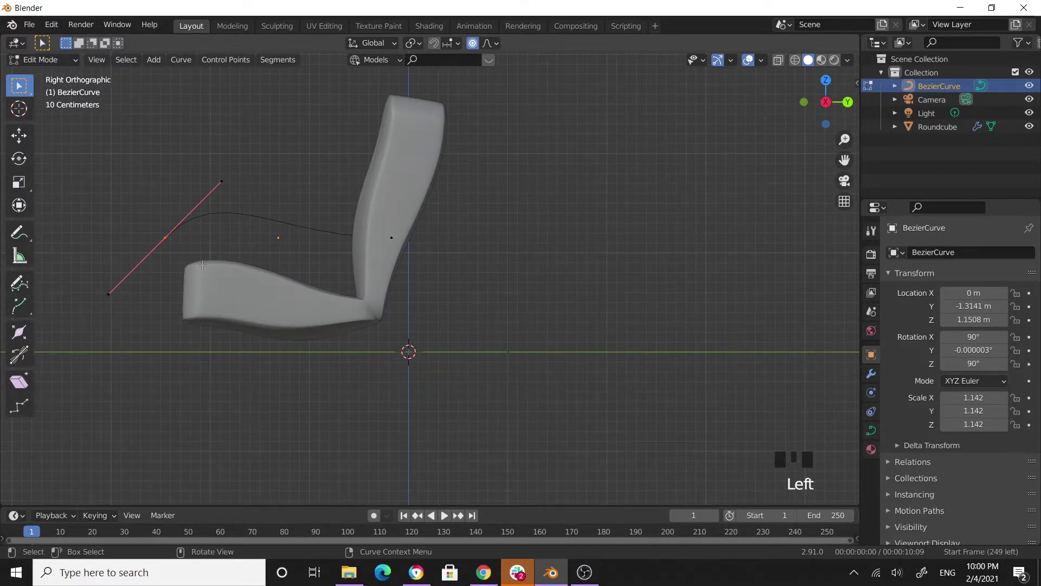
left_click(63, 263)
left_click_drag(102, 179, 211, 332)
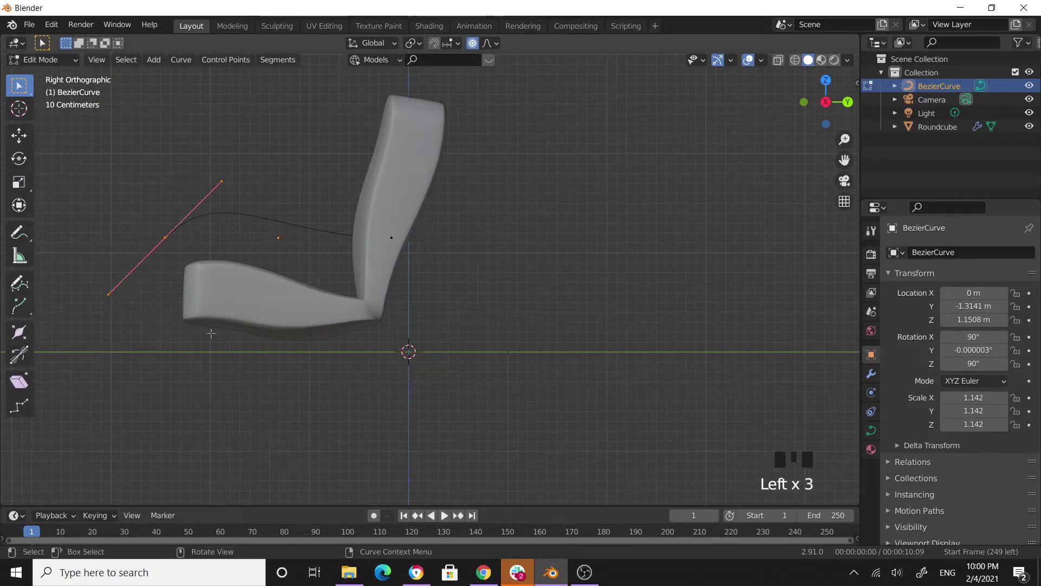
key("g")
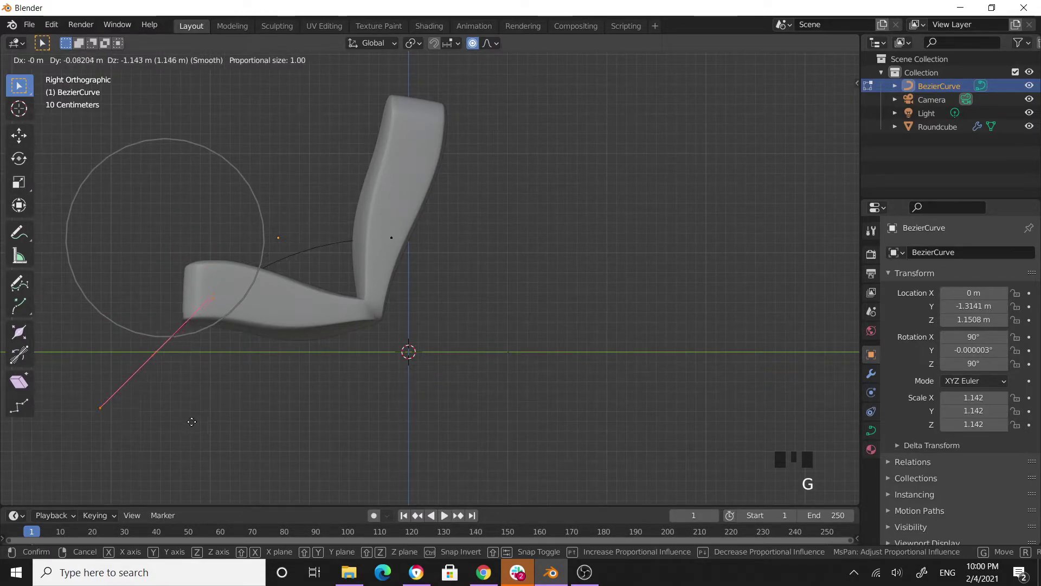
left_click(145, 444)
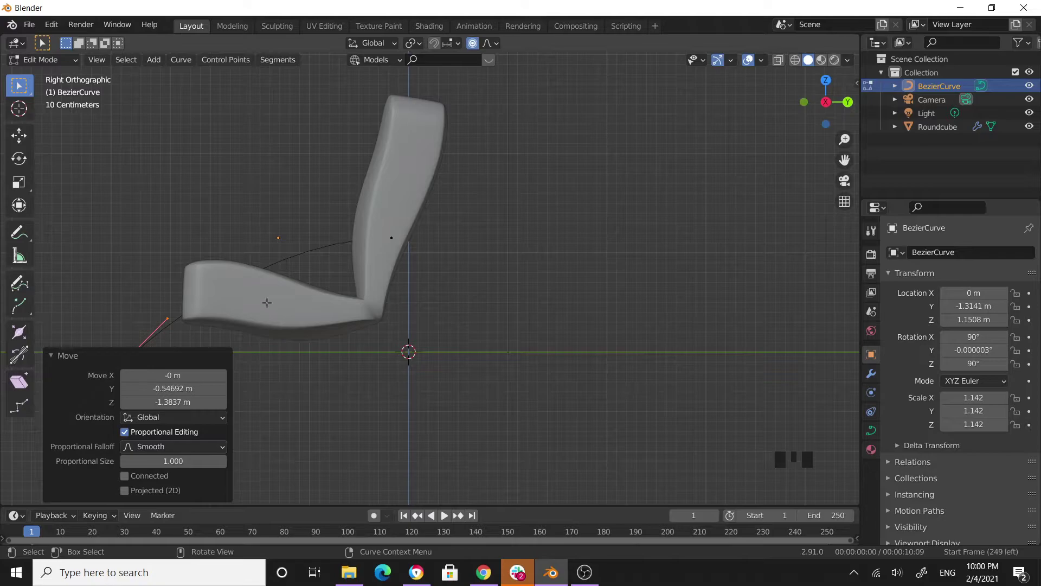
left_click(224, 294)
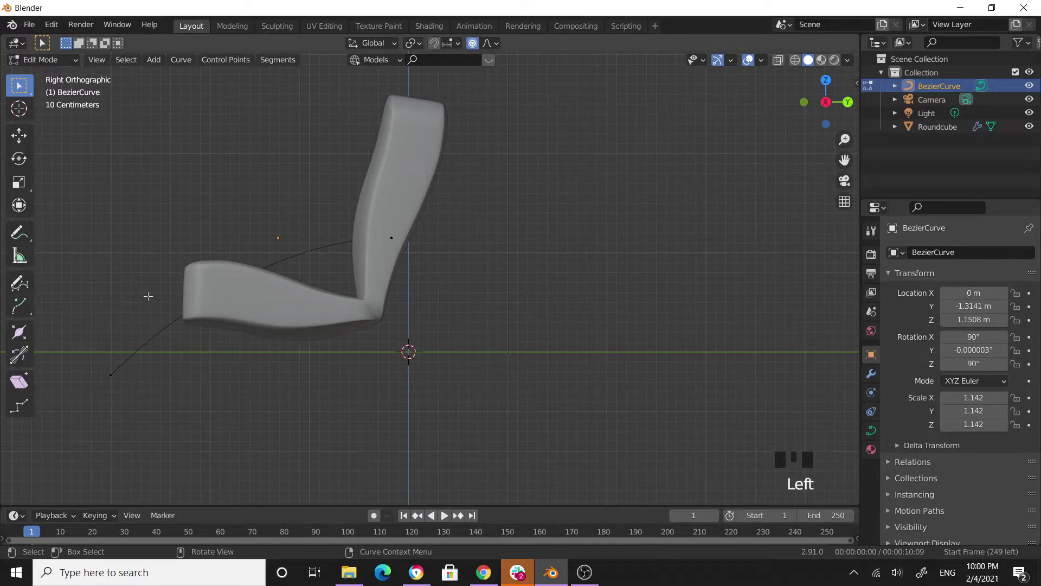
middle_click_drag(147, 296, 438, 296)
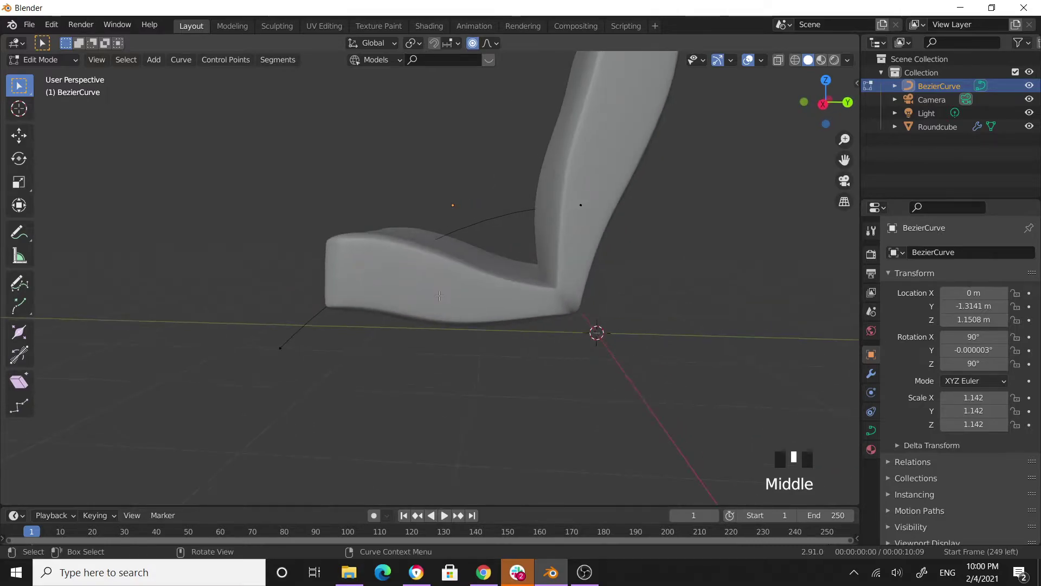
key("KP_3")
scroll(421, 195, "up", 4)
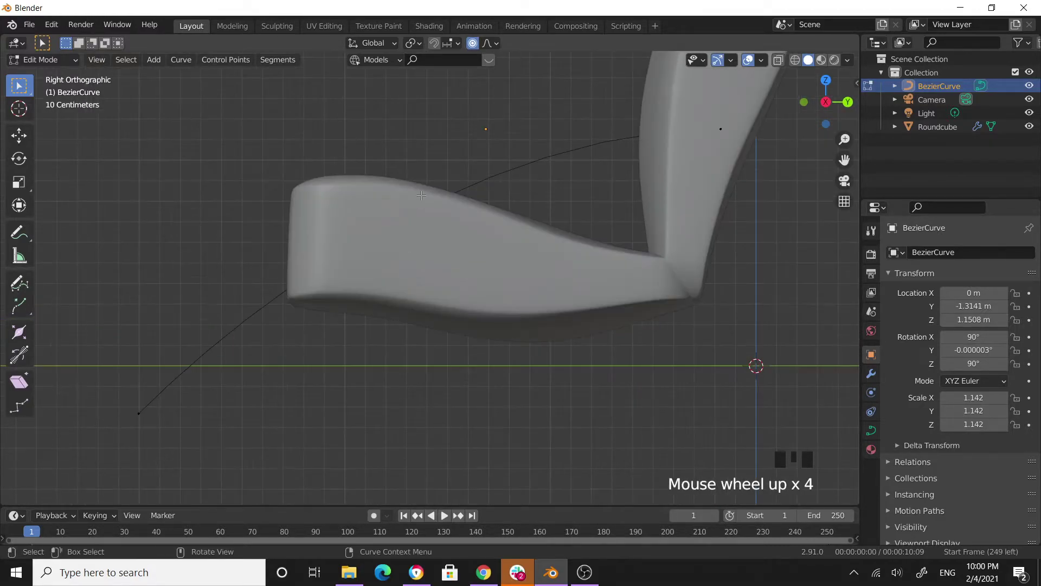
left_click(139, 414)
scroll(231, 355, "down", 2)
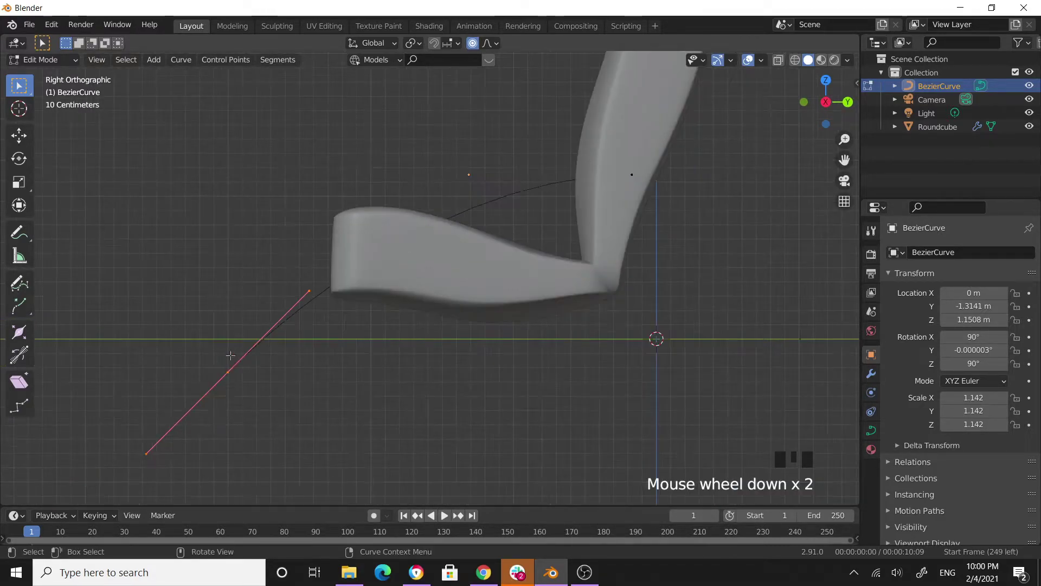
left_click(430, 344)
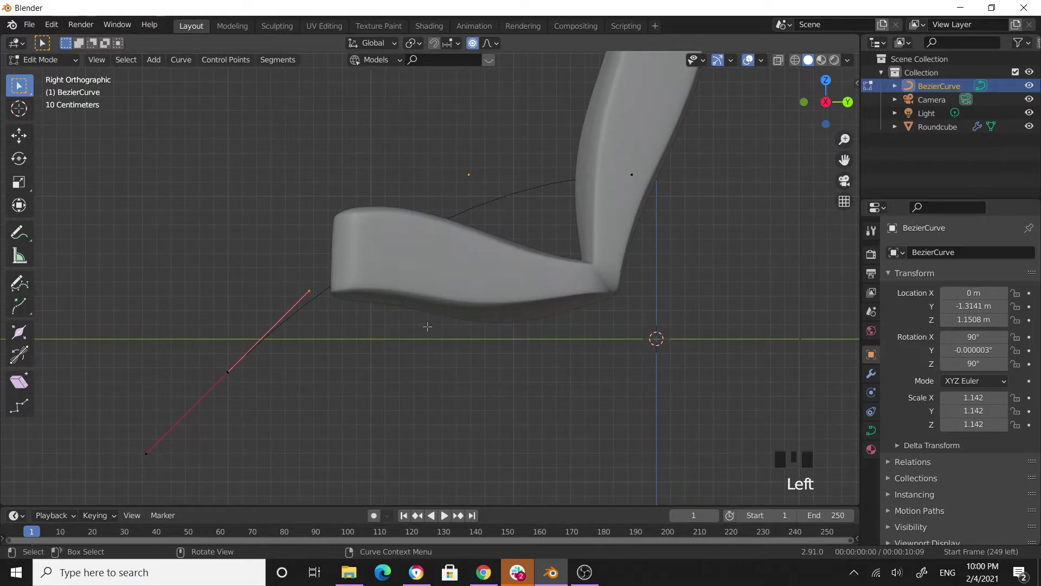
key("r")
right_click(376, 280)
Turn off proportional editing and rotate the curve's front control point about 41.6° so its handles stand nearly vertical
left_click(473, 44)
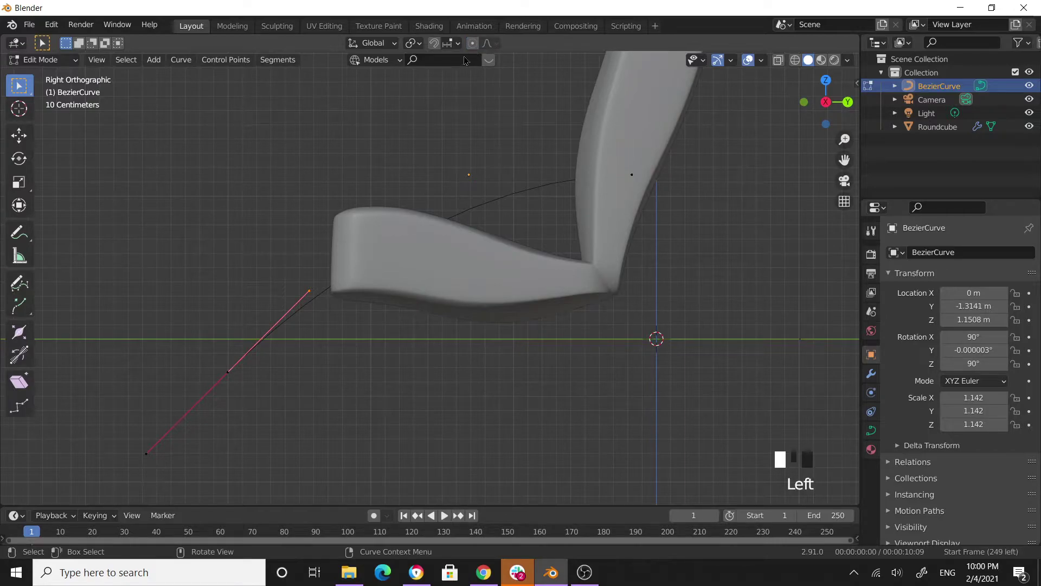
left_click_drag(298, 275, 439, 376)
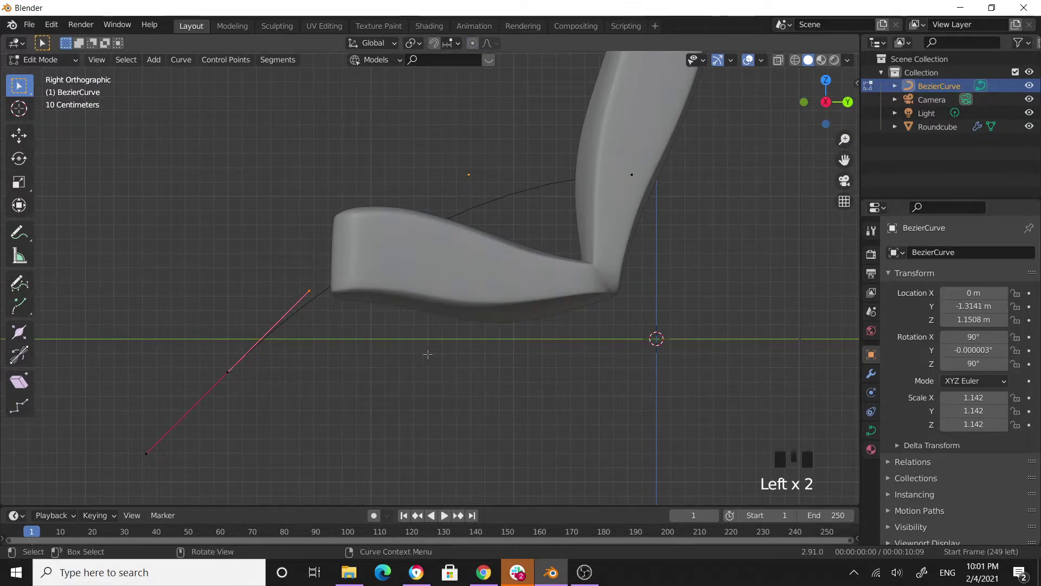
left_click(228, 372)
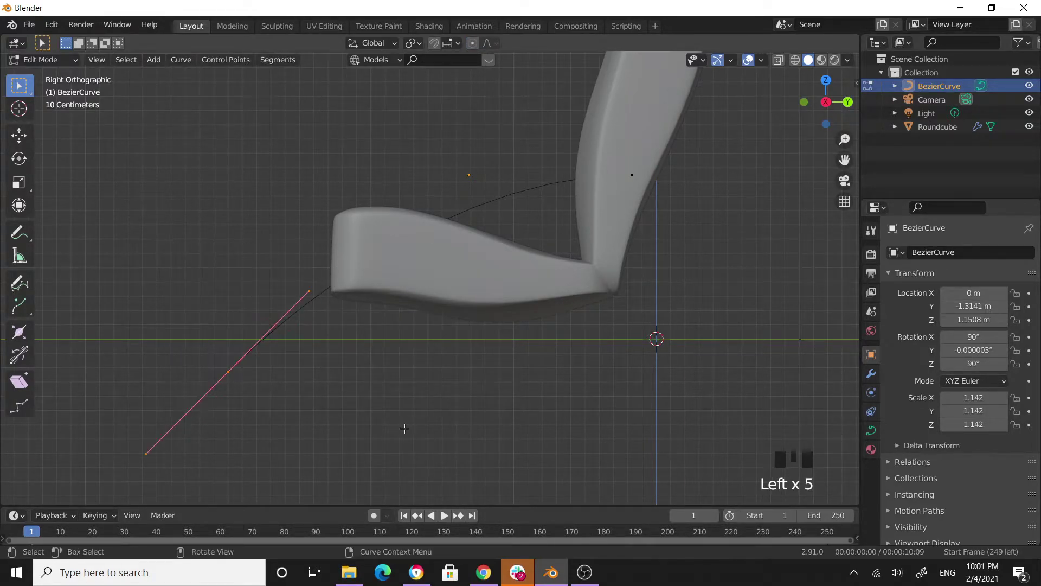
key("r")
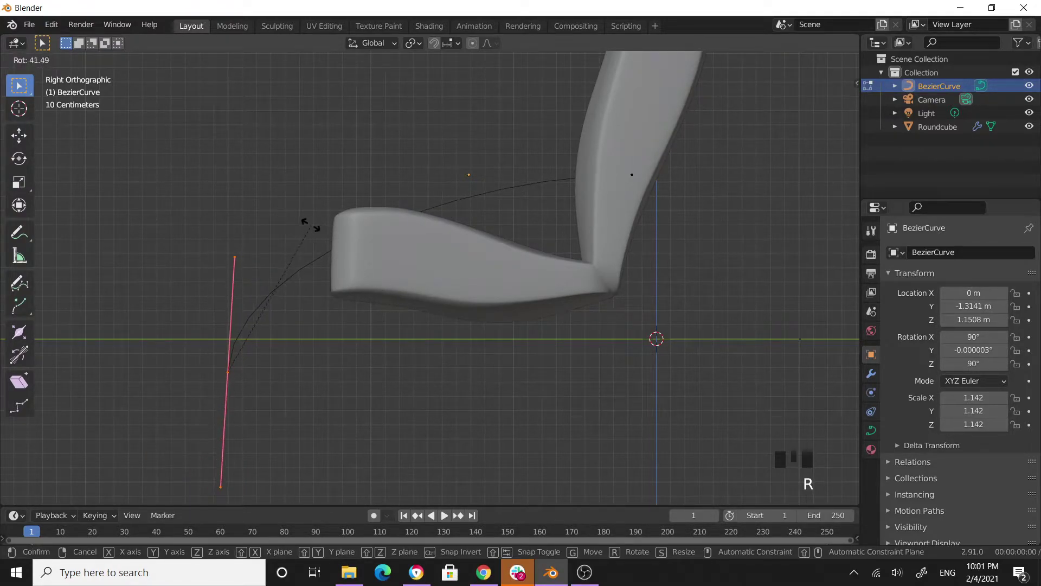
left_click(294, 252)
Move the front control point about 0.49 m along Y and -0.16 m along Z, and raise its upper handle about 1.64 m
key("g")
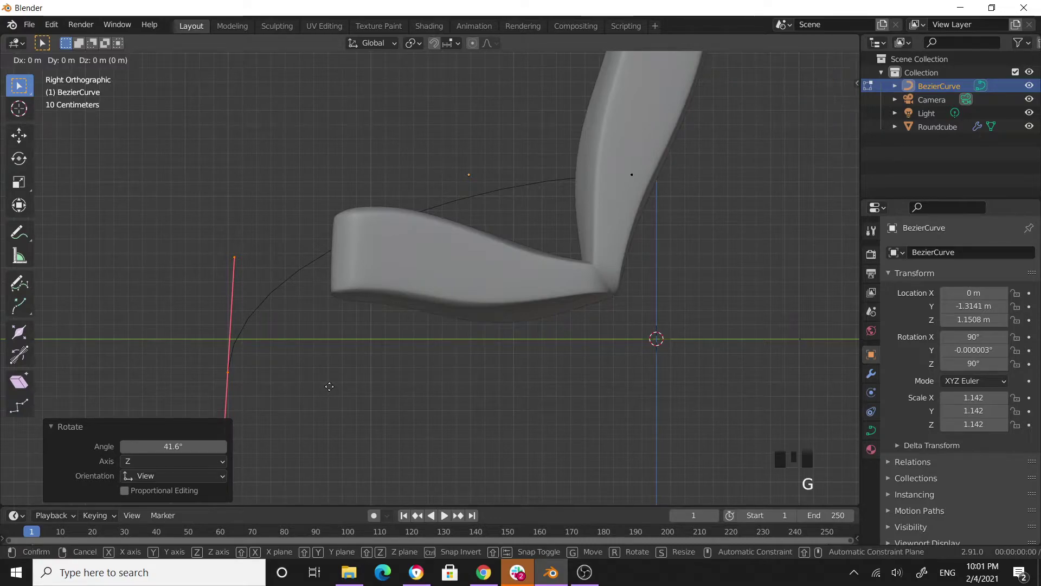
left_click(399, 409)
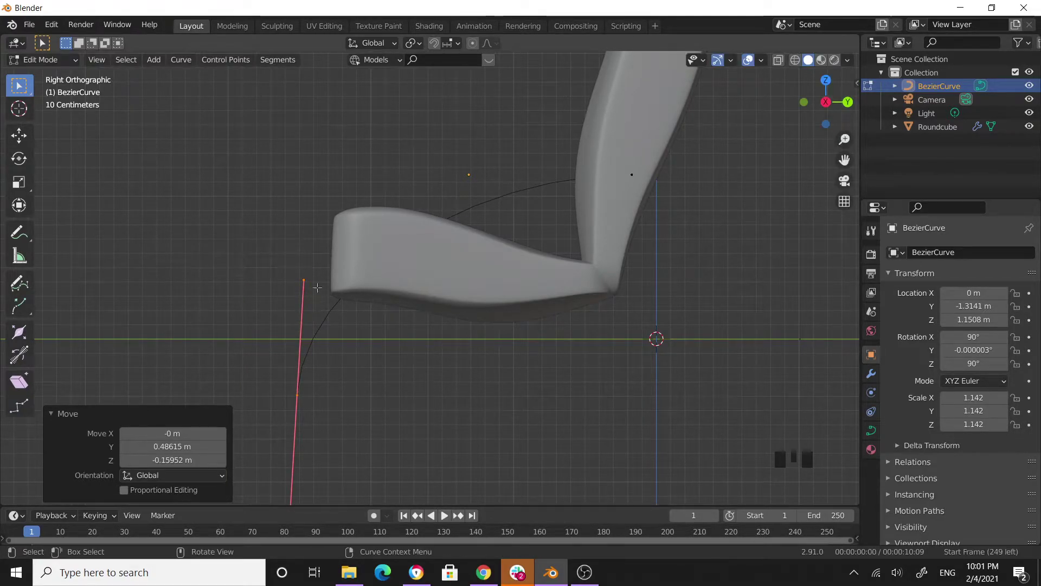
left_click(407, 327)
key("g")
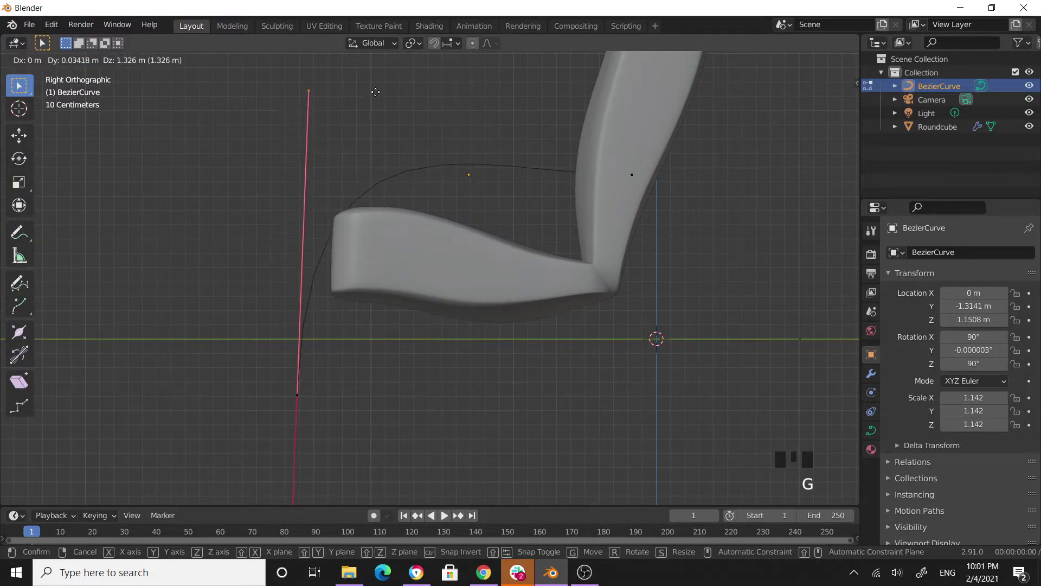
left_click(362, 500)
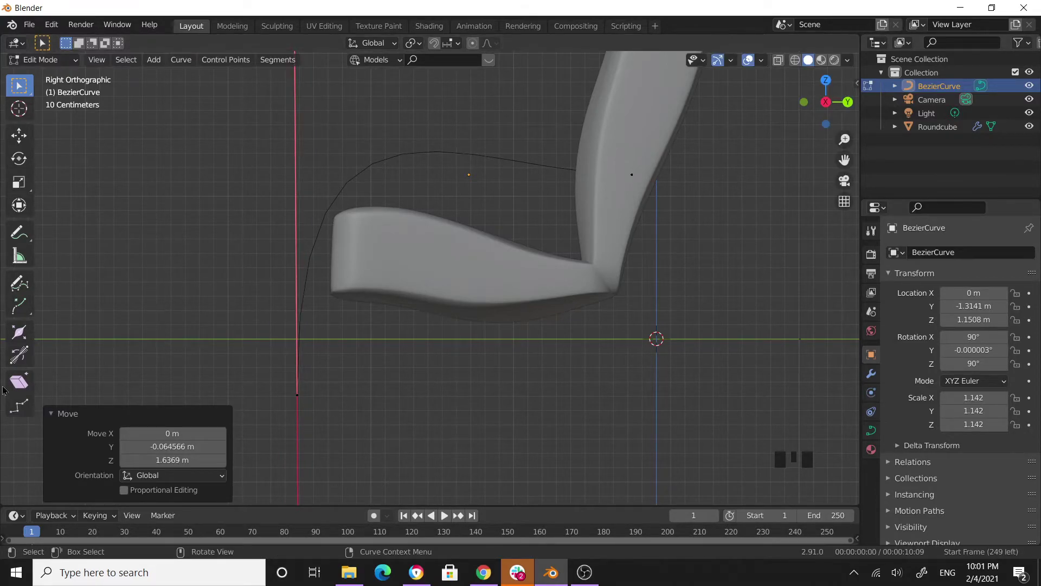
scroll(485, 206, "down", 3)
scroll(659, 175, "up", 1)
scroll(546, 212, "up", 1)
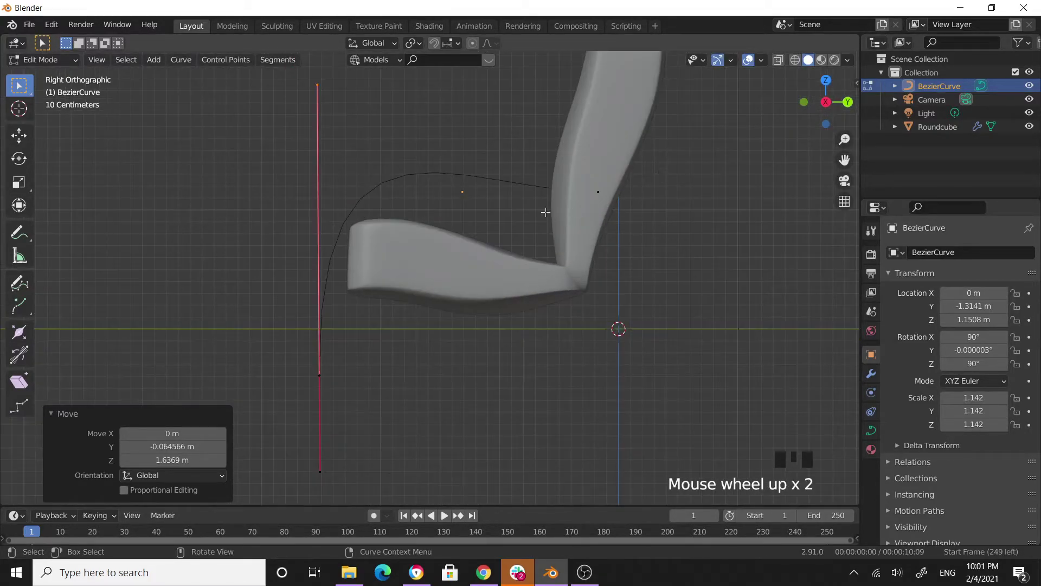
Leave curve editing and scale the whole Bezier curve down to about 0.75 of its size
key("Tab")
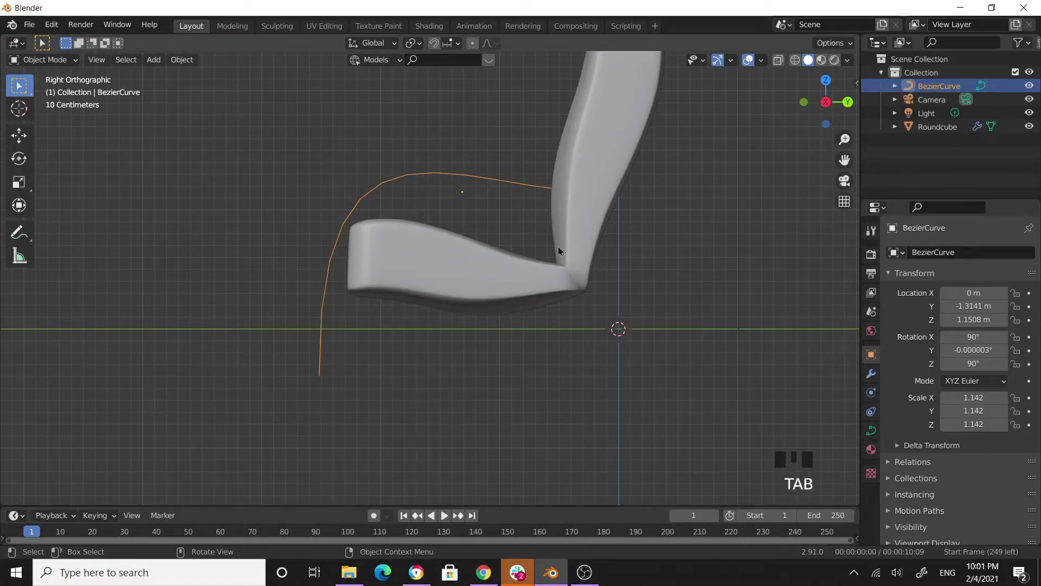
key("s")
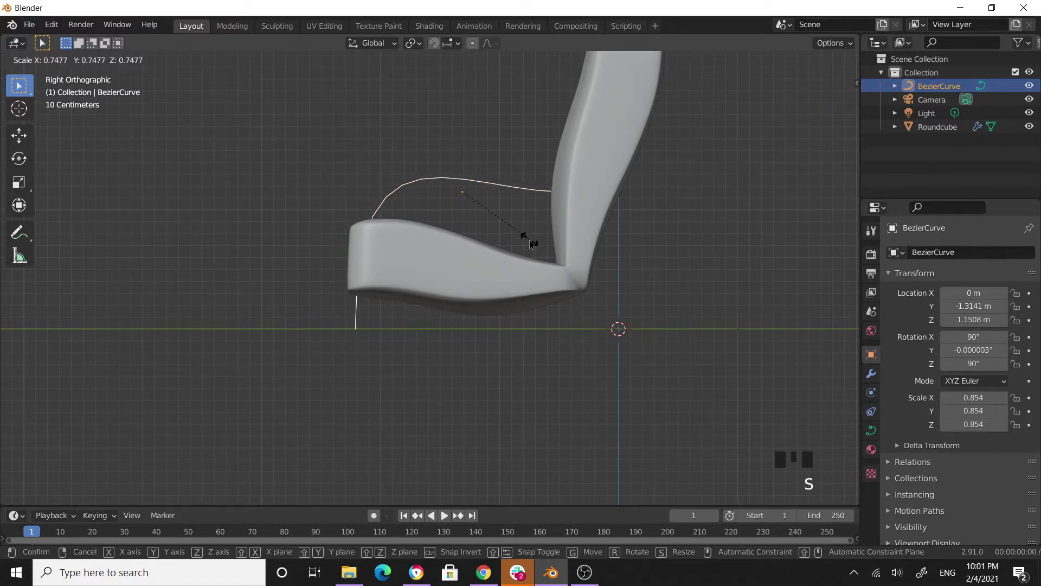
left_click(529, 240)
left_click(327, 317)
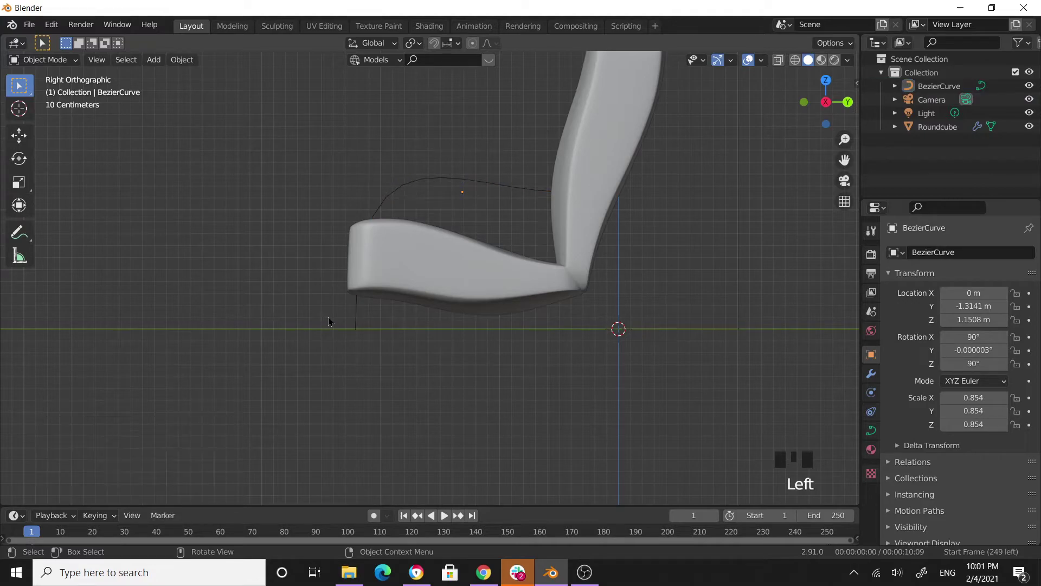
left_click_drag(405, 123, 476, 220)
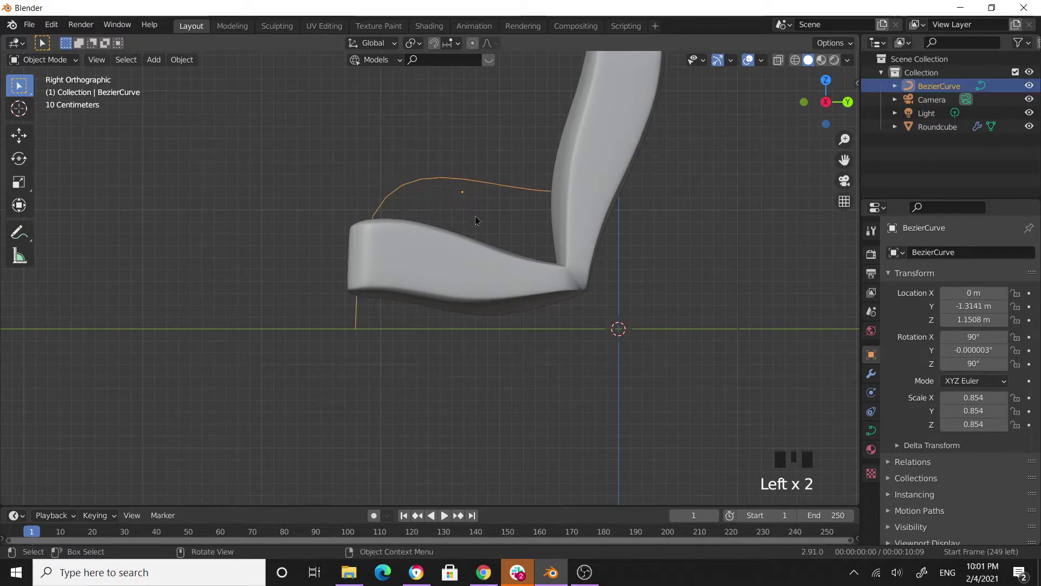
Edit the Bezier curve and move its front control point about 0.7 m further down below the seat
key("Tab")
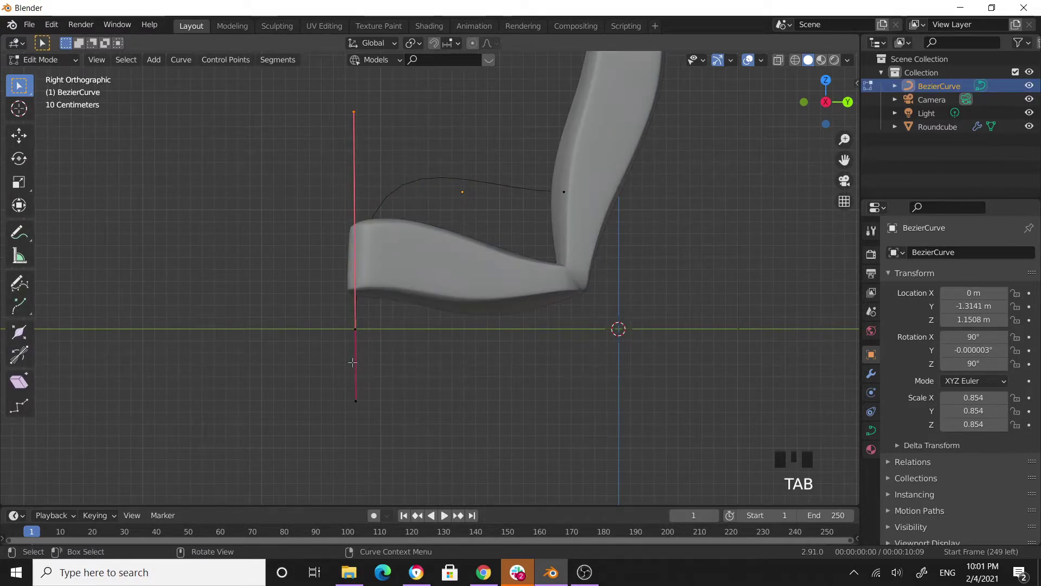
left_click_drag(337, 312, 414, 356)
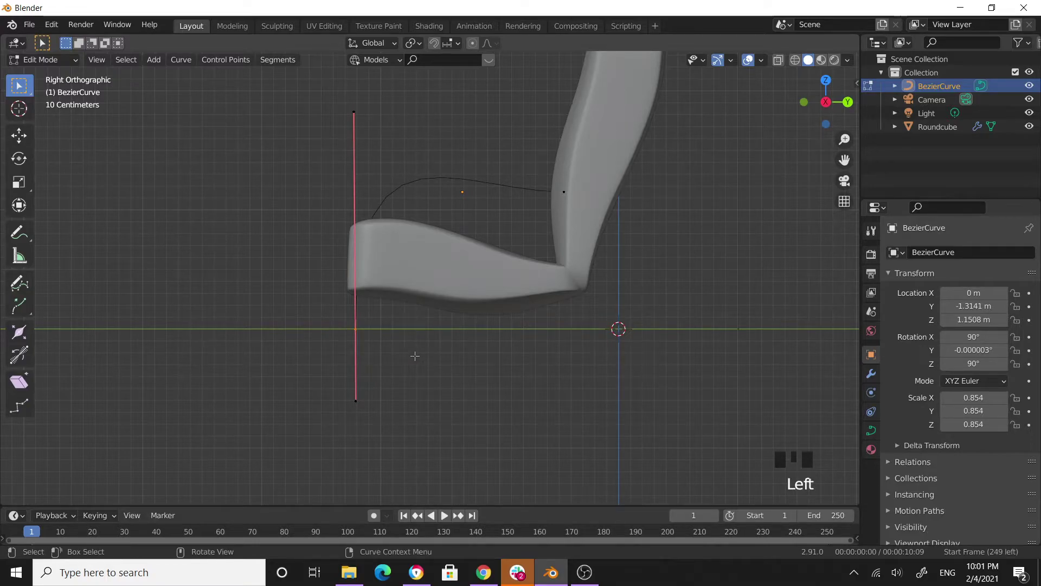
key("g")
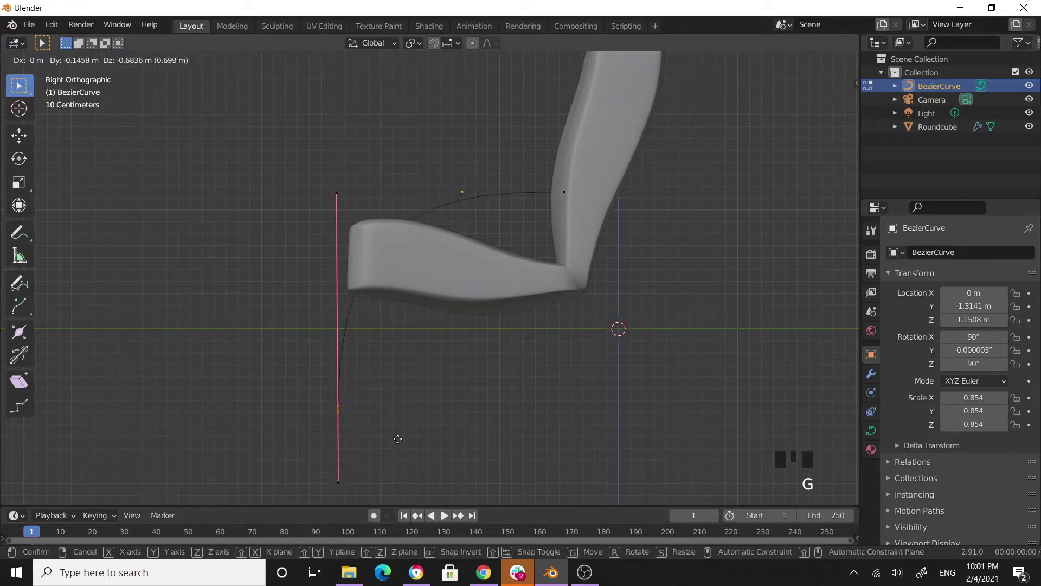
left_click(408, 433)
Raise the front control point's upper handle about 1.79 m along Z, and readjust it by about -0.07 m along Y and -0.57 m along Z
left_click_drag(324, 166, 431, 198)
key("g")
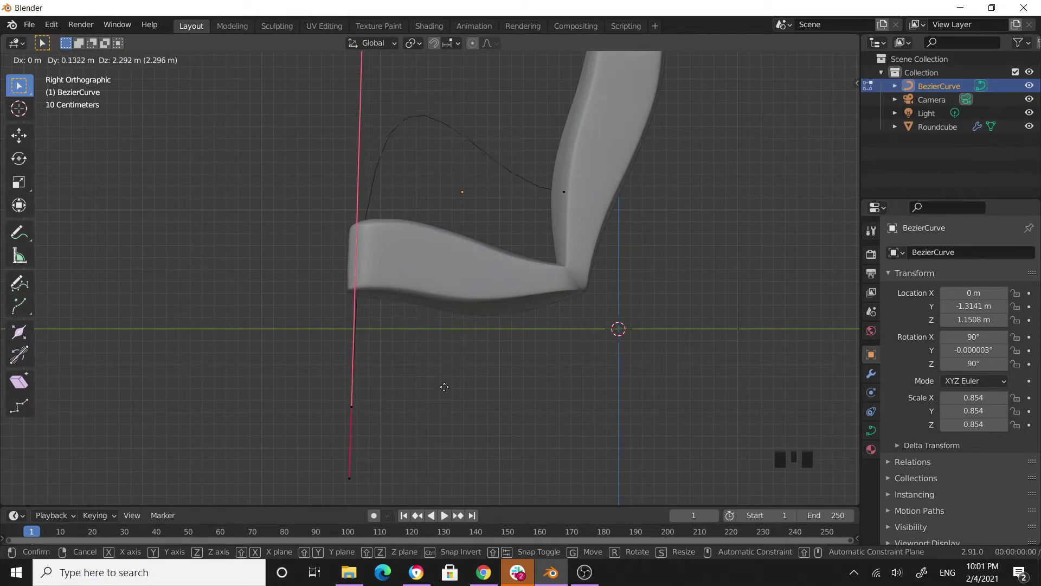
left_click(437, 245)
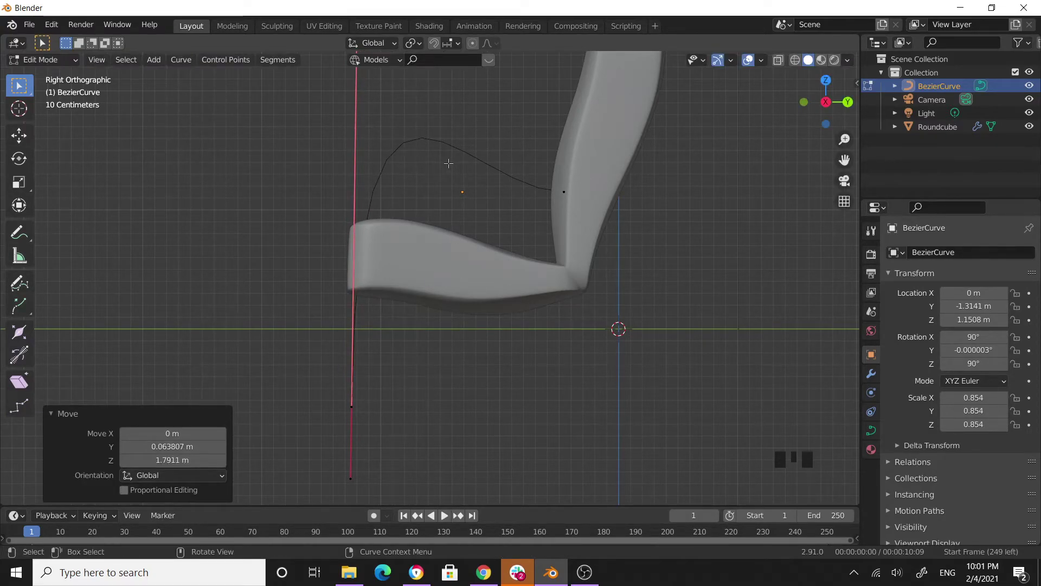
key("g")
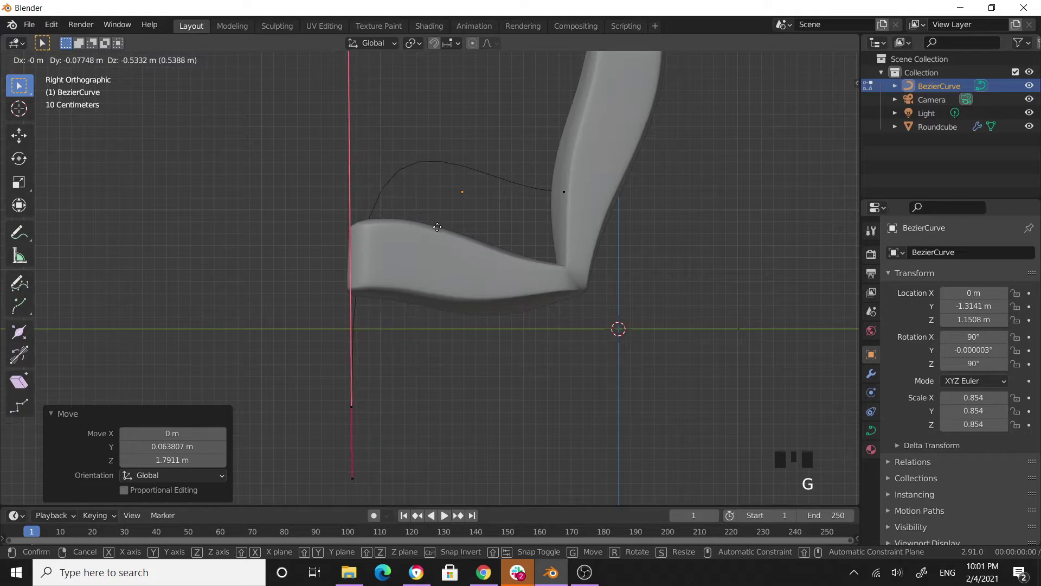
left_click(439, 232)
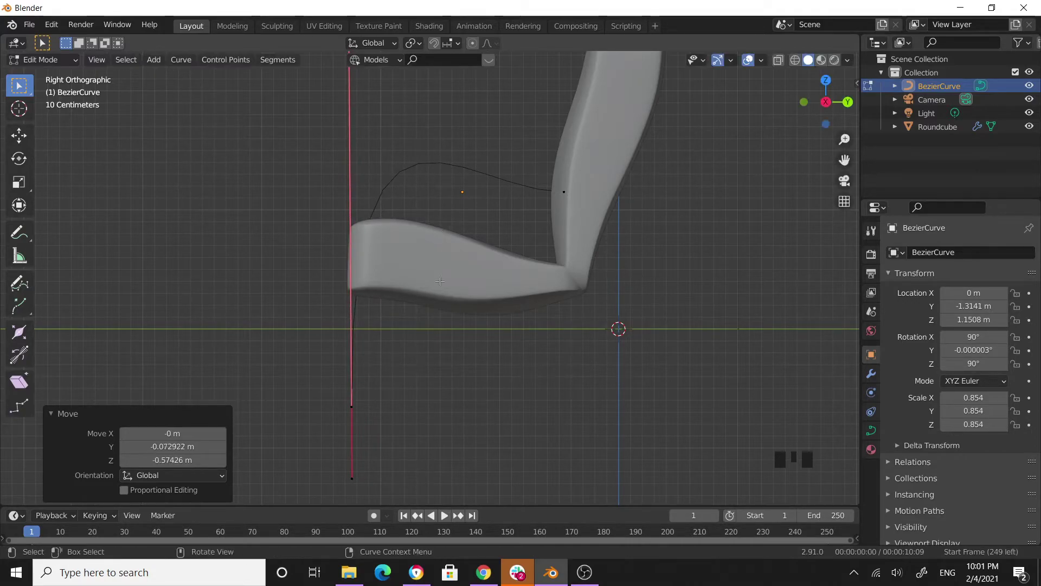
Move the front control point with its handles about -0.12 m along Y and -0.16 m along Z, and rotate it about -7.3°
left_click(350, 384)
left_click(336, 381)
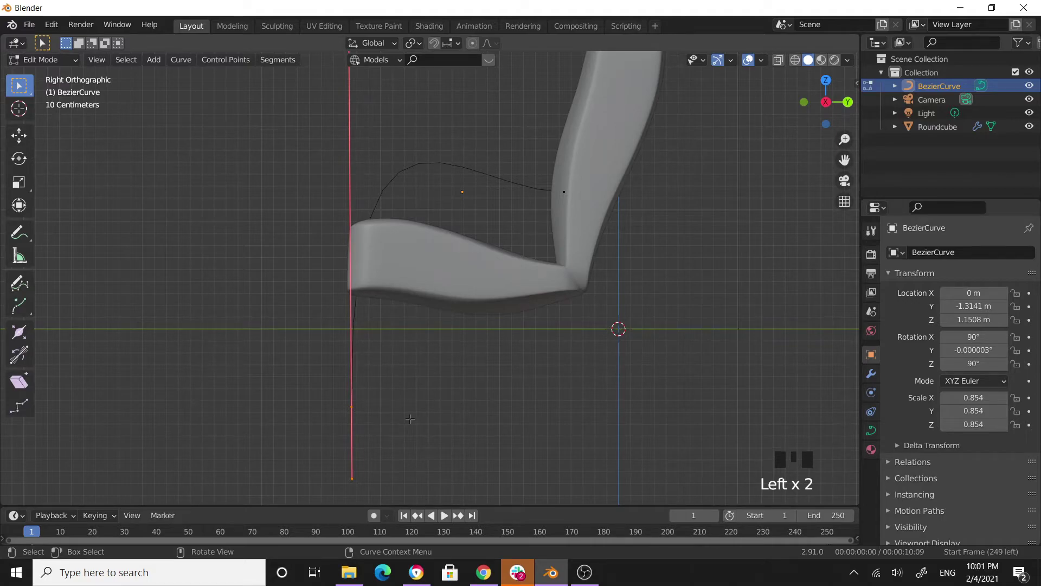
key("g")
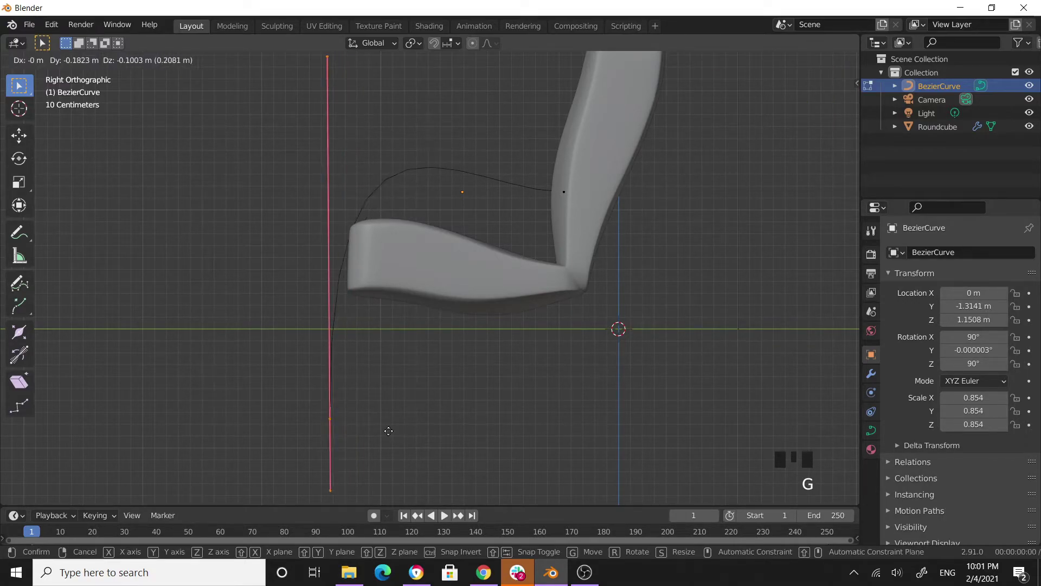
left_click(367, 448)
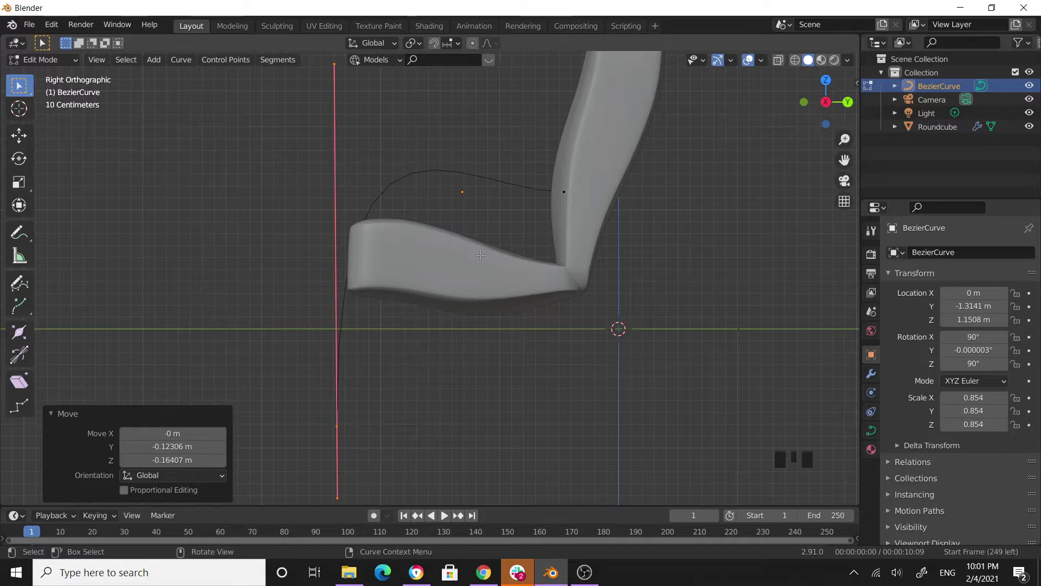
key("r")
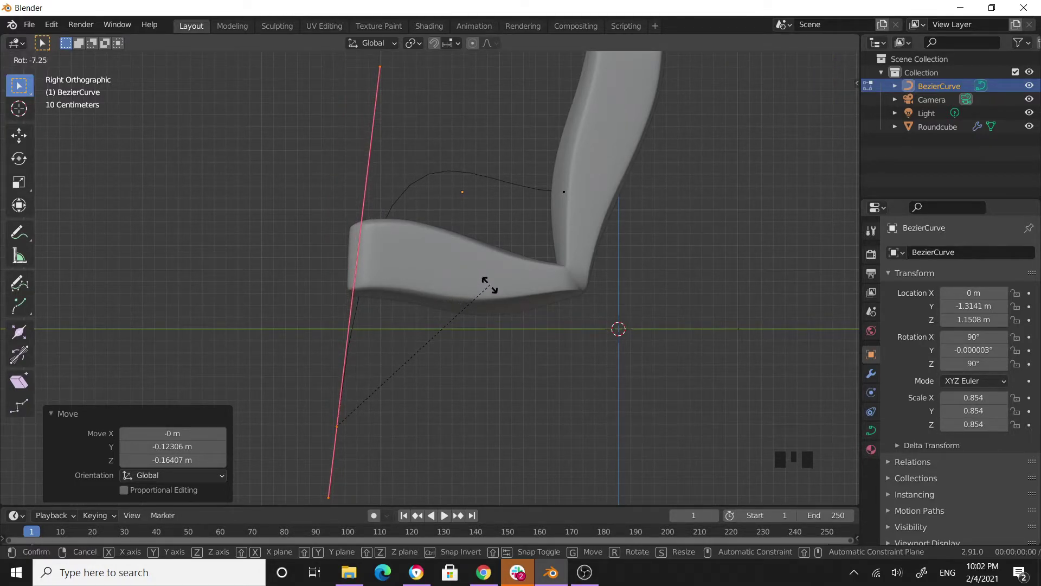
left_click(490, 283)
Leave curve editing and move the whole curve about 0.82 m along X and -0.07 m along Y towards the seat's side edge
scroll(489, 304, "down", 2)
left_click(469, 347)
middle_click_drag(469, 347, 514, 360)
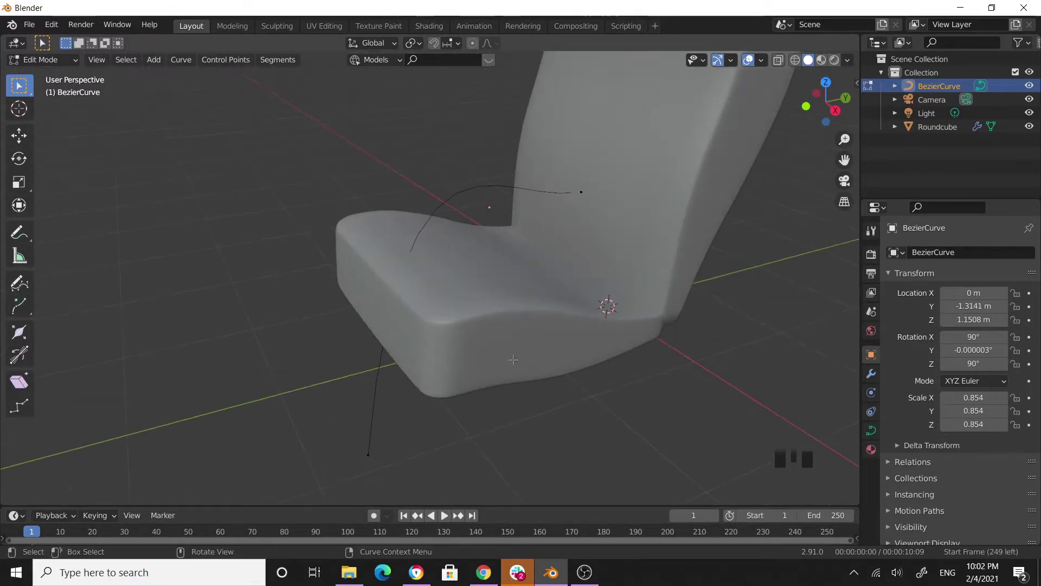
key("KP_7")
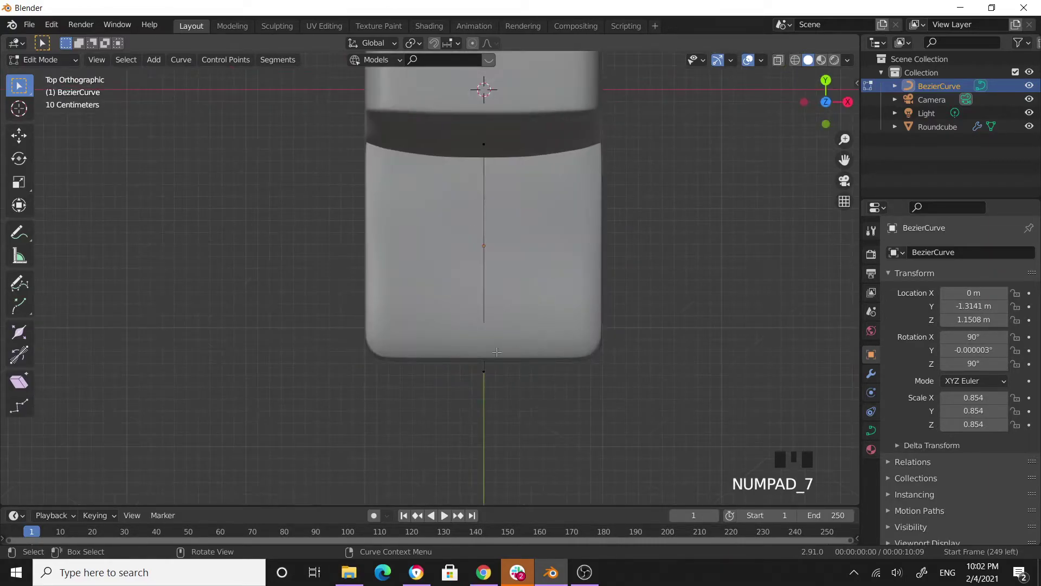
scroll(486, 337, "down", 4)
left_click(457, 261)
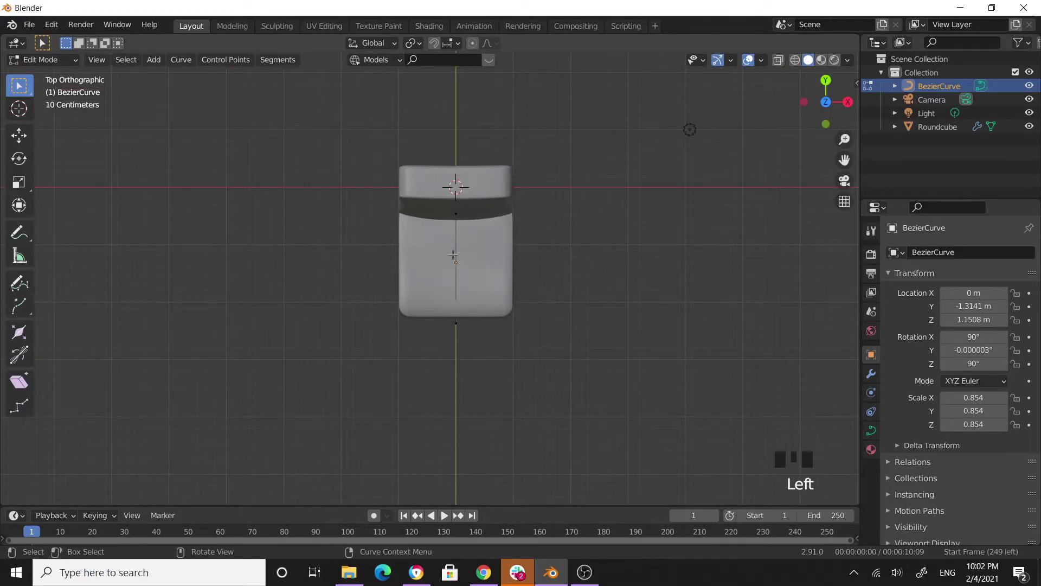
left_click(527, 287)
key("Tab")
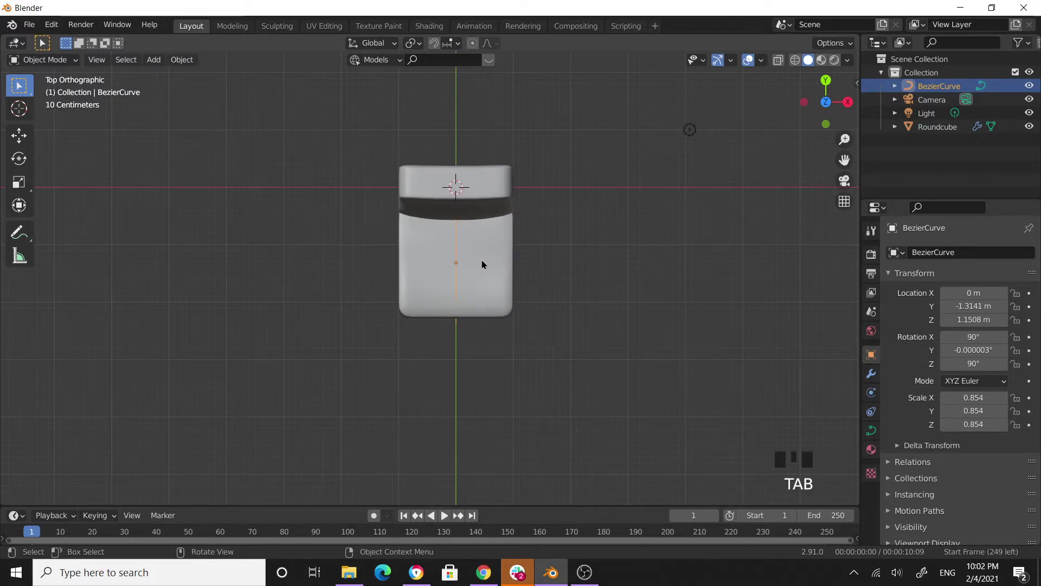
key("g")
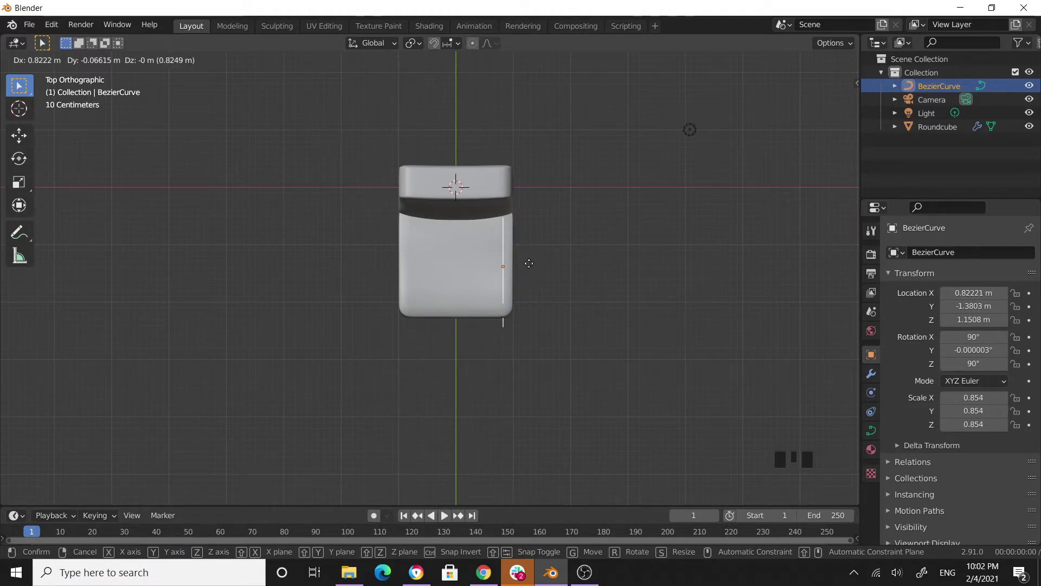
left_click(530, 263)
Add a second Bezier curve at the world origin and rotate it 90° about the Z axis
middle_click_drag(608, 355, 470, 247)
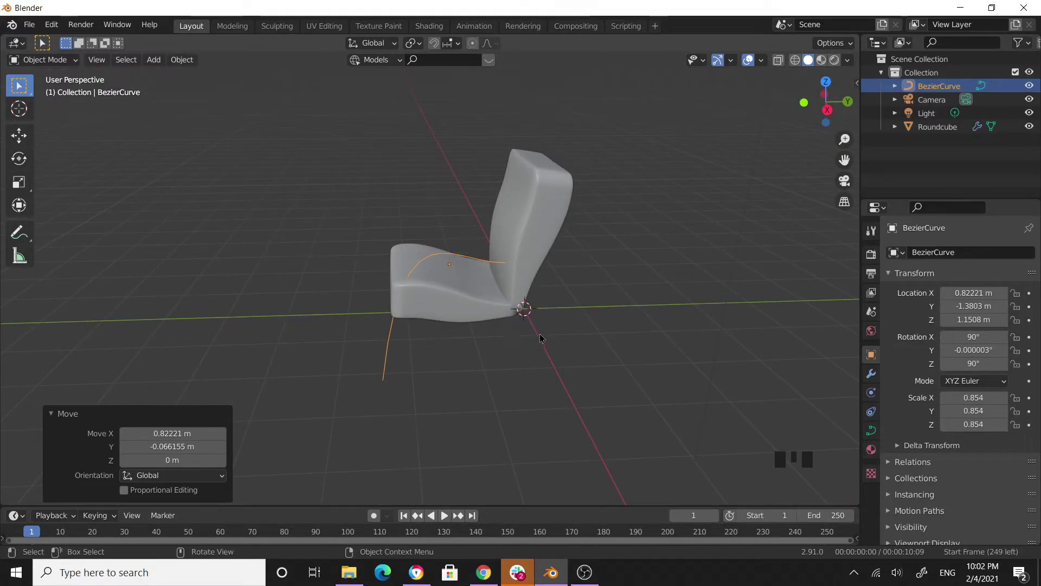
key("KP_3")
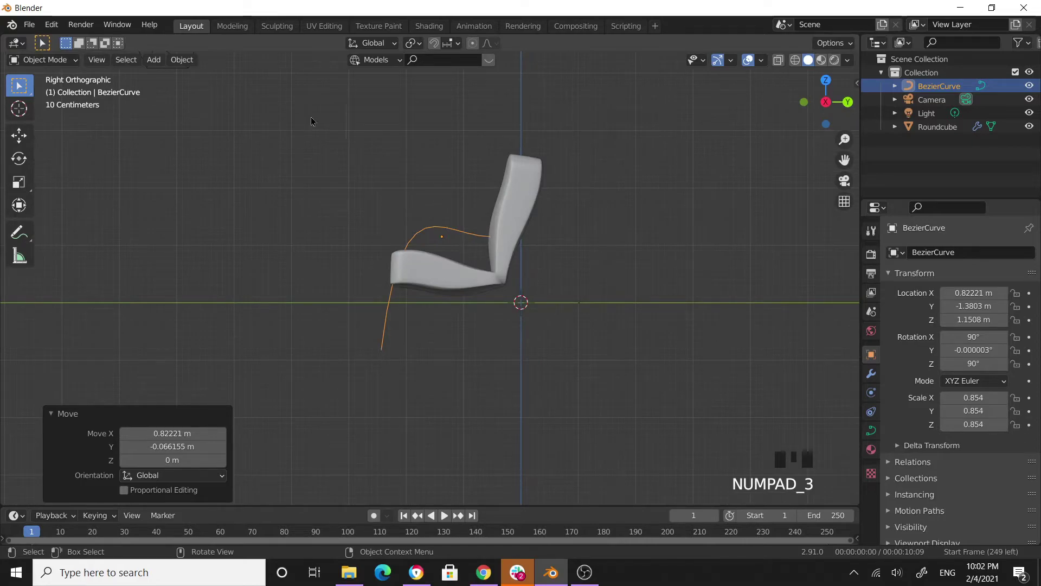
left_click(154, 60)
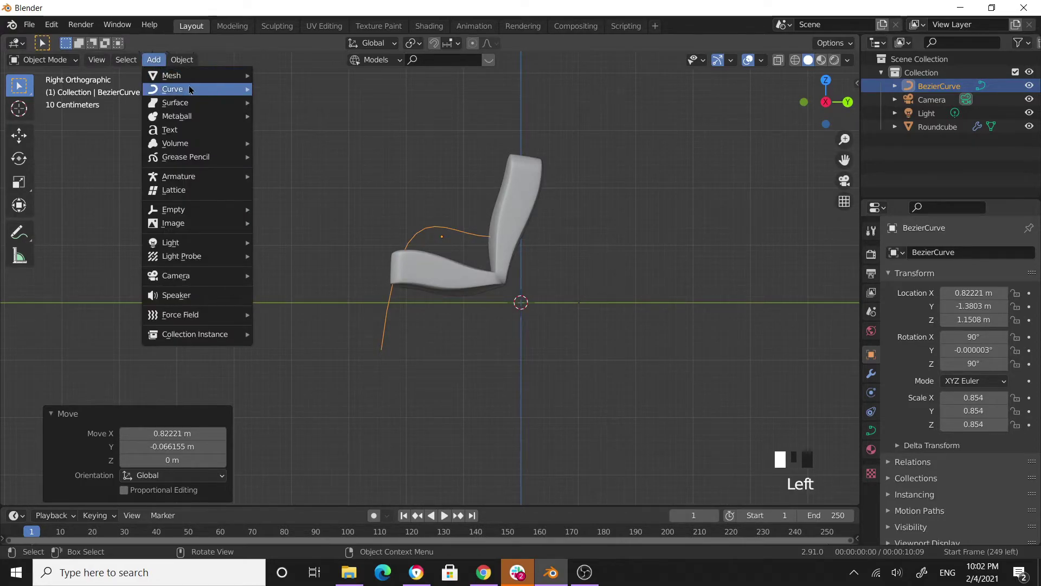
mouse_move(197, 93)
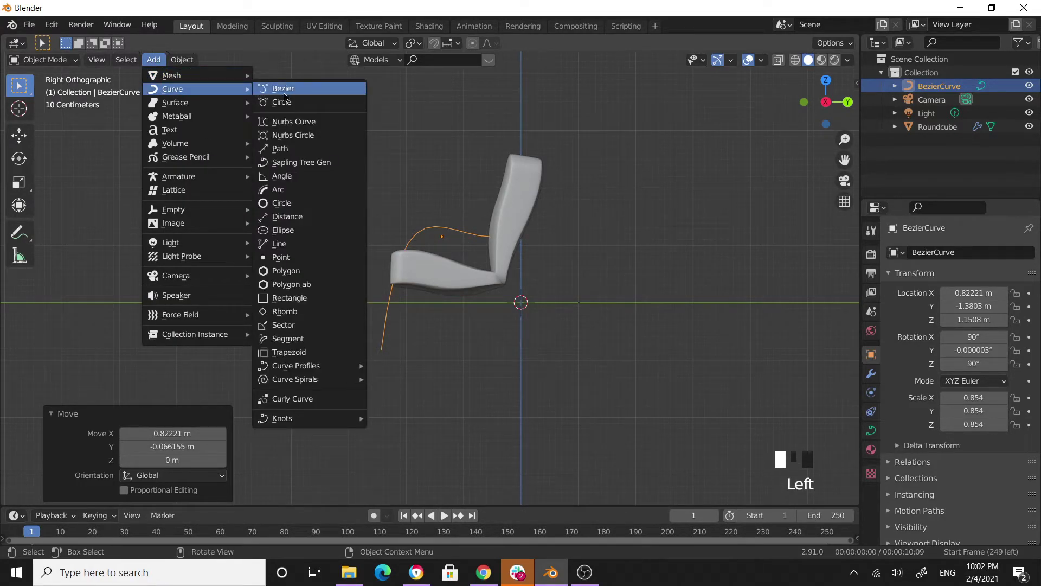
left_click(283, 89)
middle_click_drag(533, 333, 494, 376)
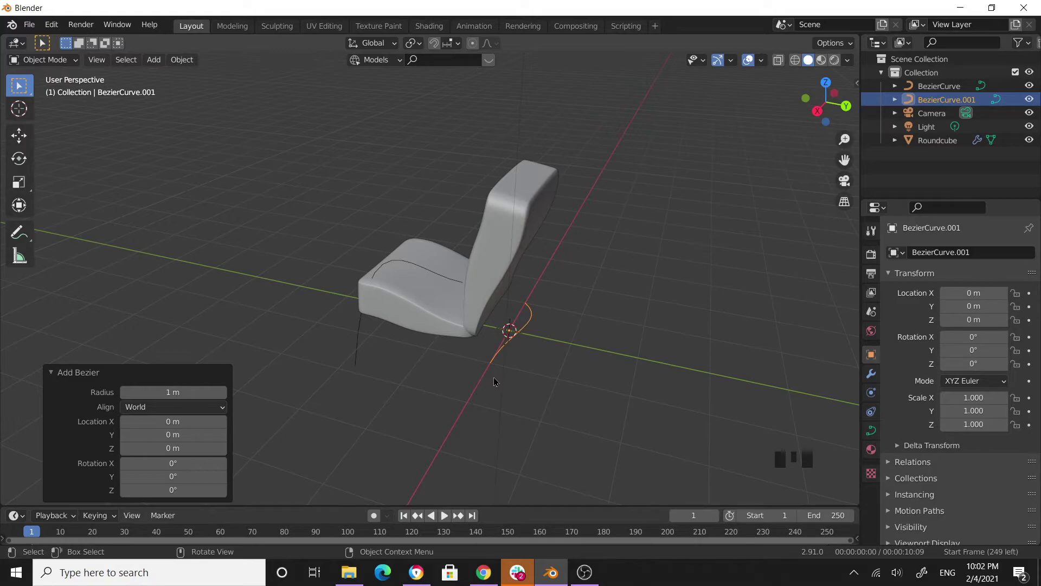
key("r")
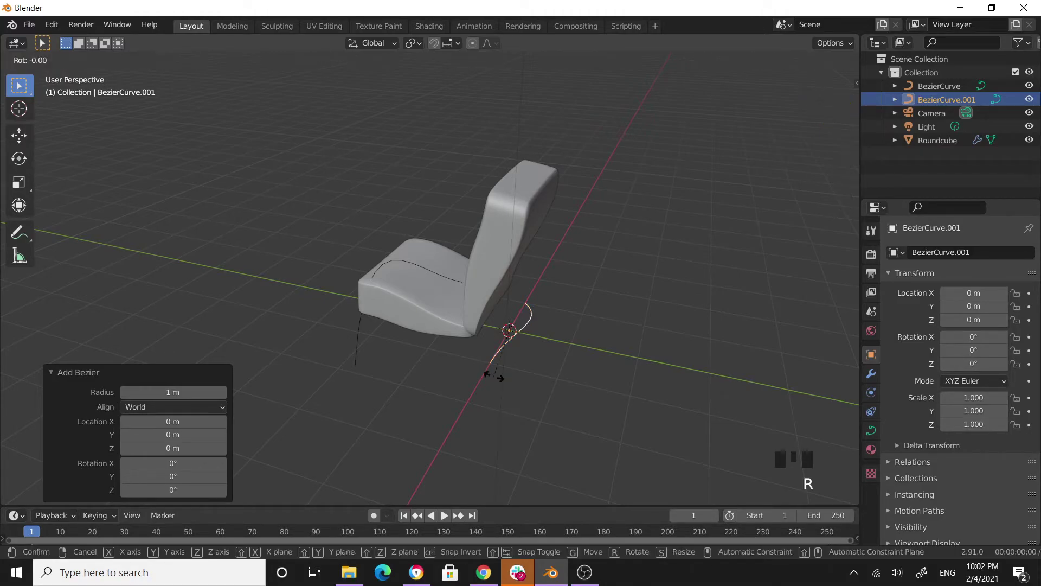
type("z90")
key("Return")
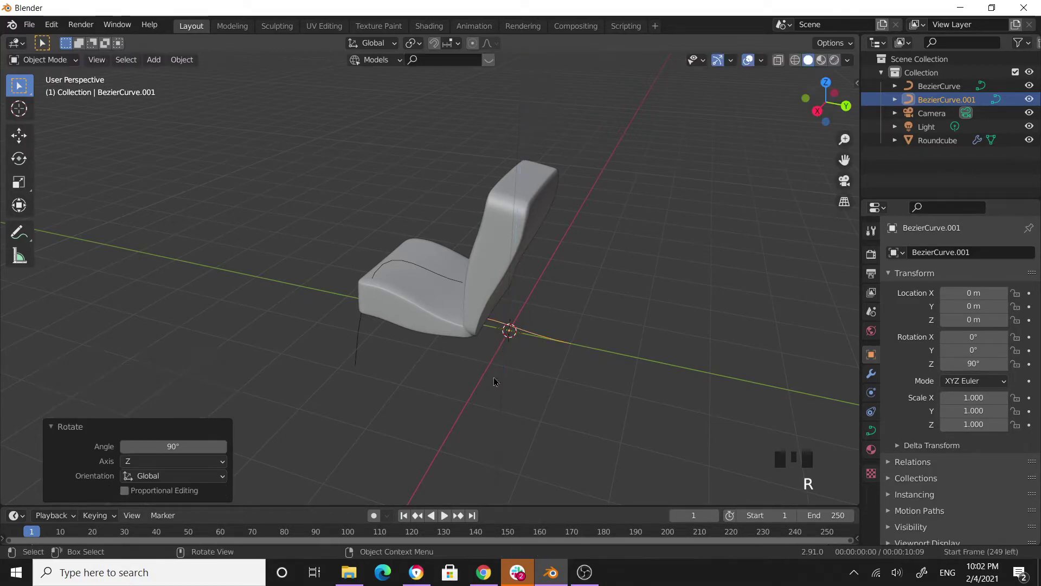
left_click(498, 382)
Stand the second Bezier curve upright by rotating it 90° about the Y axis
middle_click_drag(530, 360, 551, 327)
scroll(498, 381, "up", 3)
scroll(503, 344, "down", 1)
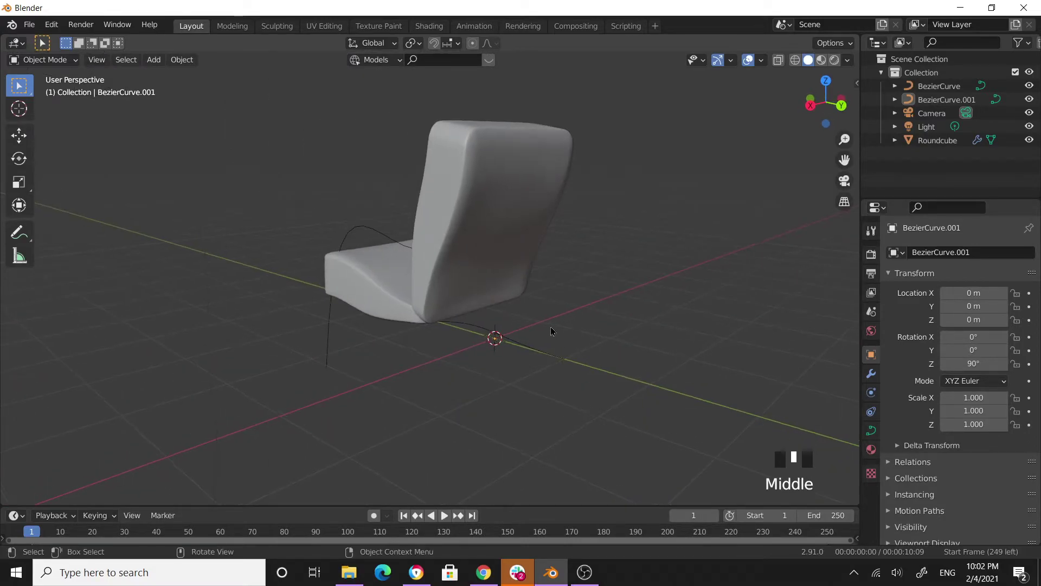
left_click(524, 324)
left_click_drag(523, 324, 567, 390)
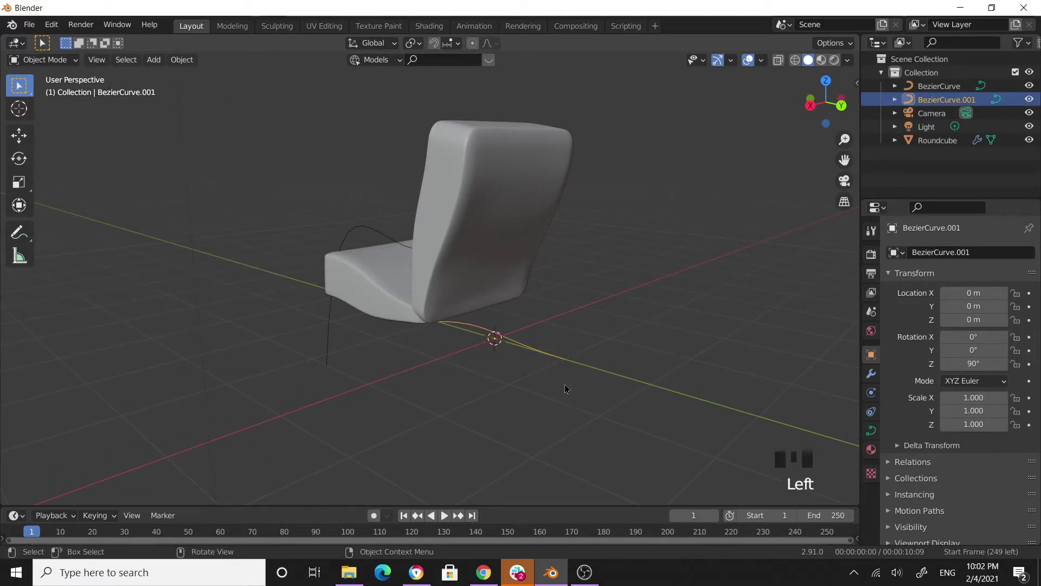
type("r")
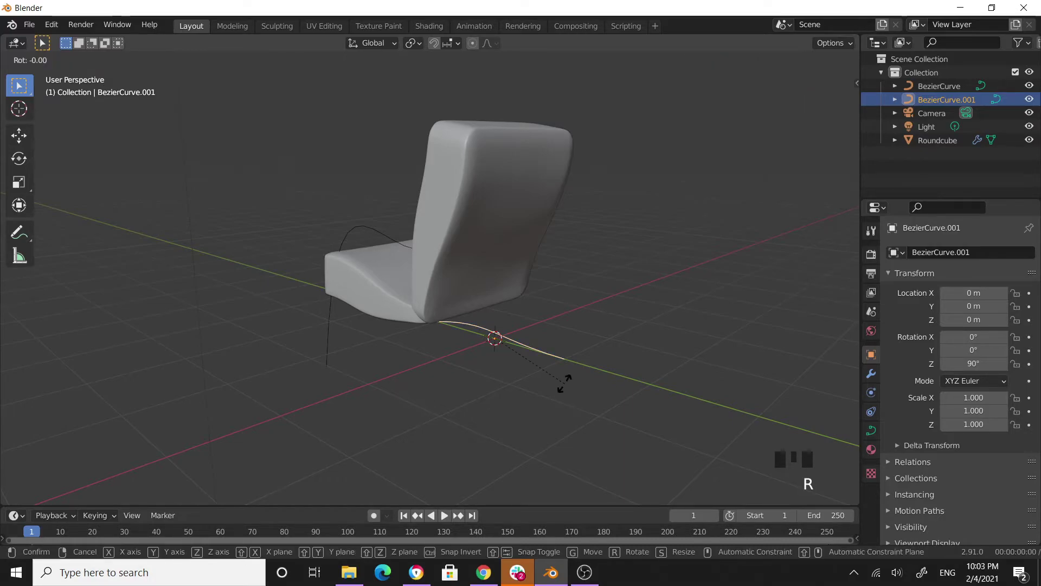
type("y90")
key("Return")
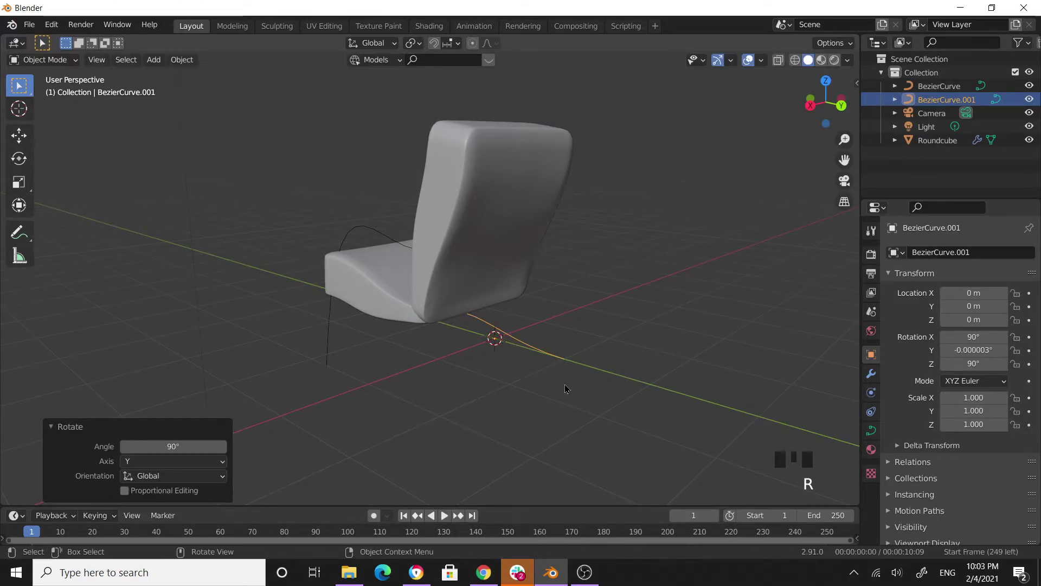
left_click(565, 388)
In the right side view, select the second curve together with the light and rotate them about -13.4°
middle_click_drag(518, 381, 585, 354)
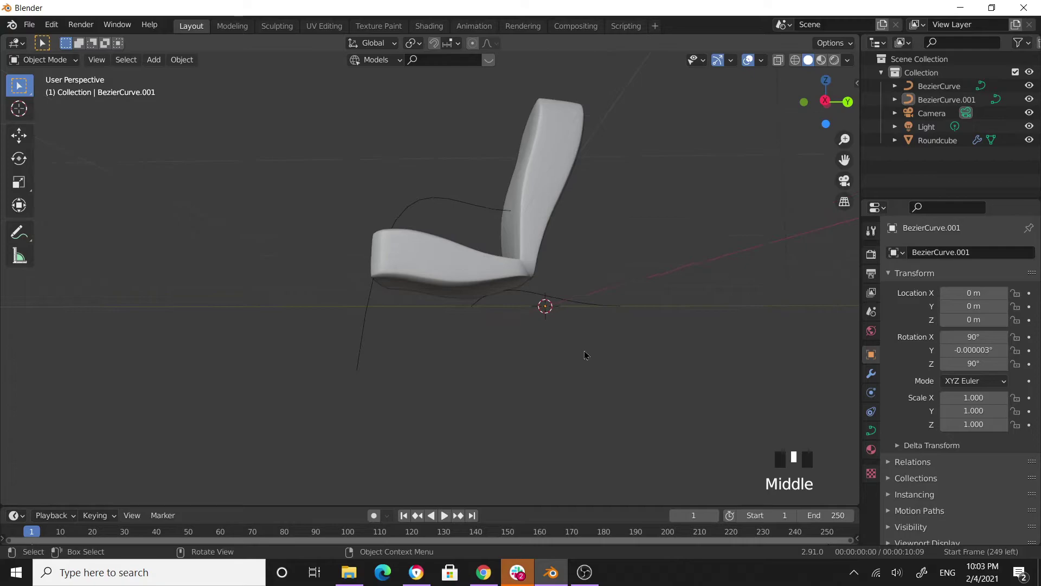
key("KP_3")
left_click_drag(556, 266, 647, 390)
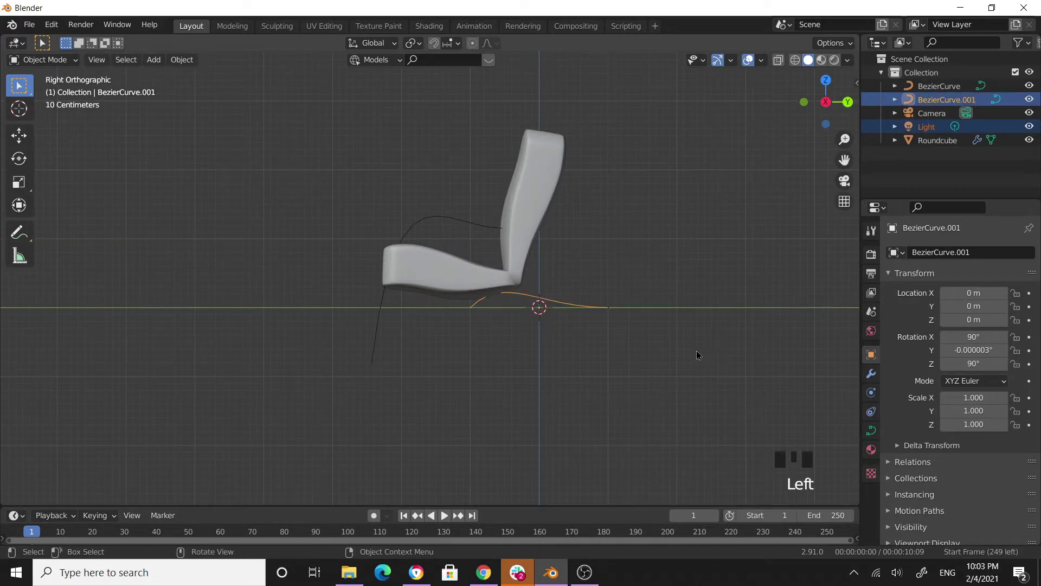
key("r")
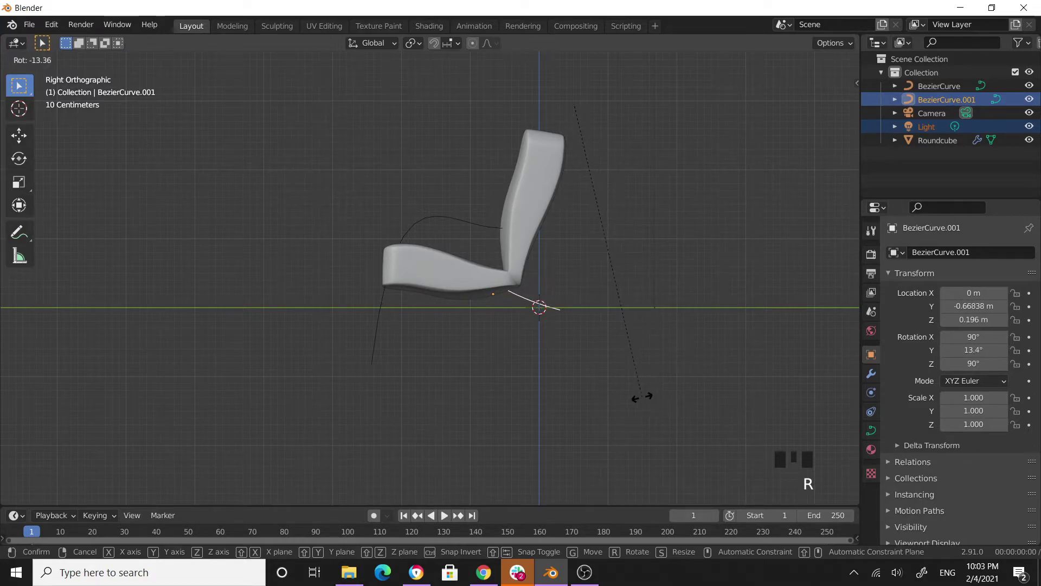
left_click(642, 398)
Rotate all control points of the second curve by -41° and move them about 0.06 m along Y and -0.175 m along Z
key("Tab")
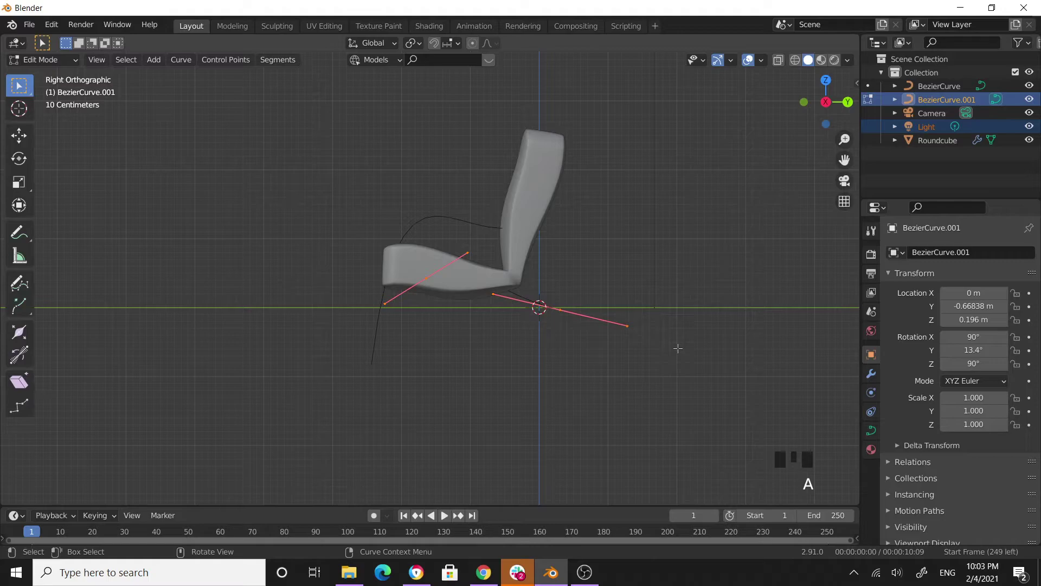
key("r")
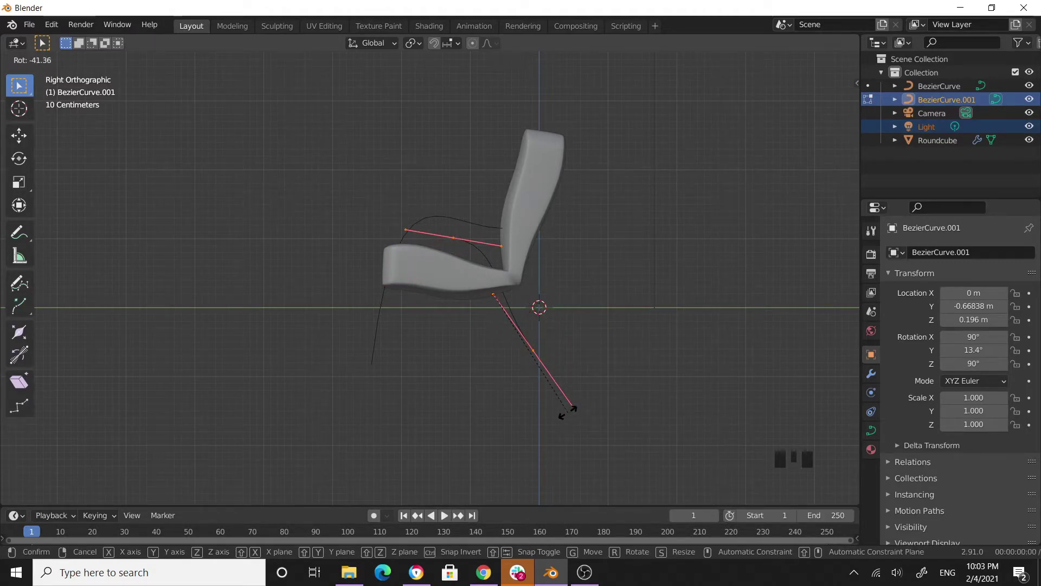
left_click(568, 411)
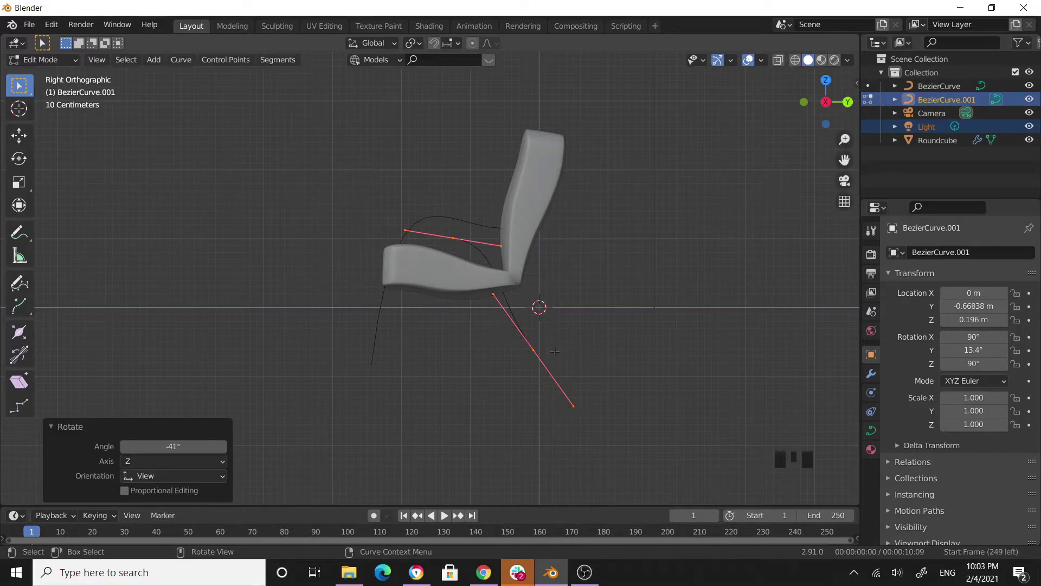
scroll(554, 352, "up", 2)
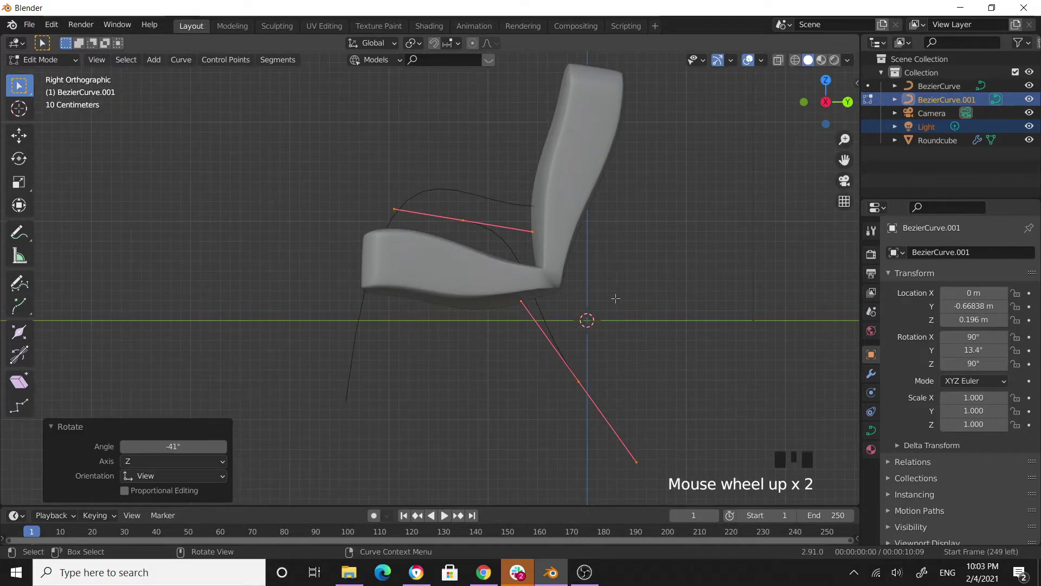
key("g")
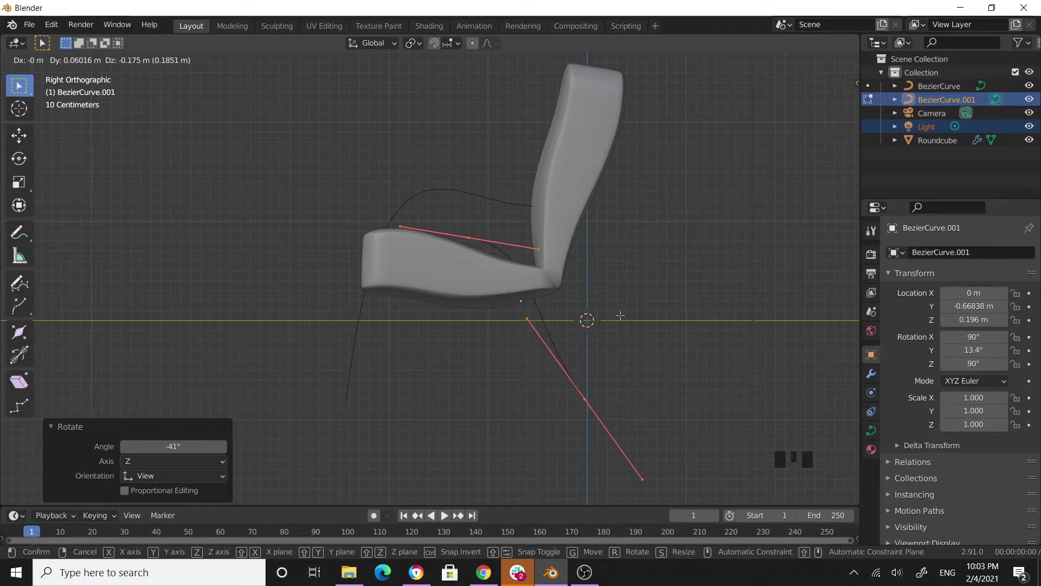
left_click(621, 315)
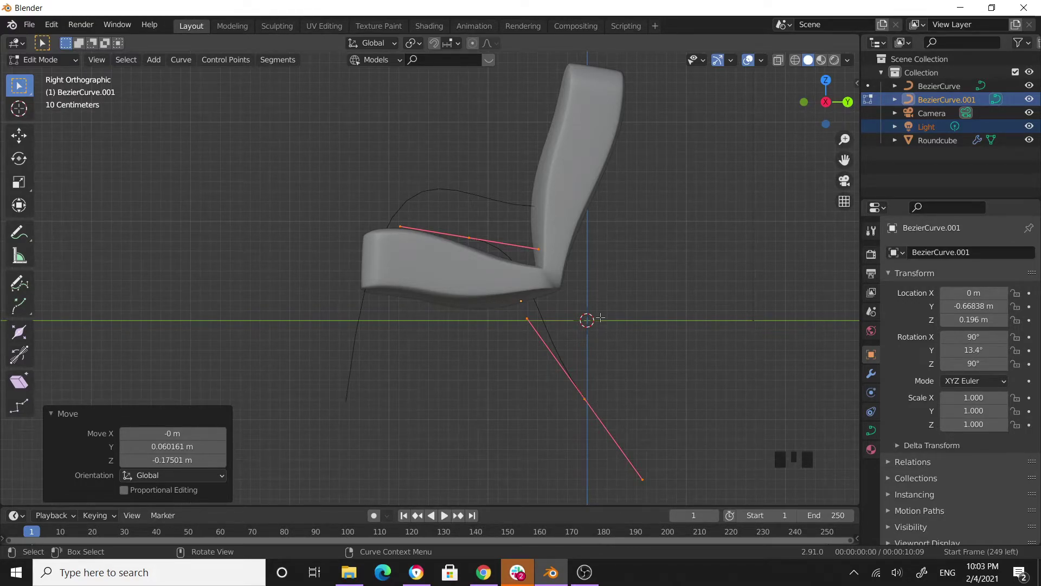
Move the second curve's upper control point about 0.26 m along Y and -0.48 m along Z to the seat's rear underside
left_click_drag(419, 214, 514, 258)
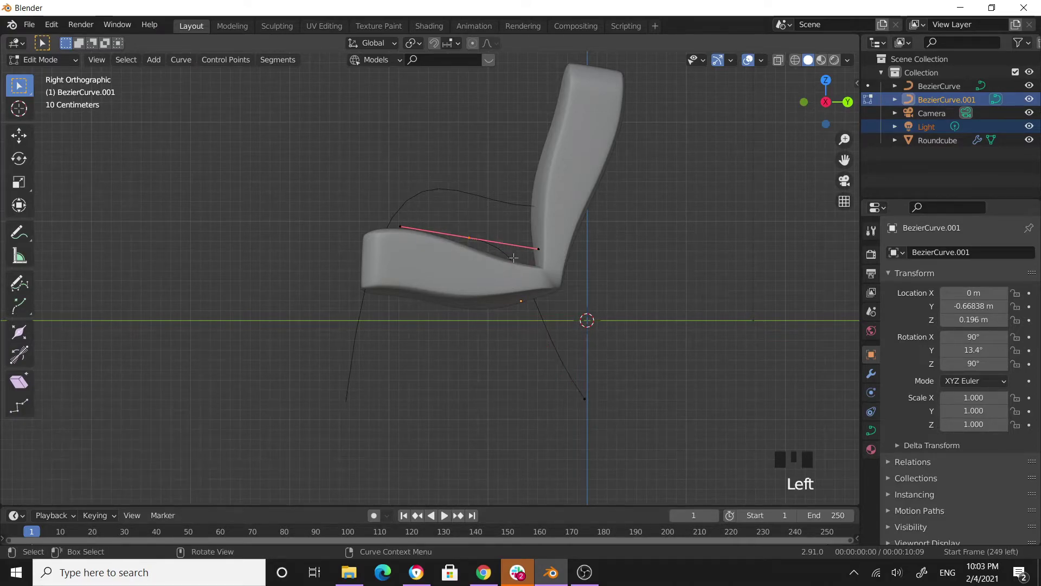
key("g")
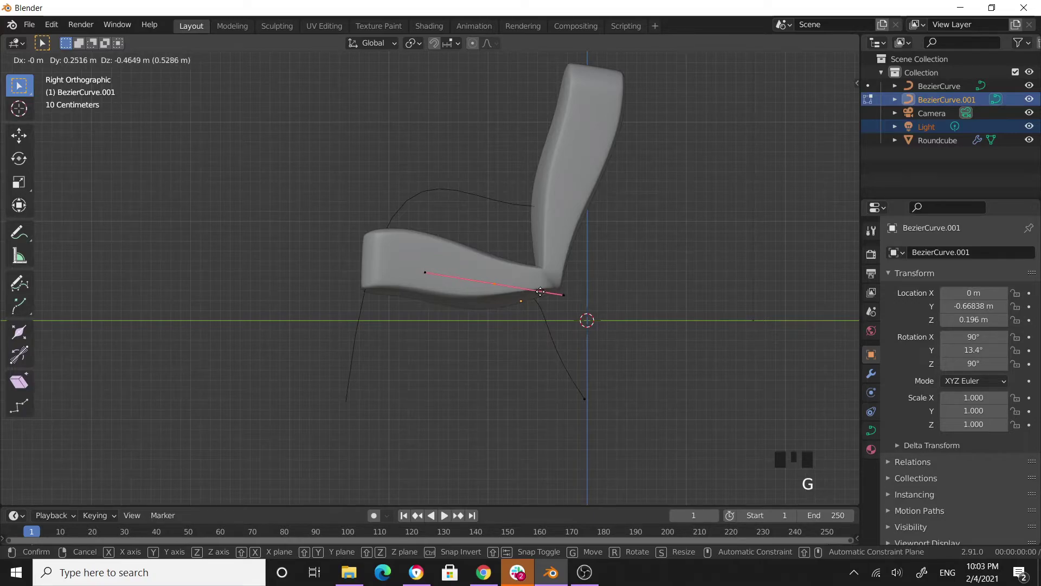
left_click(542, 293)
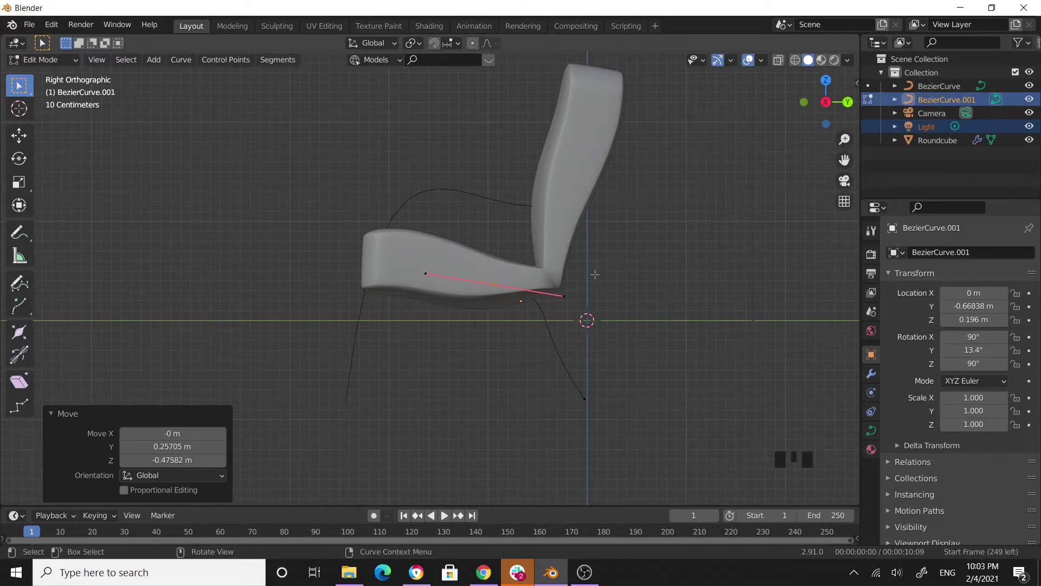
In the top view, move all points of the rear leg curve about 0.80 m along X, in line with the armrest curve
key("KP_7")
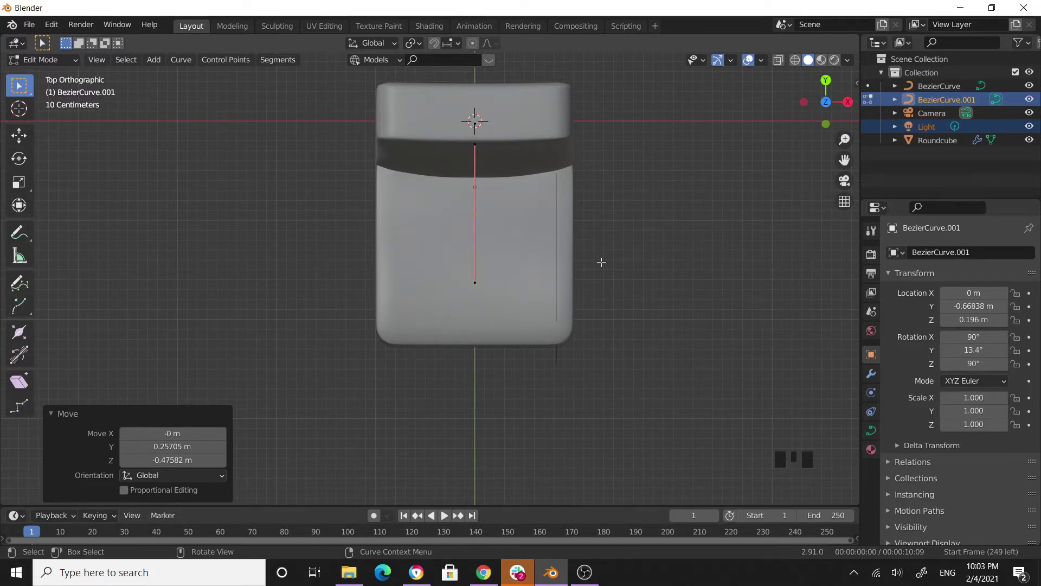
key("a")
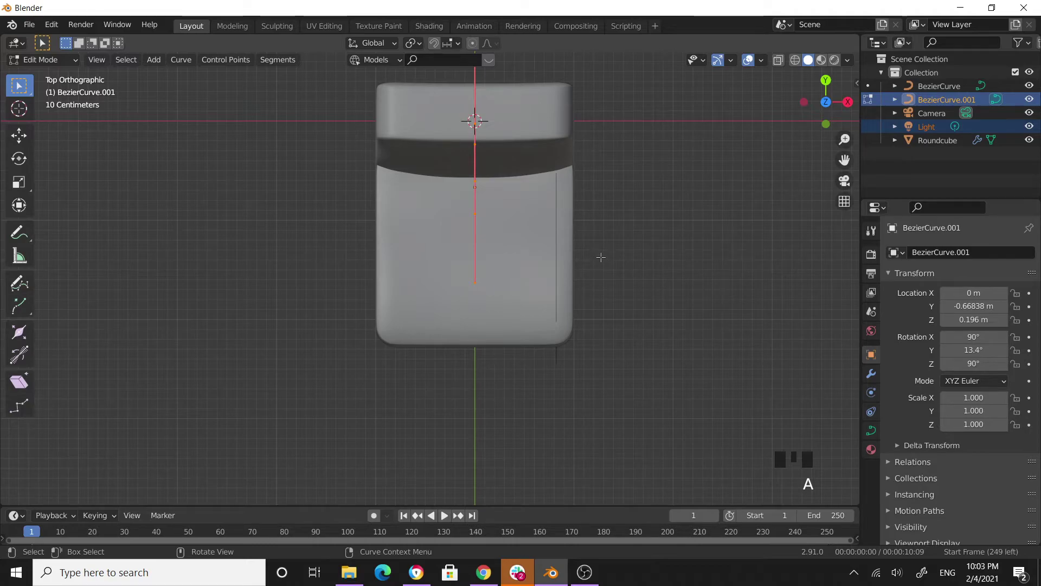
key("g")
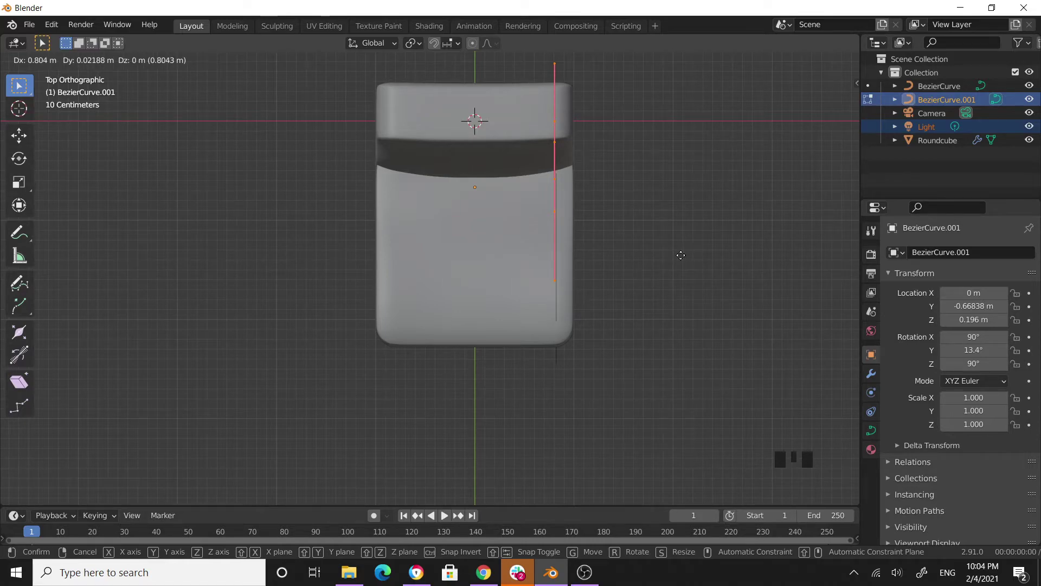
left_click(681, 255)
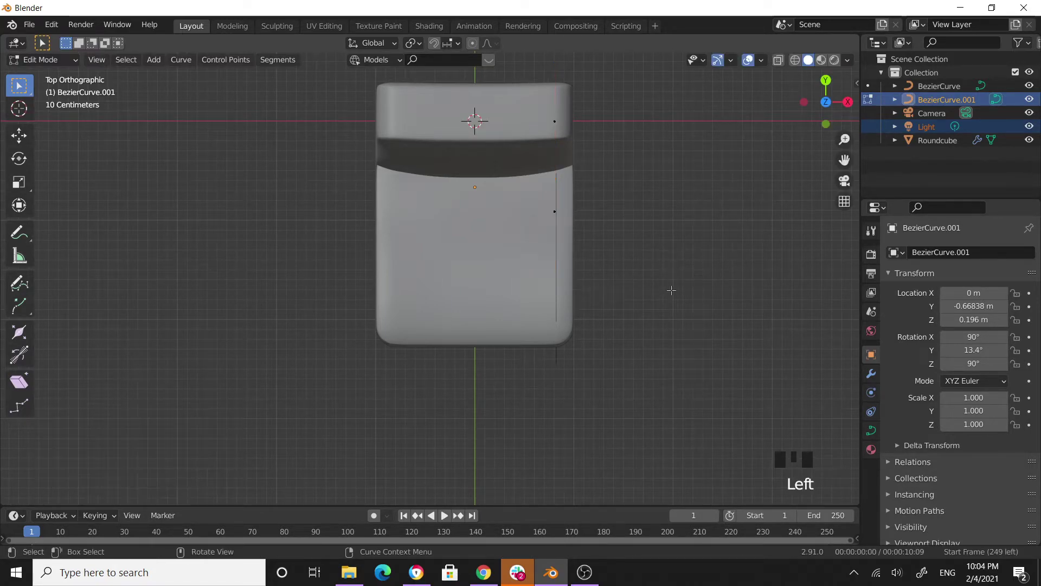
middle_click_drag(672, 268, 545, 180)
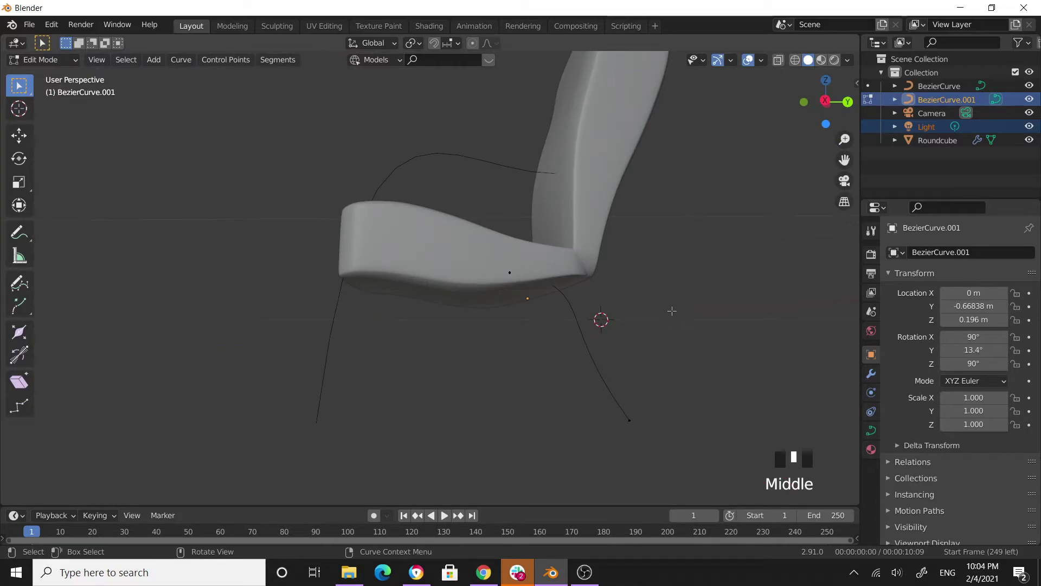
middle_click_drag(672, 311, 668, 350)
scroll(663, 332, "down", 2)
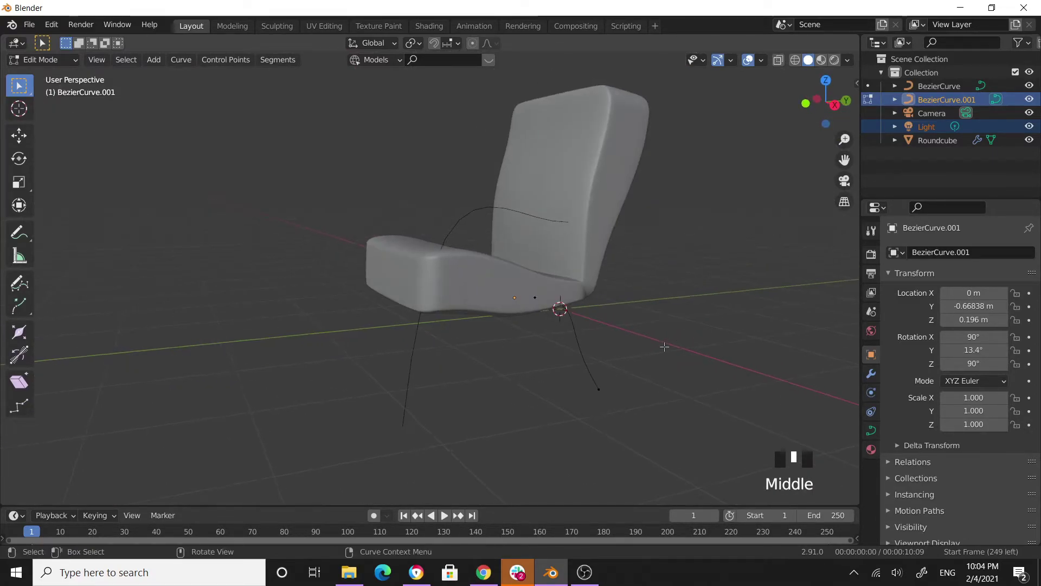
Leave curve editing, select only the rear leg curve and convert it to a mesh
left_click(417, 360)
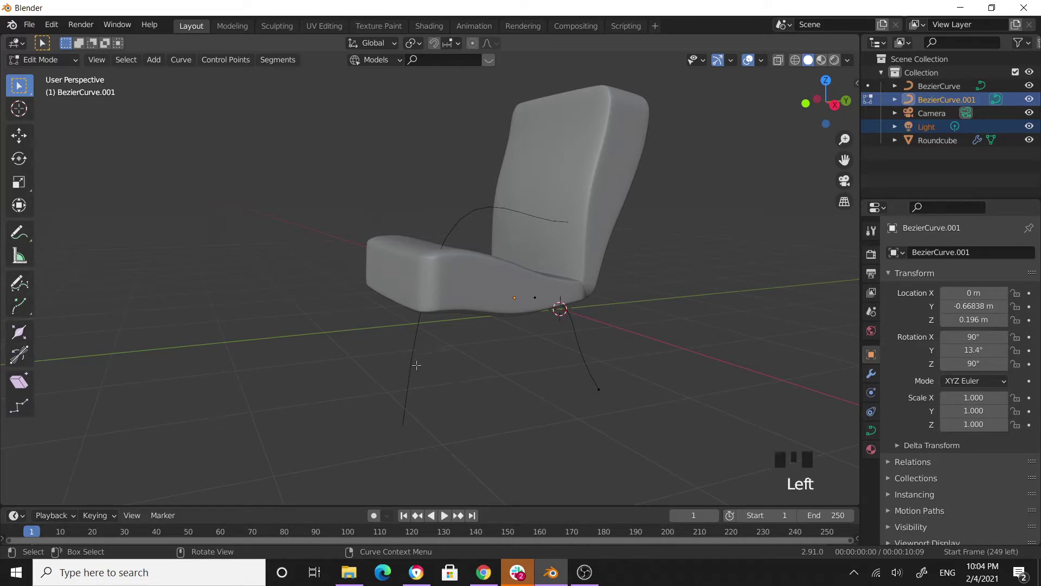
key("Tab")
mouse_move(588, 386)
middle_mouse_down()
mouse_move(559, 384)
mouse_move(579, 365)
mouse_move(474, 374)
mouse_move(597, 385)
middle_mouse_up()
left_click(541, 366)
middle_click_drag(397, 274, 435, 303)
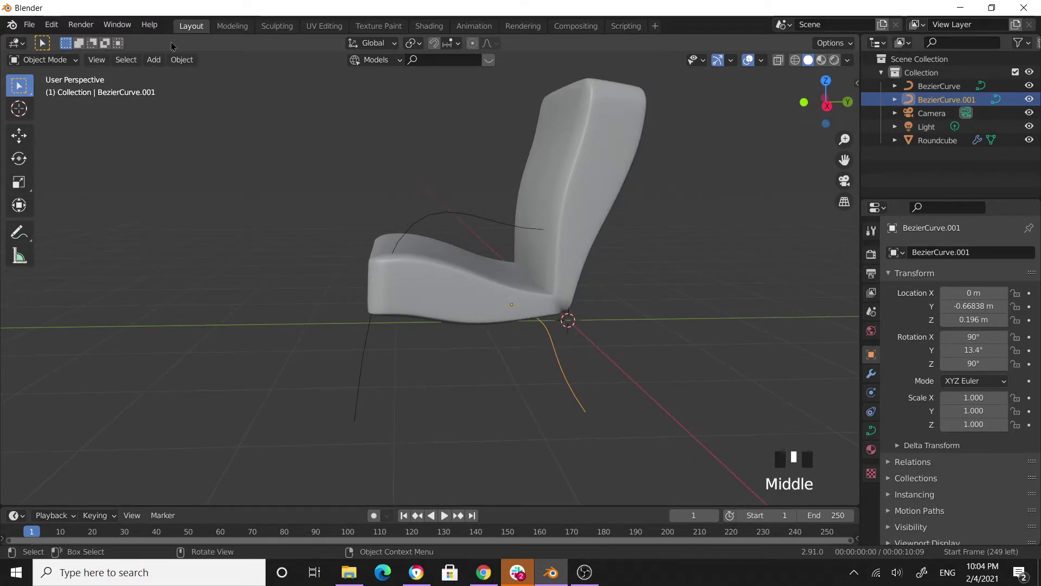
left_click(182, 60)
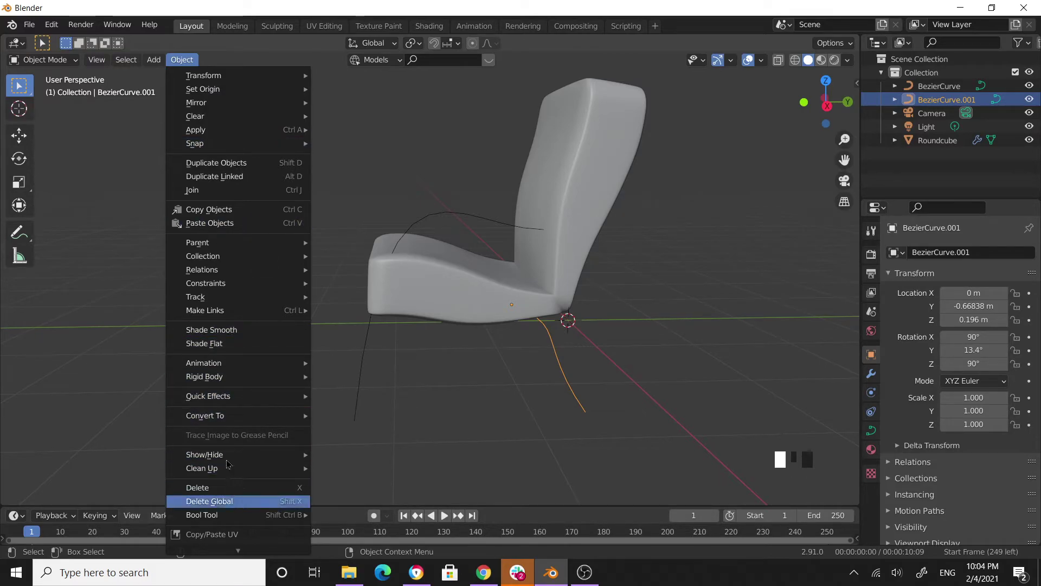
mouse_move(239, 418)
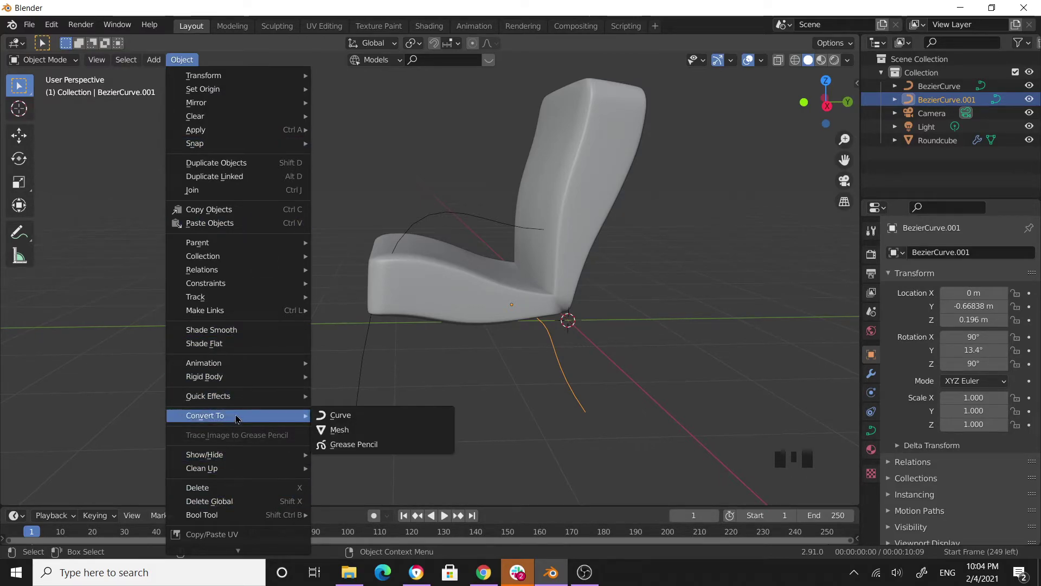
left_click(340, 430)
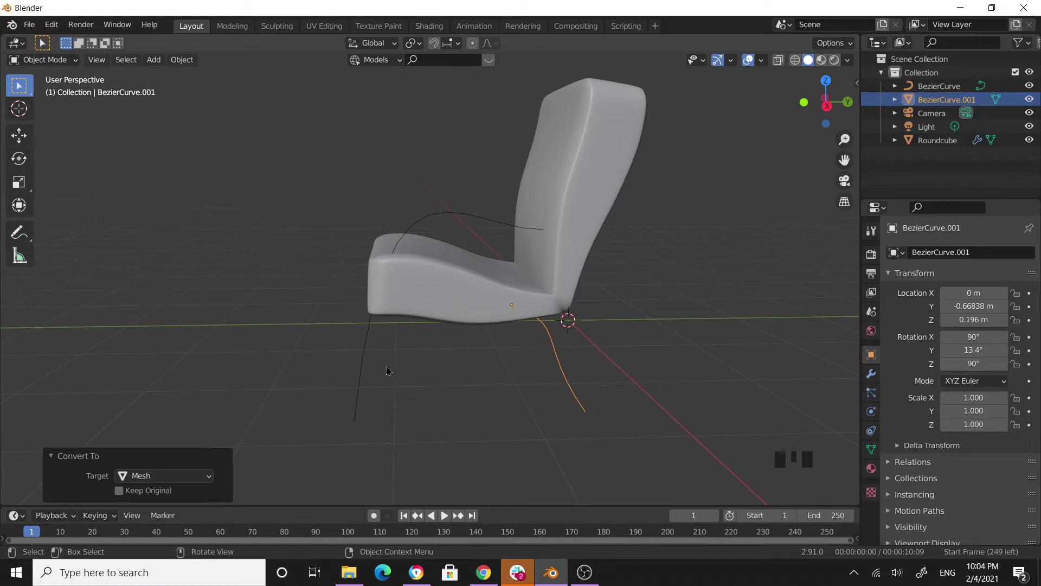
Convert the armrest and front leg curve to a mesh
left_click(363, 378)
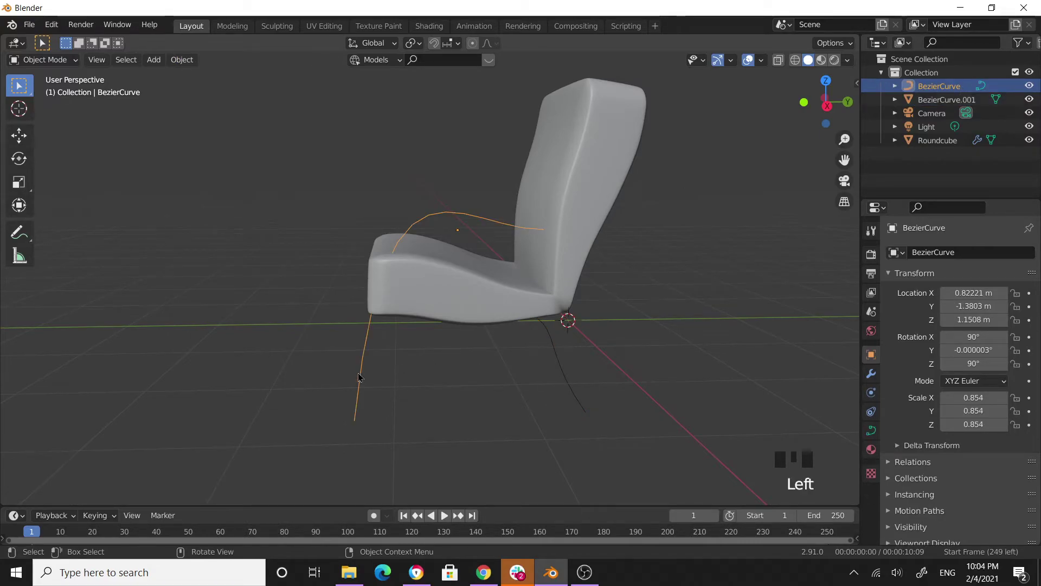
left_click(190, 65)
mouse_move(239, 416)
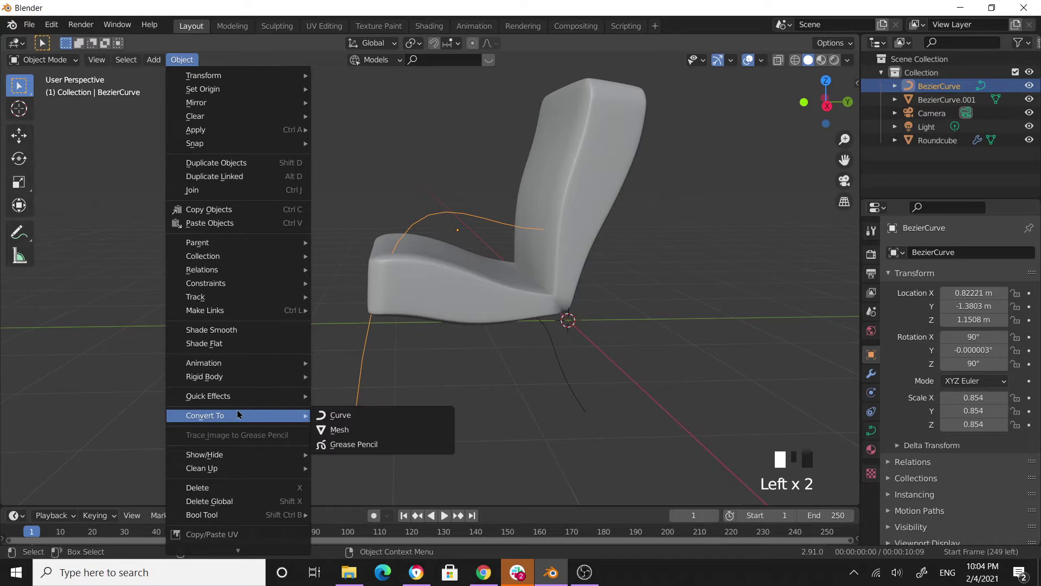
left_click(351, 430)
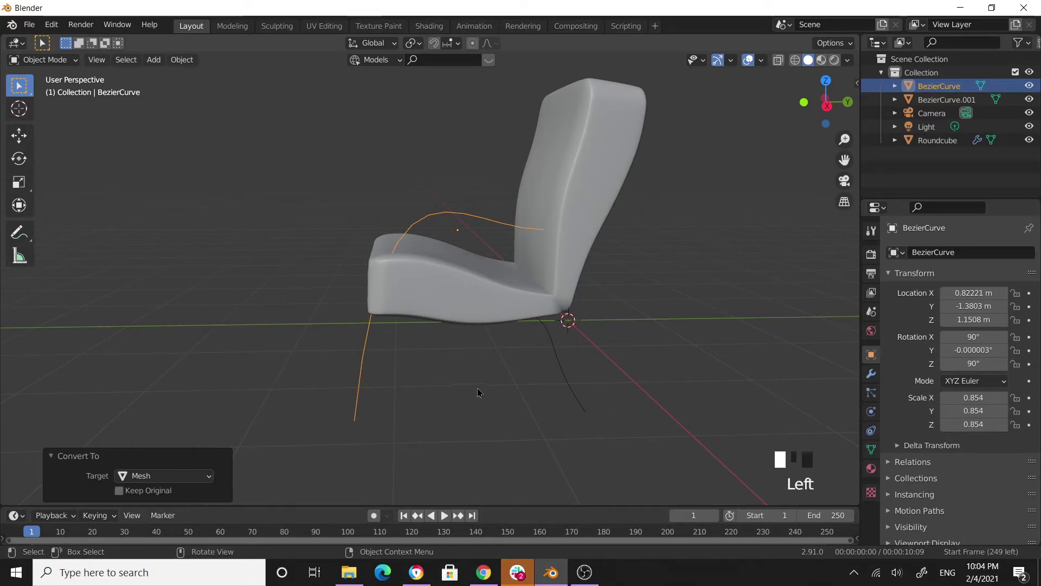
Edit the rear leg mesh in vertex mode and extrude all its vertices along X by about -0.14 m into a strip
left_click(553, 379)
middle_click_drag(554, 379, 544, 390)
left_click(552, 376)
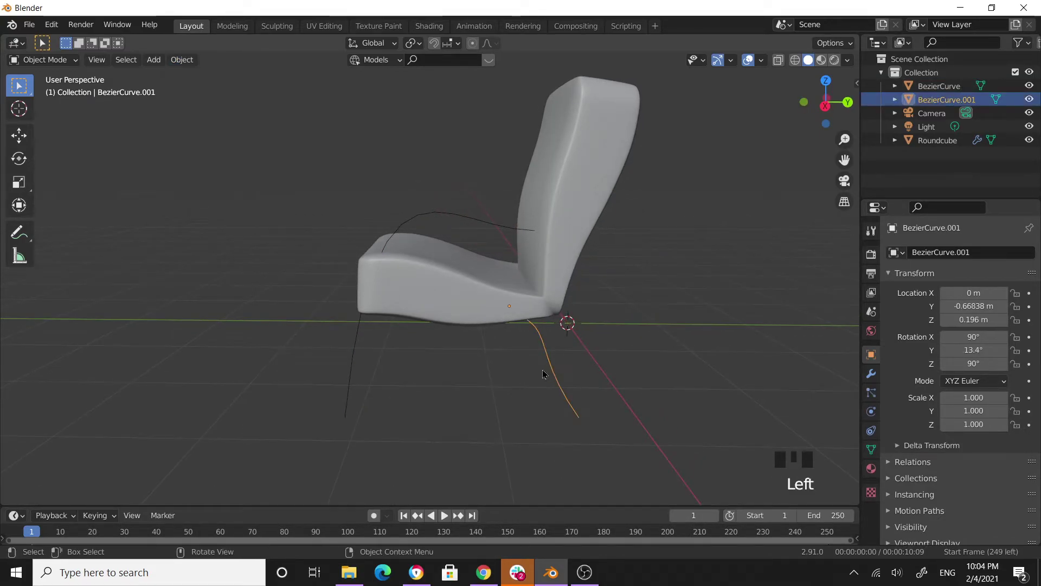
key("Tab")
left_click(553, 376)
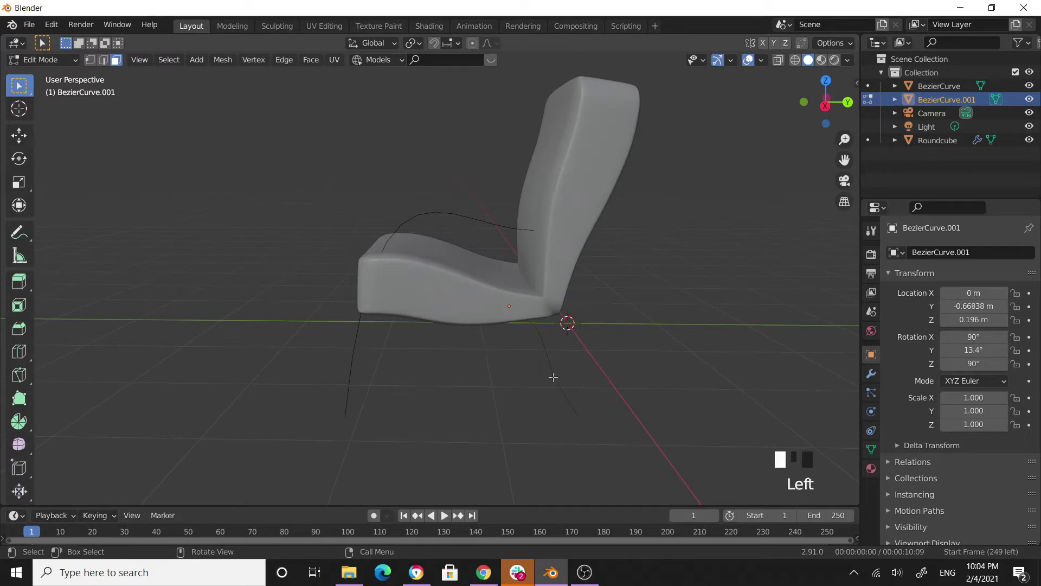
left_click(93, 62)
left_click(586, 379)
middle_click_drag(586, 379, 509, 376)
key("a")
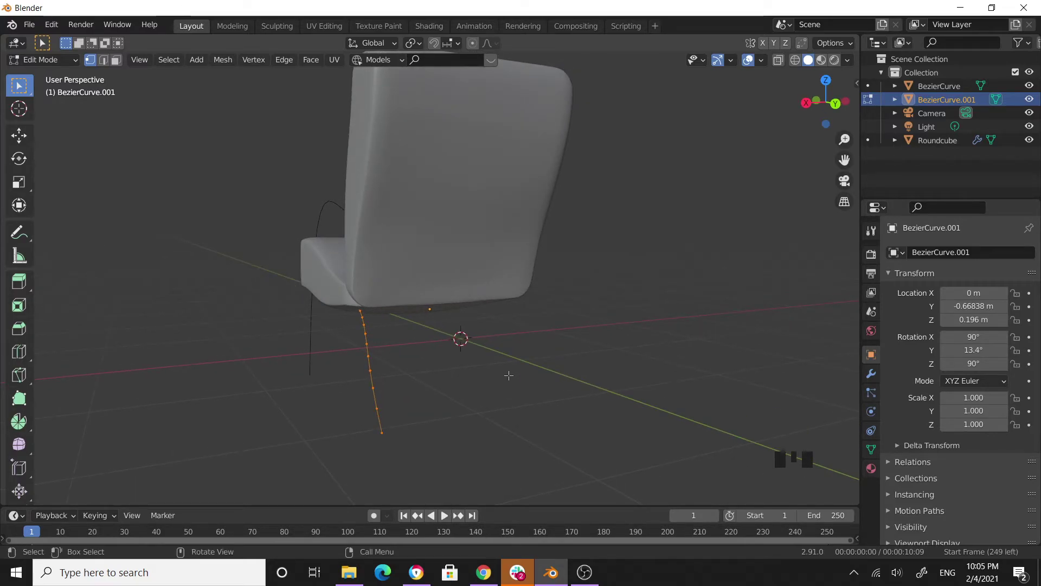
key("e")
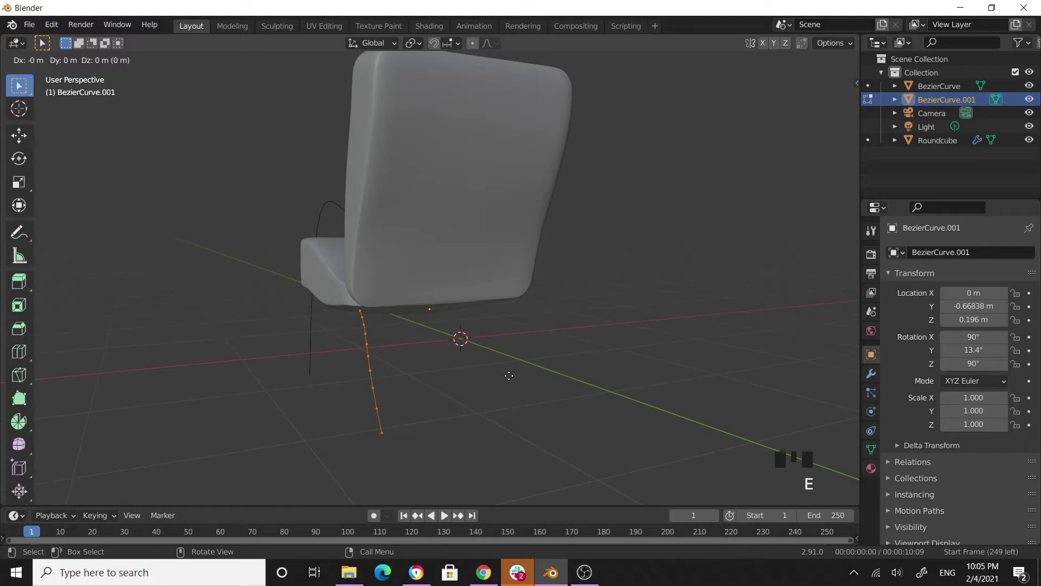
key("x")
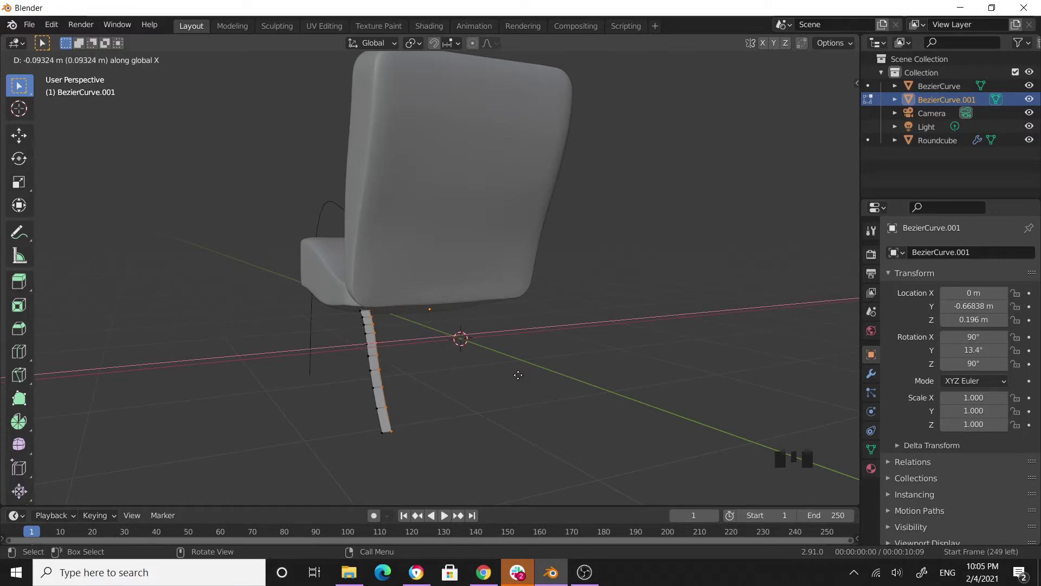
left_click(523, 374)
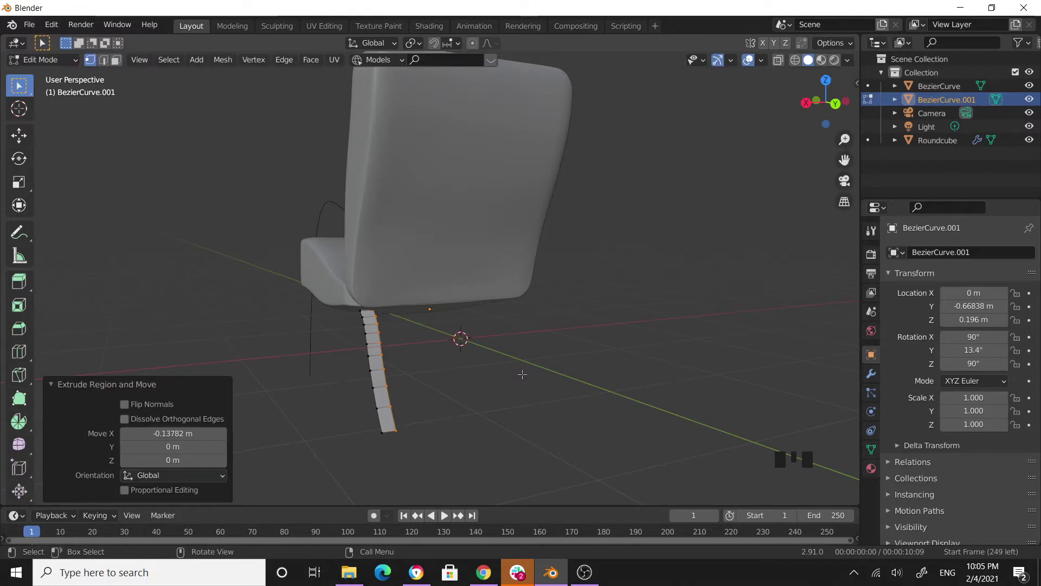
Set the rear leg extrusion's X distance to -0.15 m and return to Object Mode
left_click(172, 433)
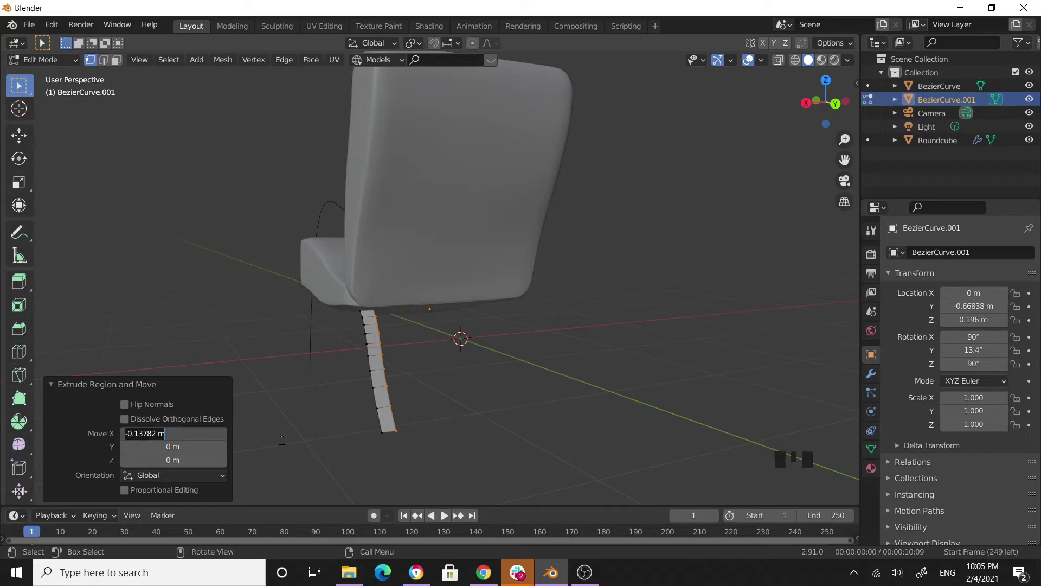
key("BackSpace")
type("-")
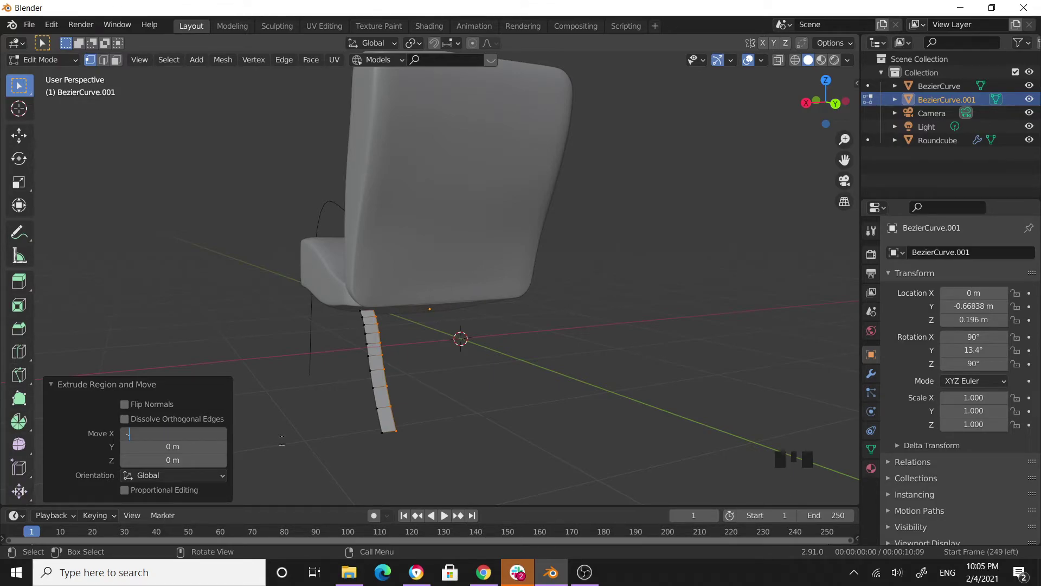
type("0.15")
key("Return")
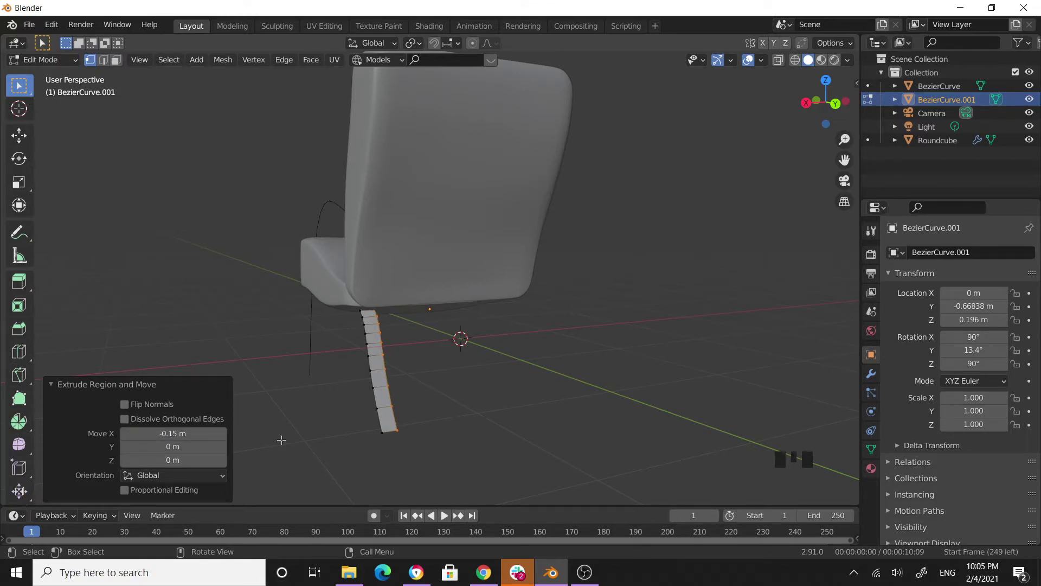
left_click(486, 399)
middle_click_drag(486, 398, 408, 366)
key("Tab")
Edit the armrest and front leg mesh and extrude all its vertices along X by about -0.31 m into a strip
left_click(347, 362)
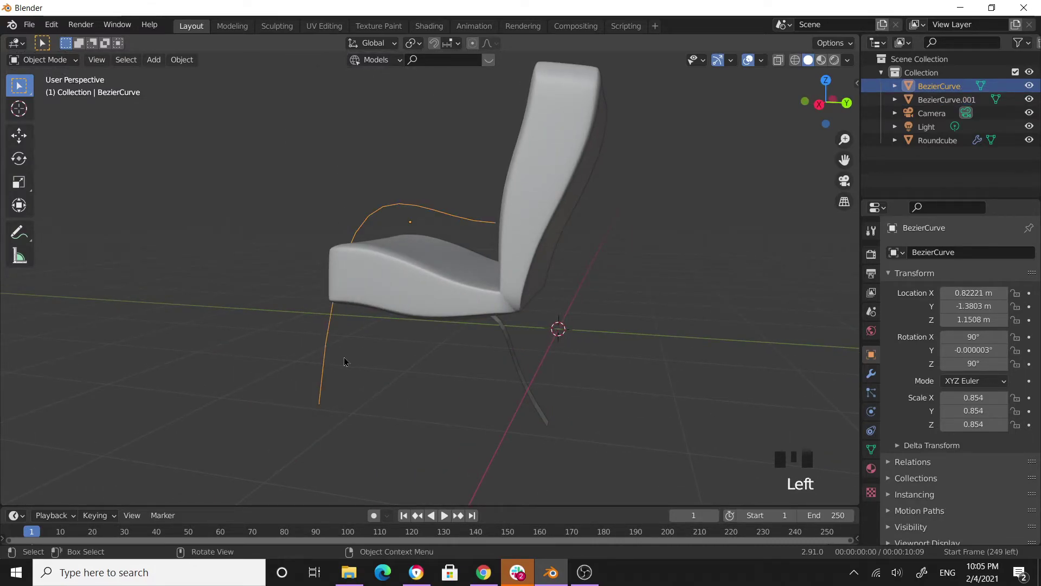
key("Tab")
key("a")
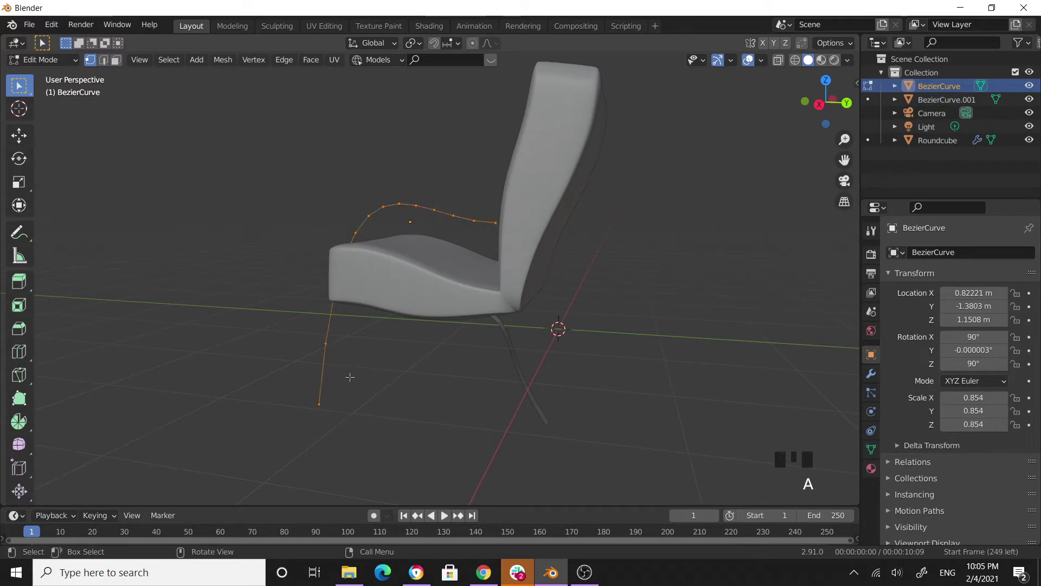
middle_click_drag(362, 382, 310, 400)
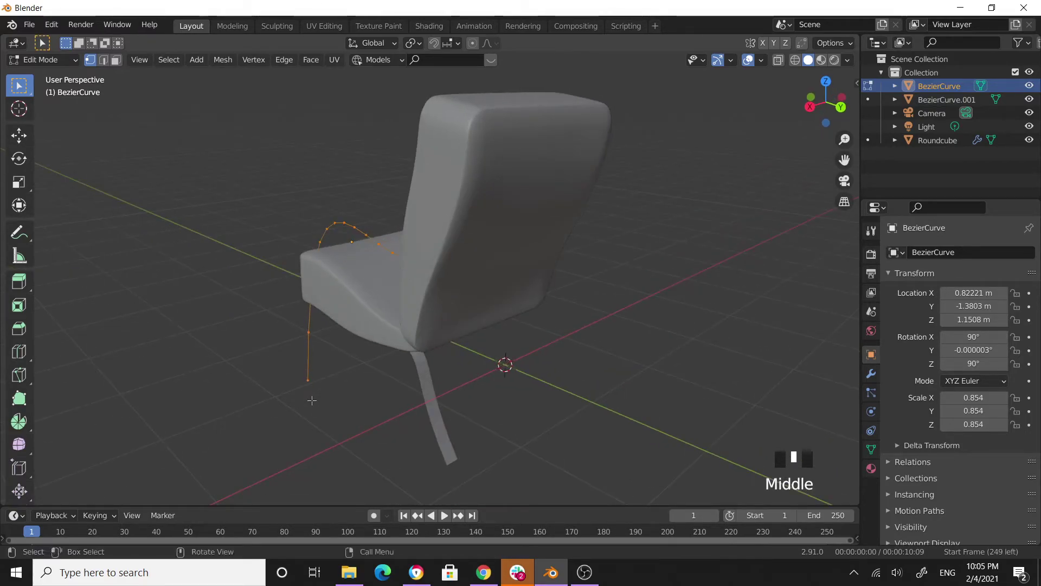
key("e")
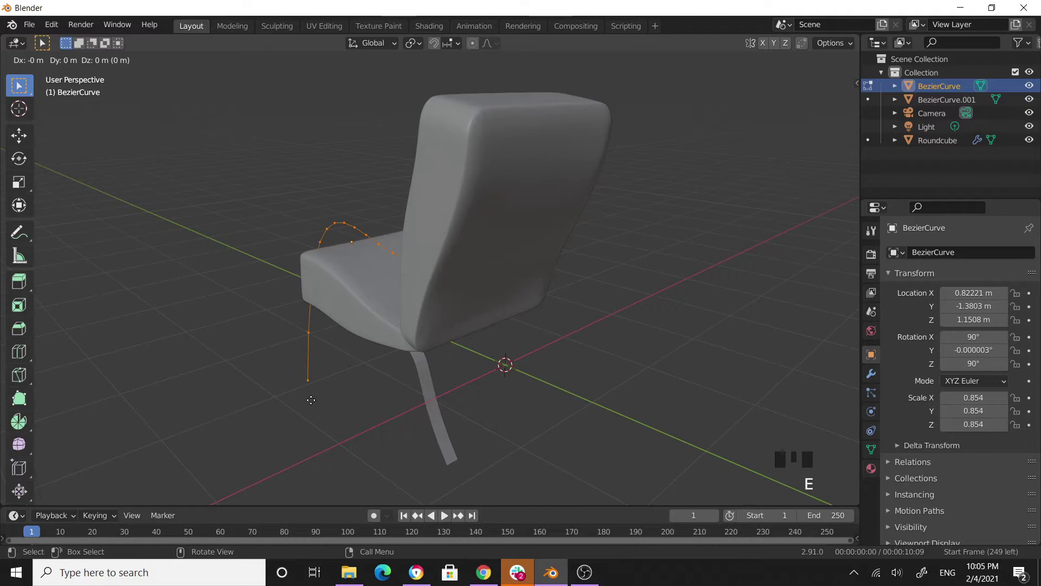
key("x")
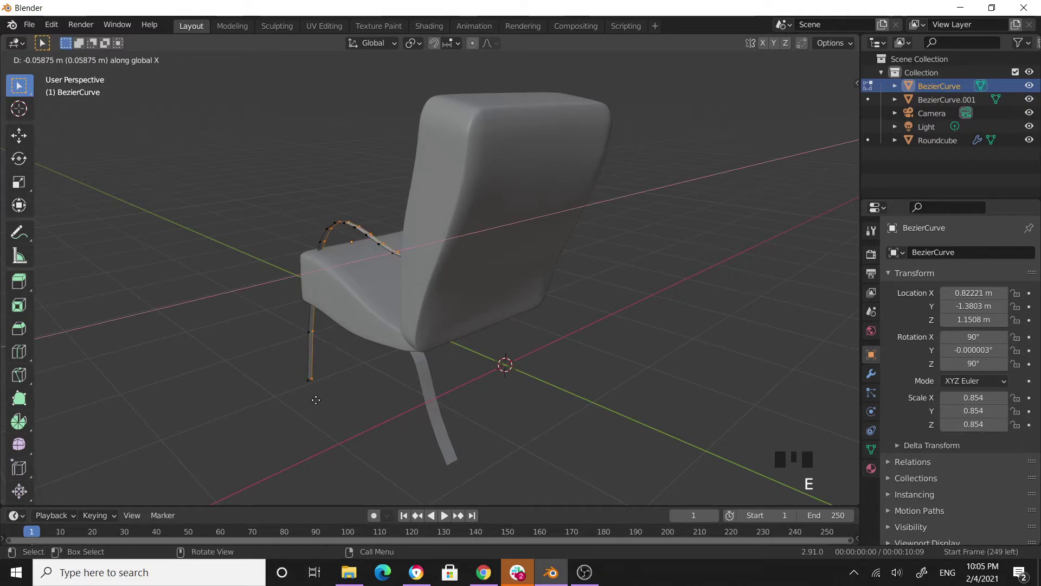
left_click(336, 395)
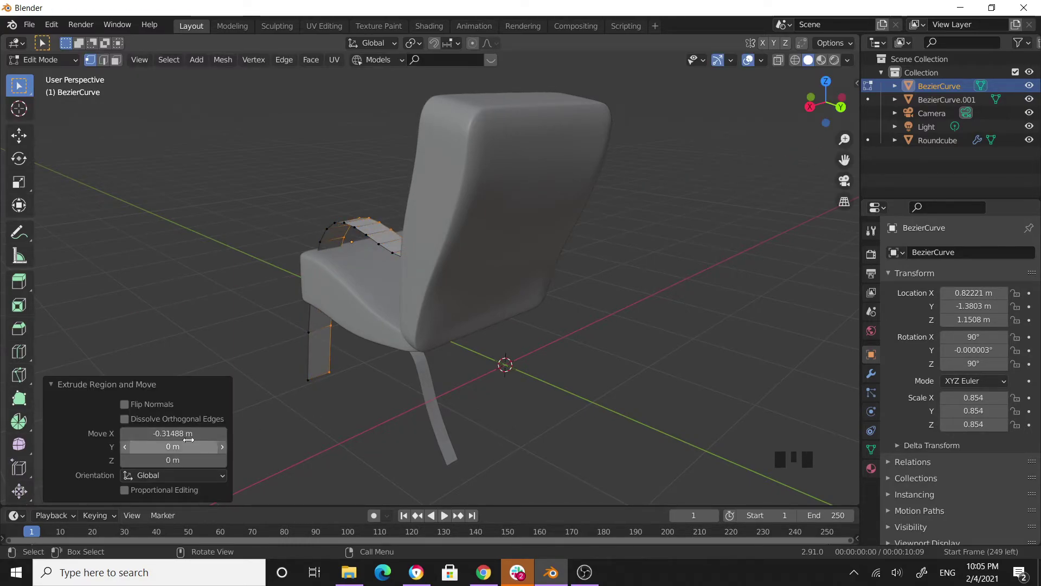
Set the armrest extrusion's X distance to -0.15 m, deselect the vertices and return to Object Mode
left_click(211, 435)
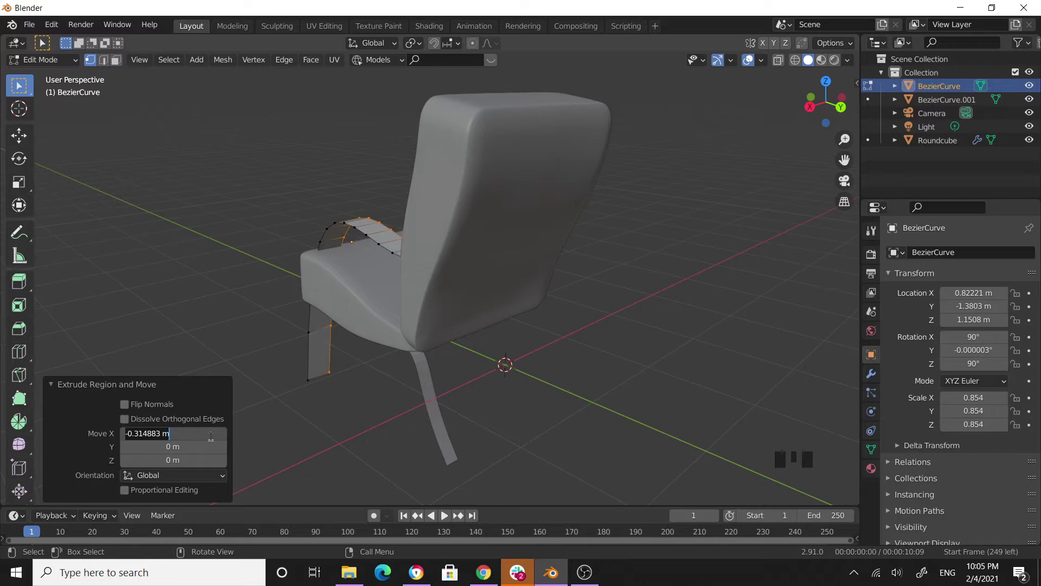
key("ctrl+a")
key("BackSpace")
type("-0.15")
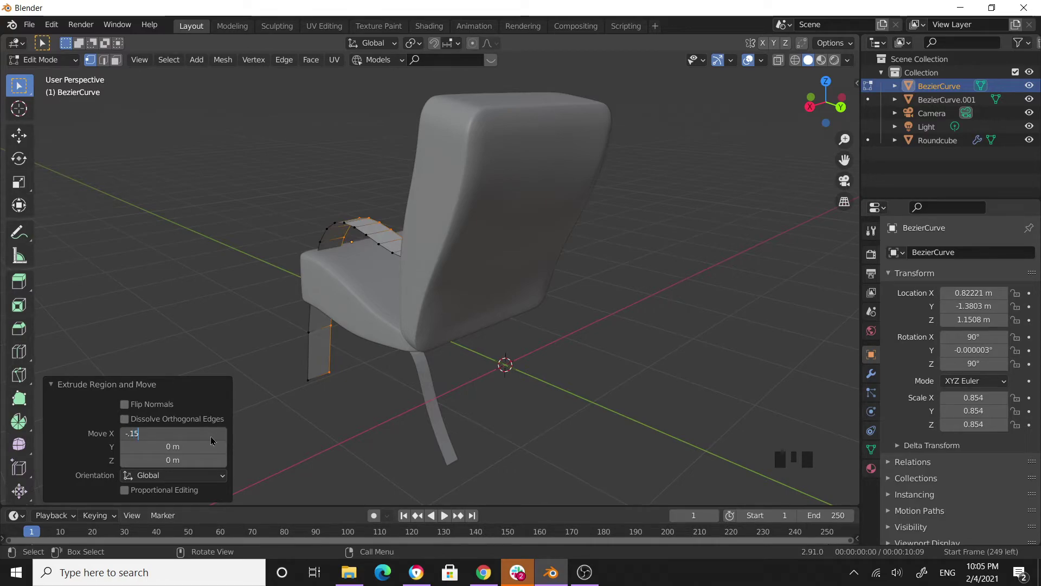
key("Return")
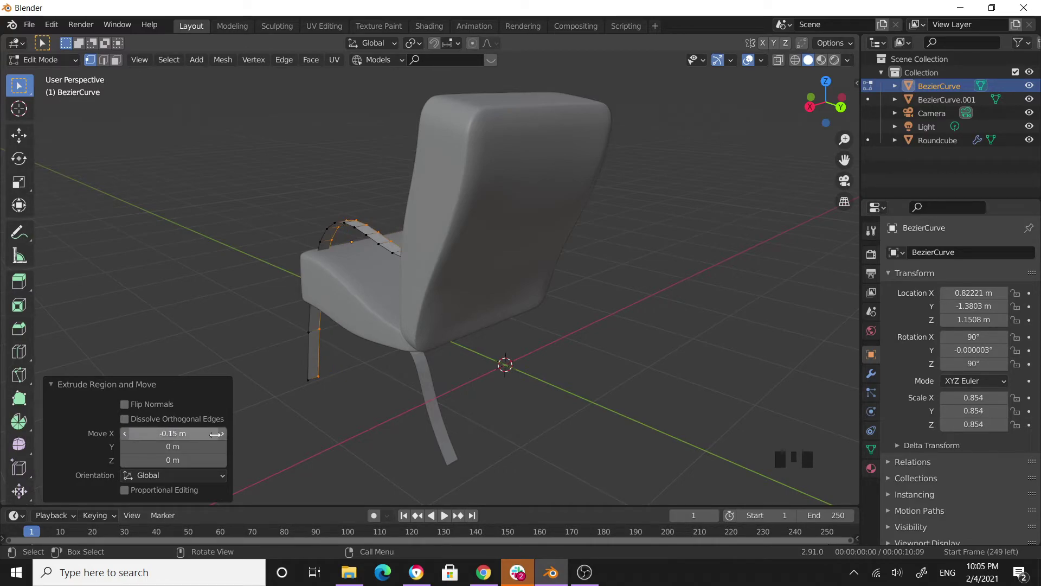
left_click(419, 376)
left_click(418, 376)
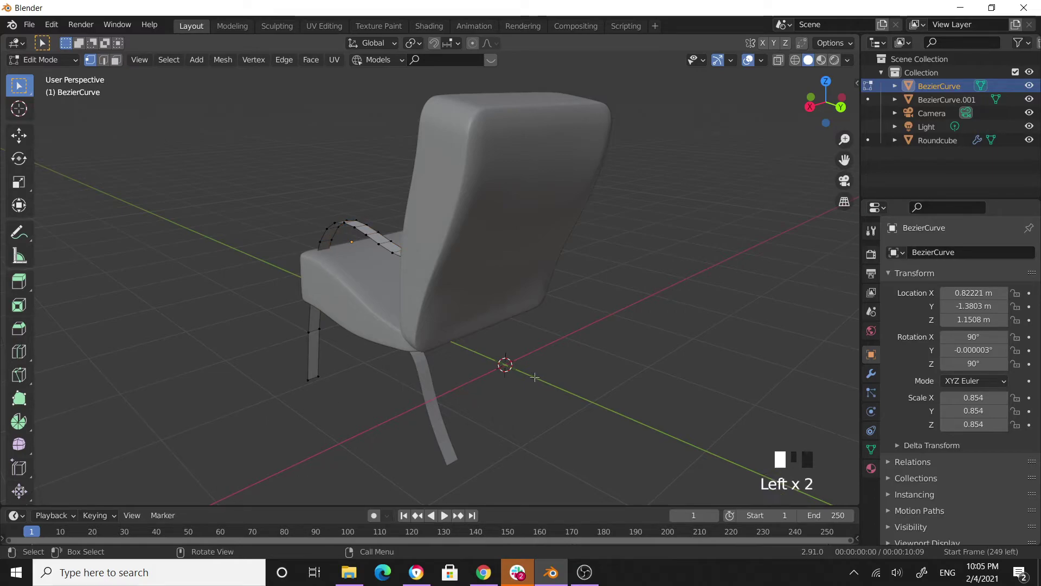
middle_click_drag(419, 376, 677, 344)
key("Tab")
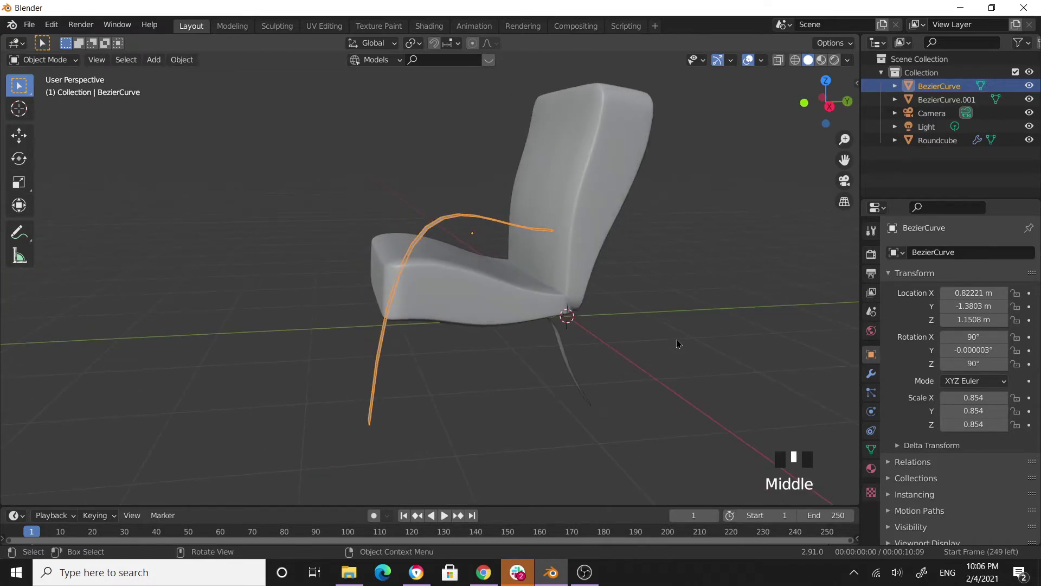
Add a Solidify modifier to the rear leg strip
left_click(598, 362)
left_click(566, 371)
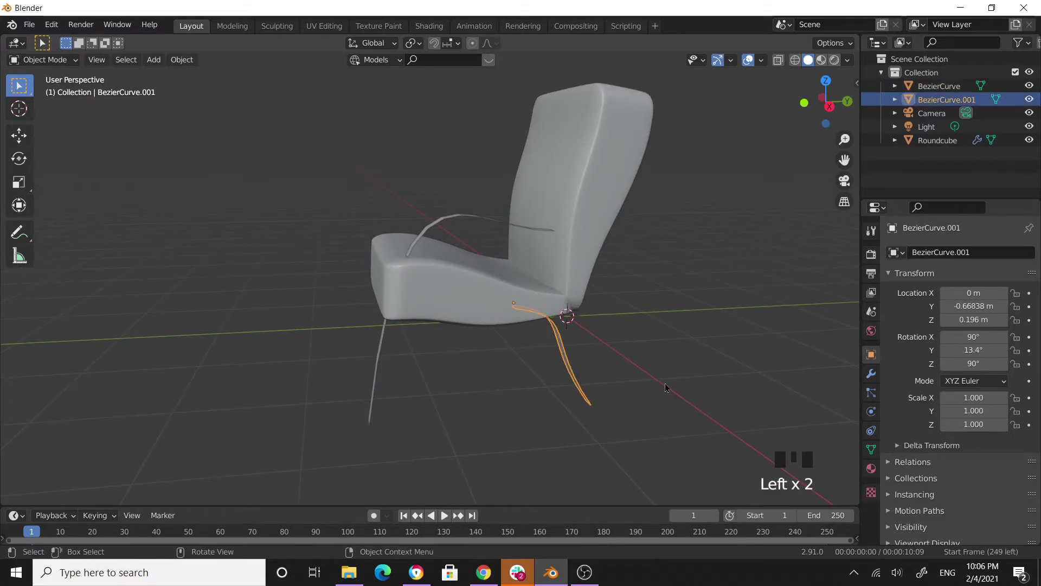
left_click(872, 373)
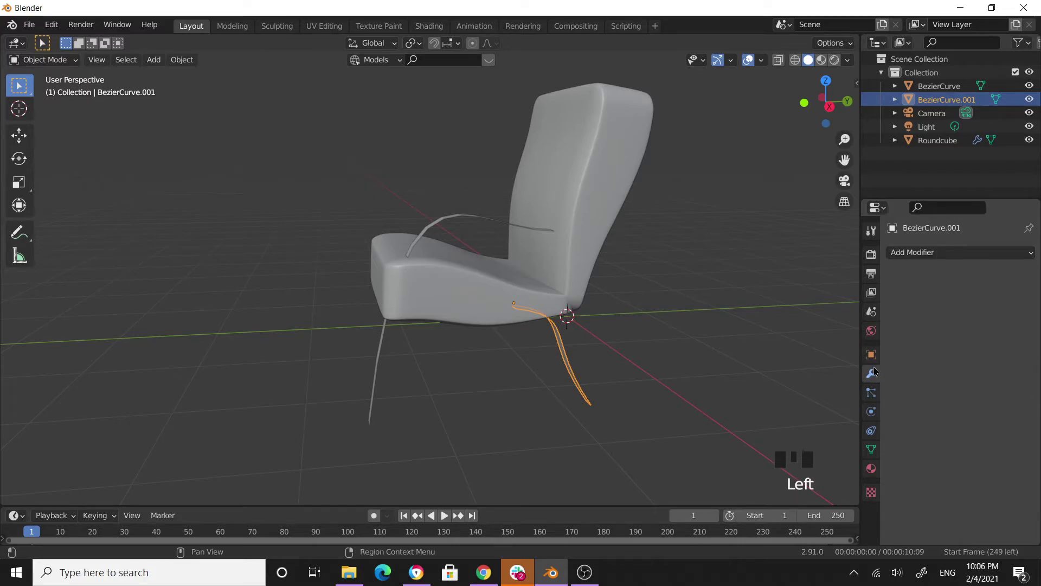
left_click(929, 253)
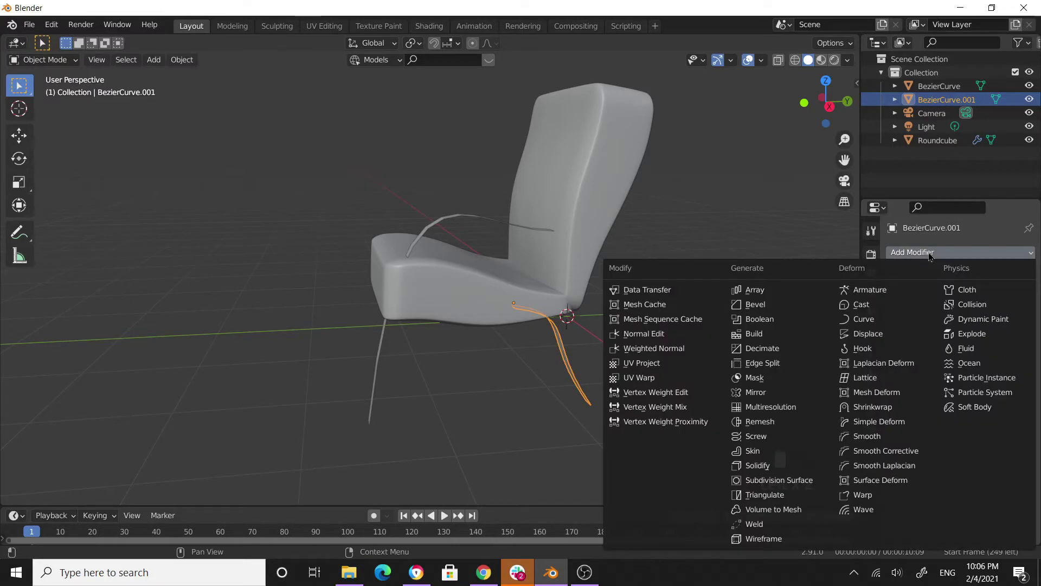
left_click(761, 467)
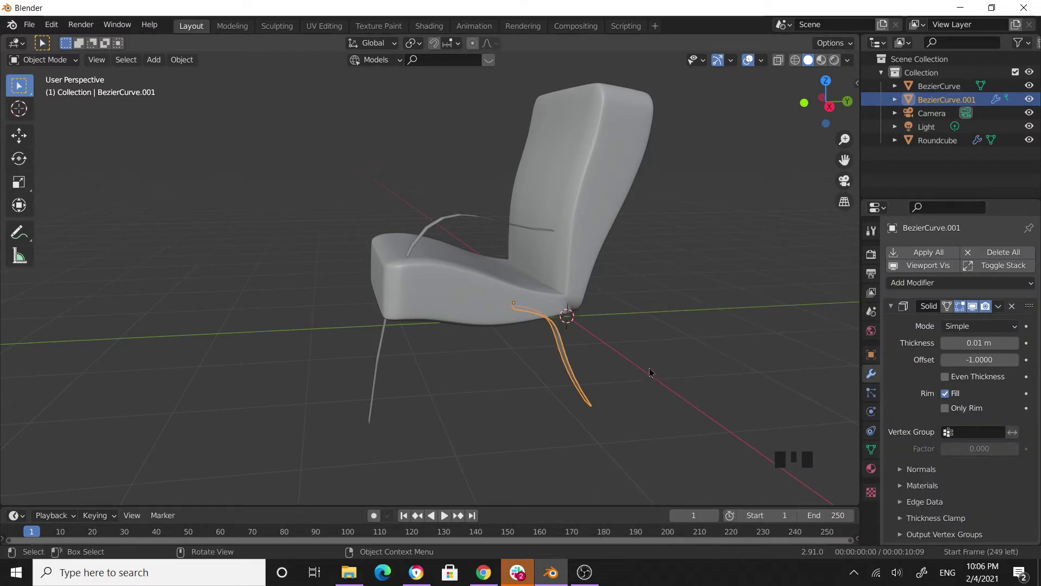
Raise the rear leg's Solidify thickness to 0.05 m in the right side view, then deselect the leg
key("KP_3")
scroll(635, 372, "up", 4)
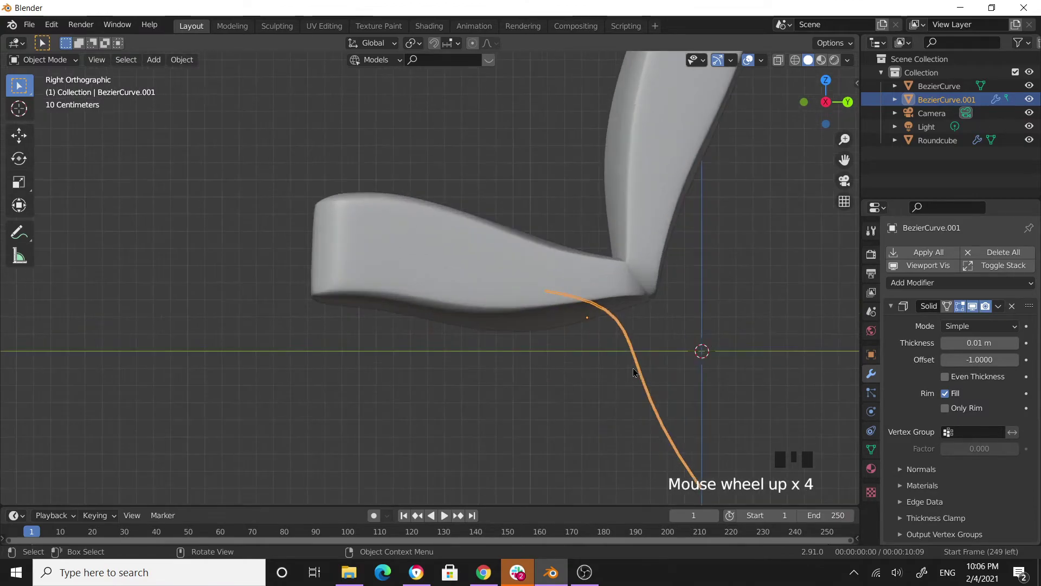
scroll(675, 362, "down", 1)
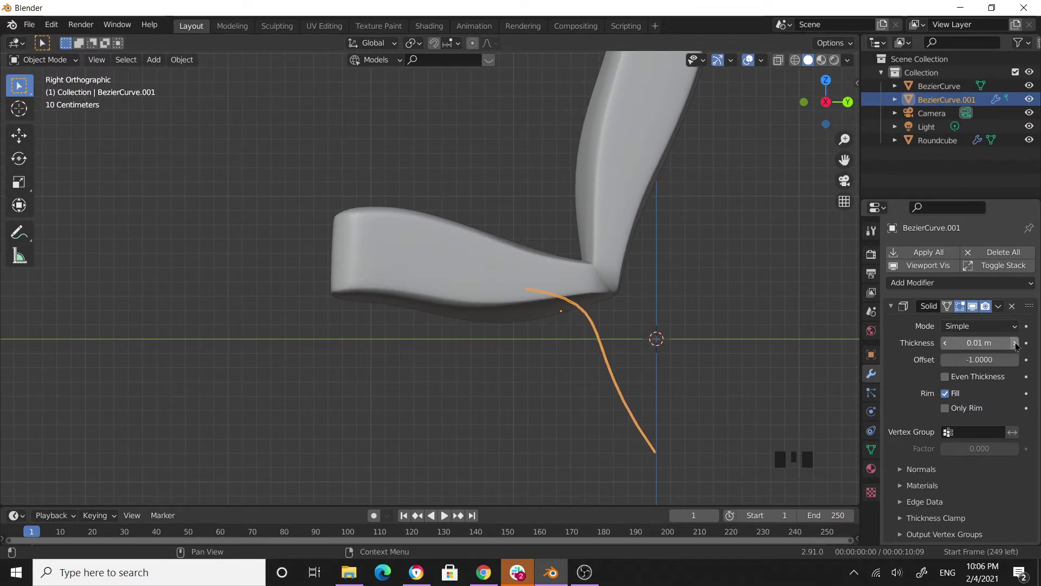
left_click(1014, 345)
left_click(1015, 345)
left_click(1015, 345)
left_click(1016, 345)
left_click(1016, 345)
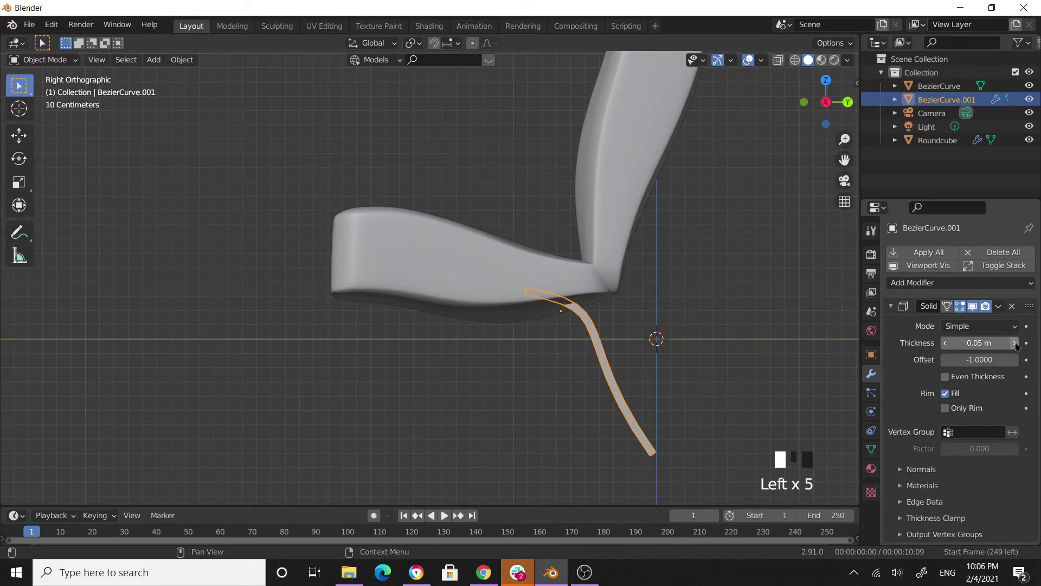
left_click(727, 343)
middle_click_drag(727, 343, 465, 292)
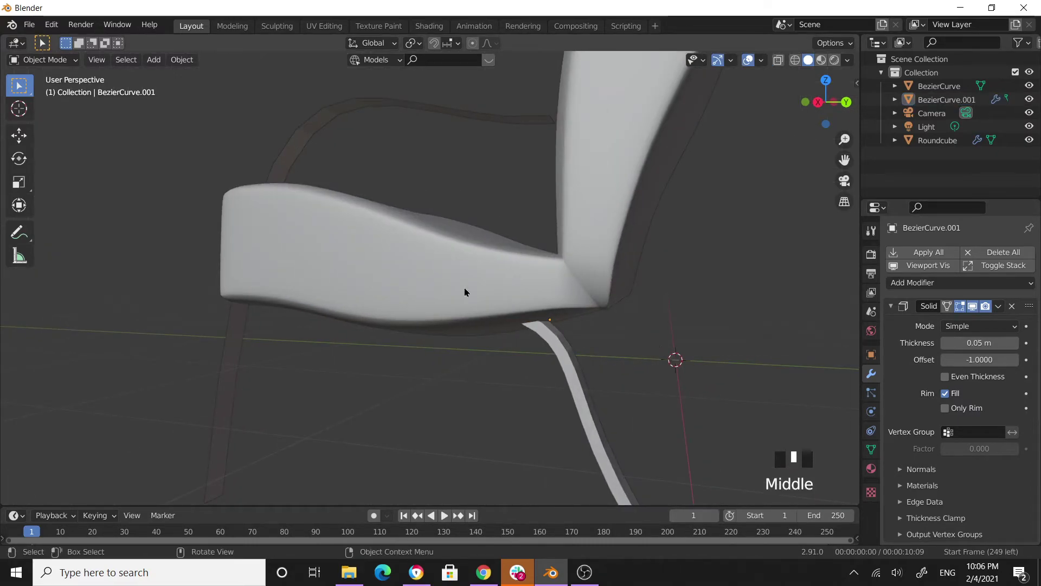
left_click(306, 134)
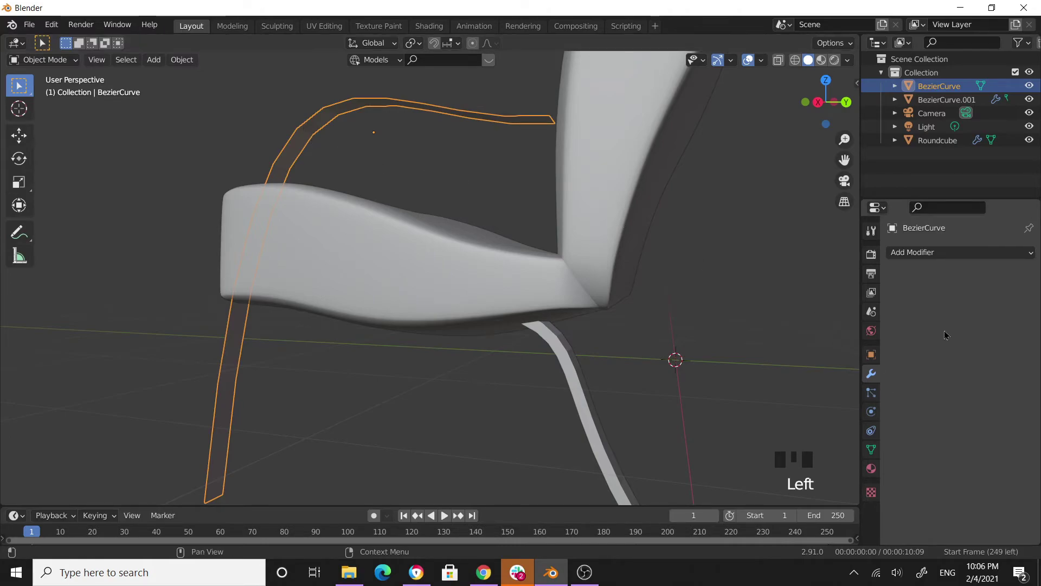
left_click(939, 253)
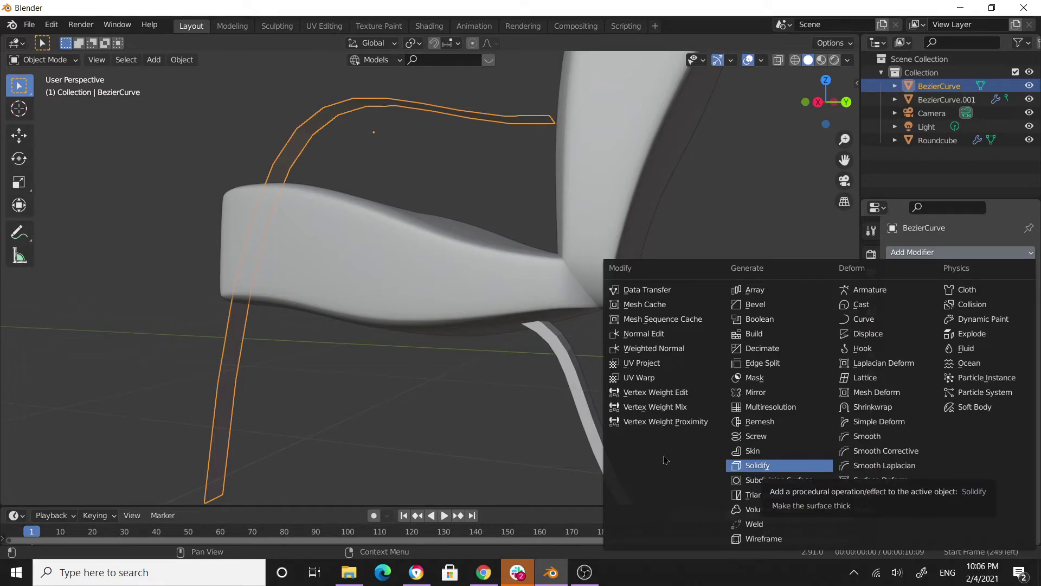
left_click(438, 430)
left_click(439, 430)
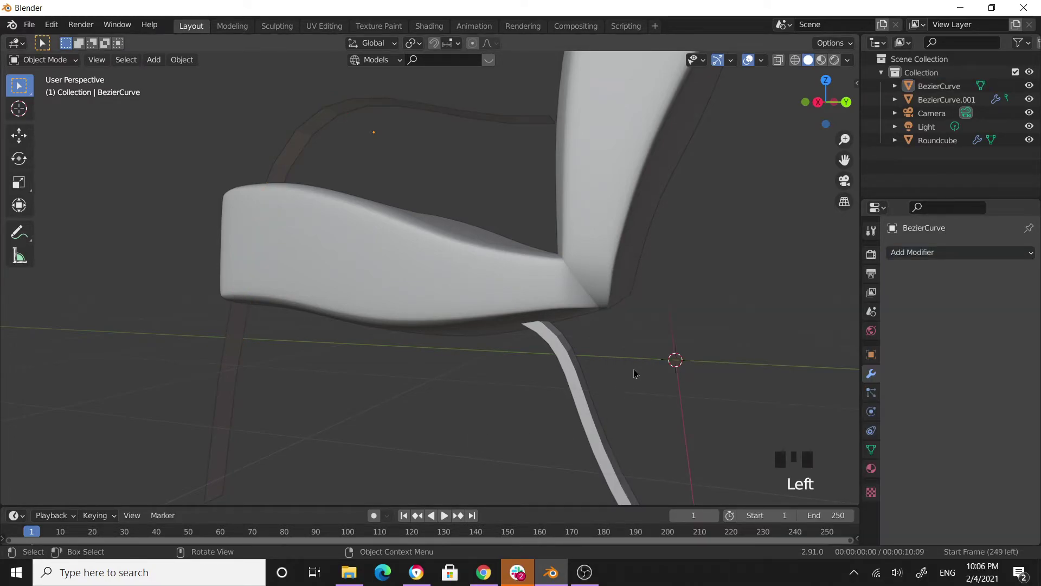
scroll(613, 375, "down", 2)
Link the rear leg's modifiers to the armrest and front leg strip, with the rear leg as the active object, then deselect both
left_click(519, 355)
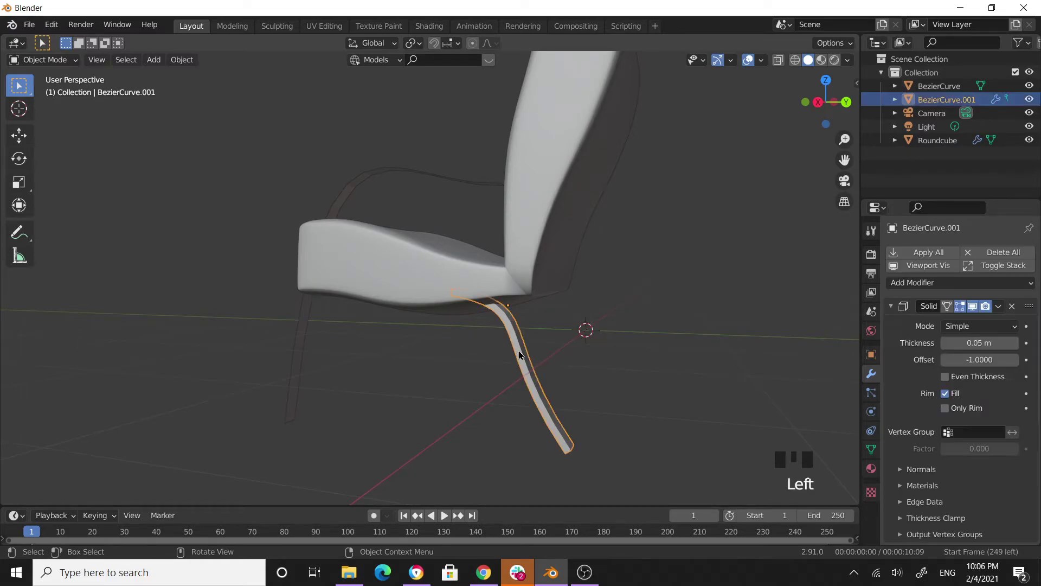
left_click(302, 334)
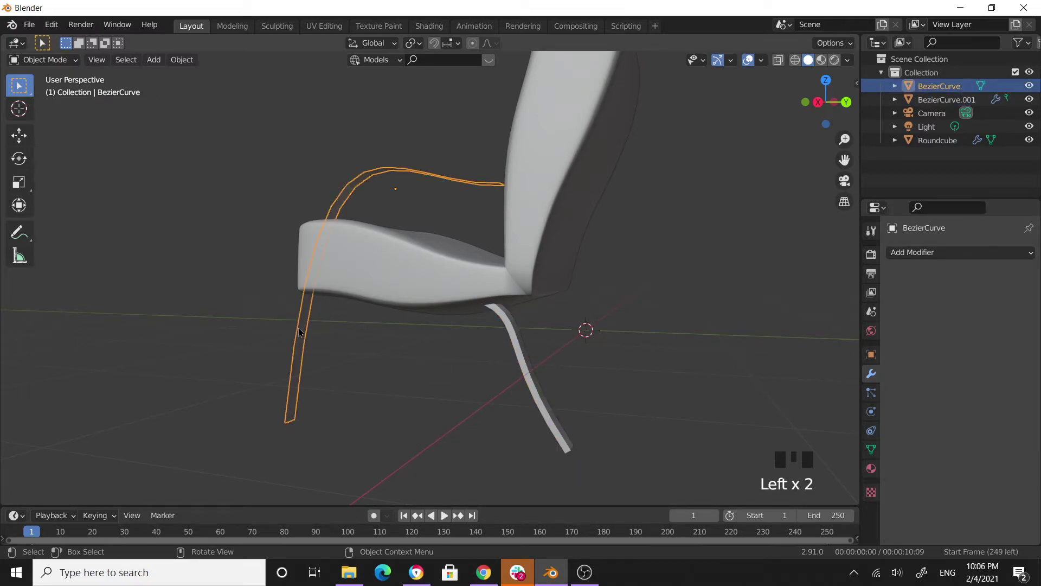
middle_click_drag(300, 332, 458, 353)
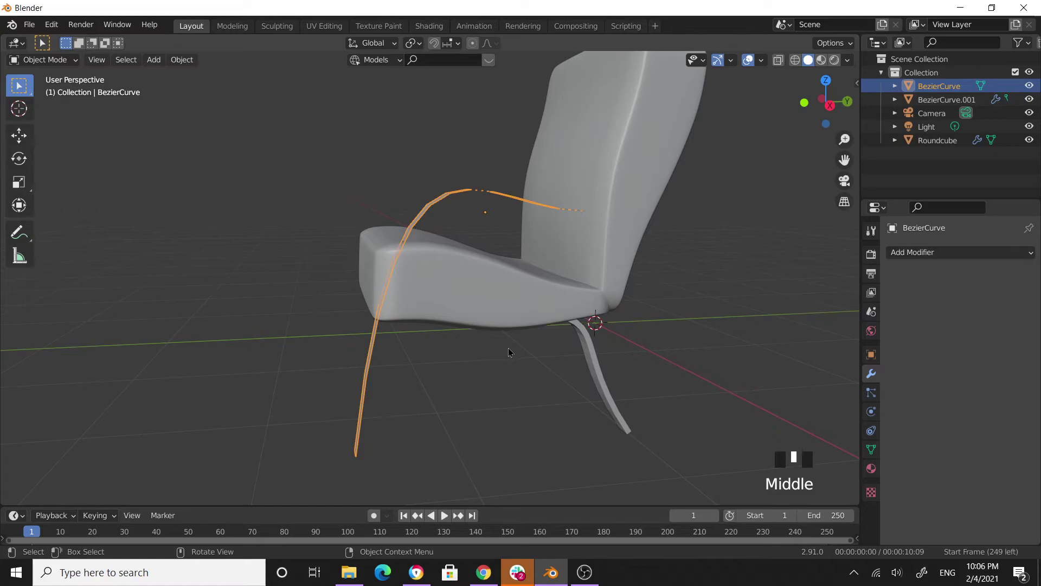
left_click(594, 365, "shift")
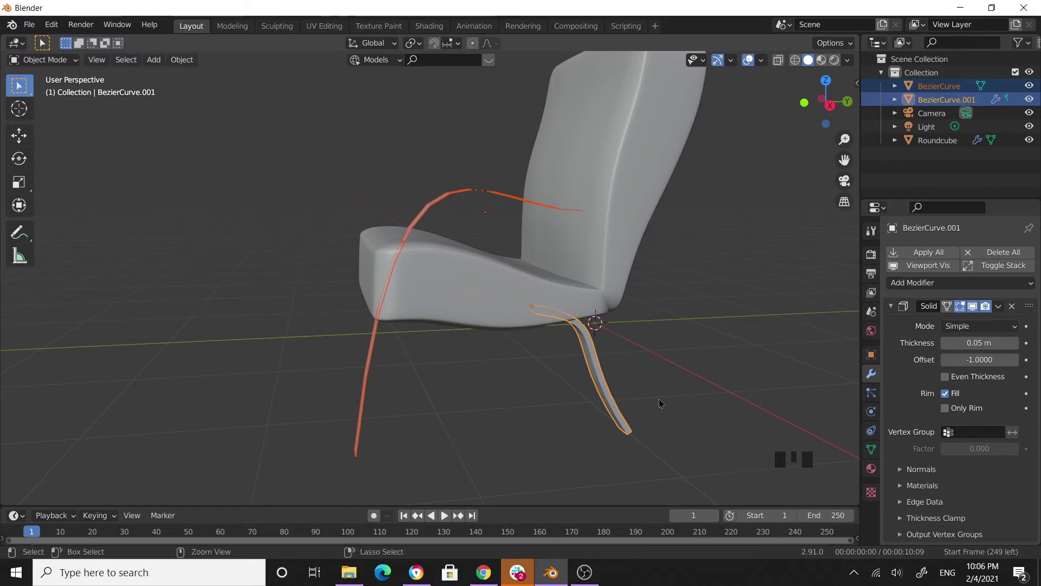
key("ctrl+l")
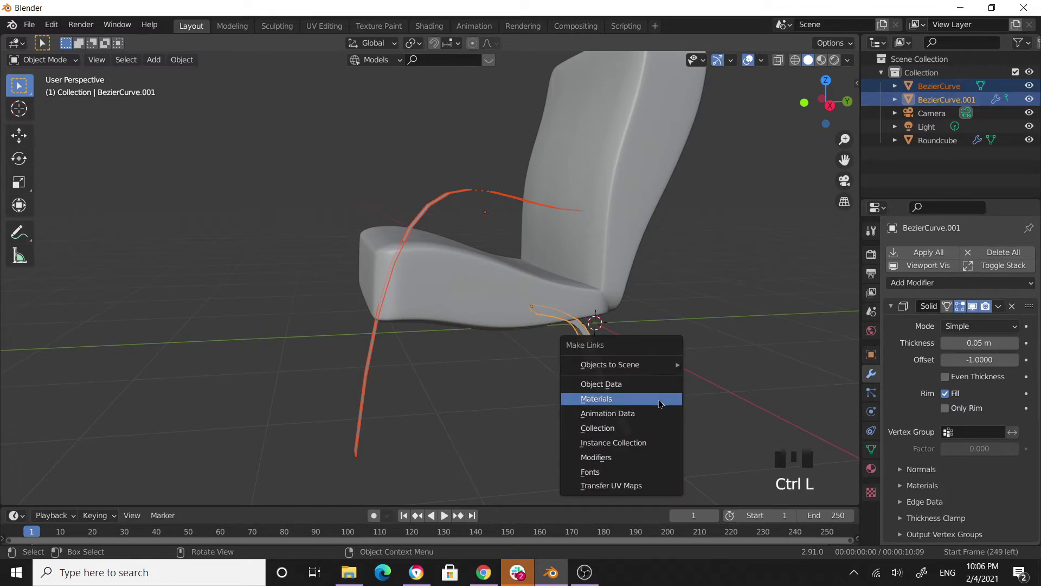
left_click(623, 458)
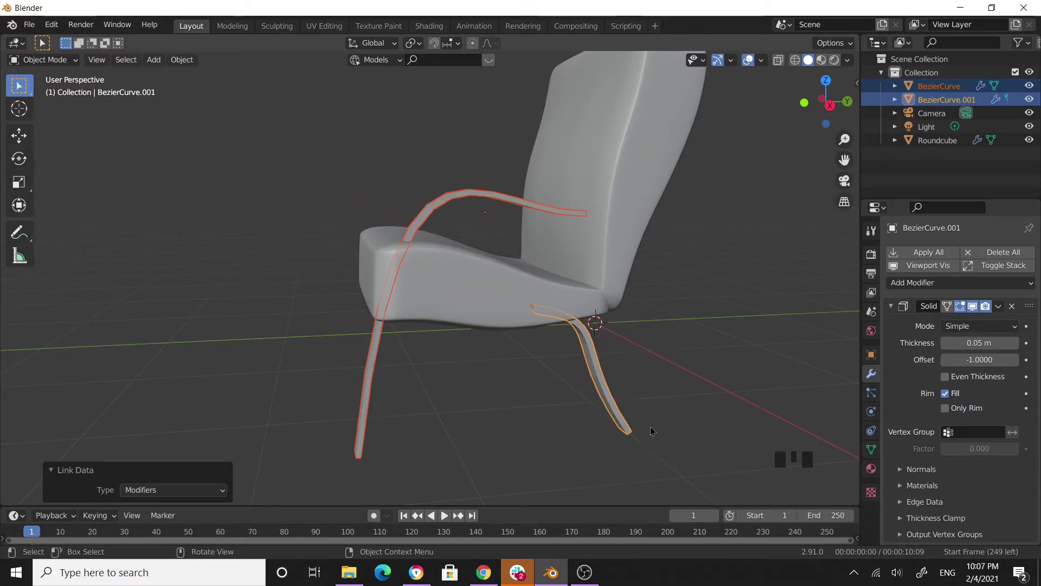
left_click(696, 373)
Examine the solidified armrest, front leg and rear leg from several sides, selecting the rear leg and finally the armrest piece
middle_click_drag(697, 371, 625, 352)
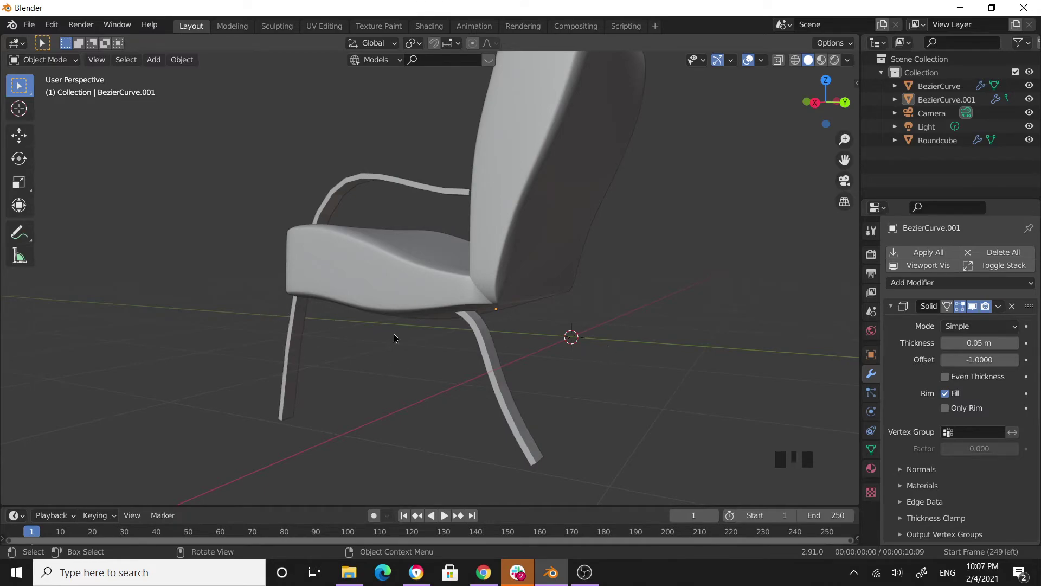
left_click(489, 366)
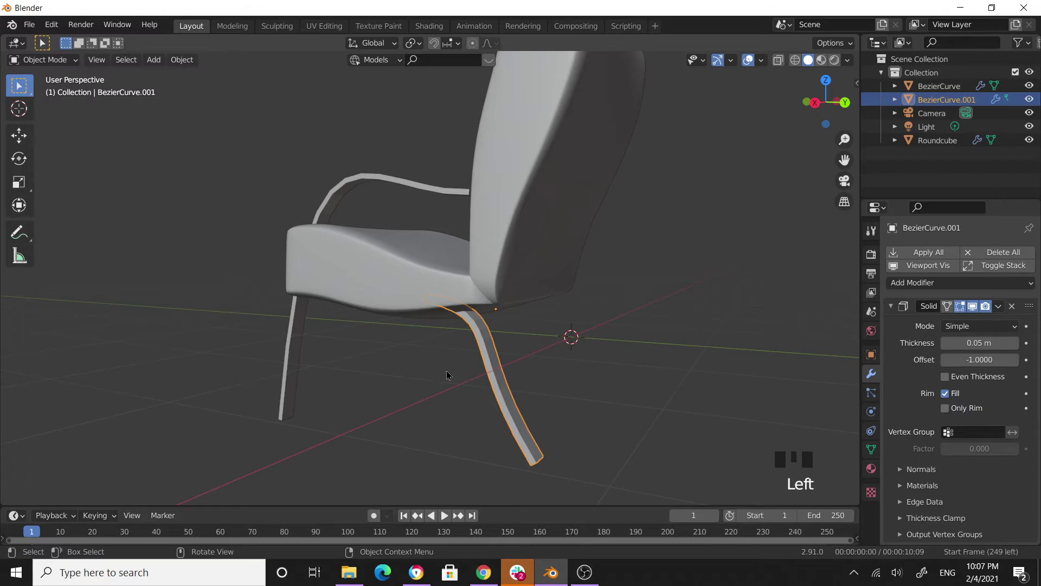
left_click(389, 372)
middle_click_drag(389, 372, 624, 361)
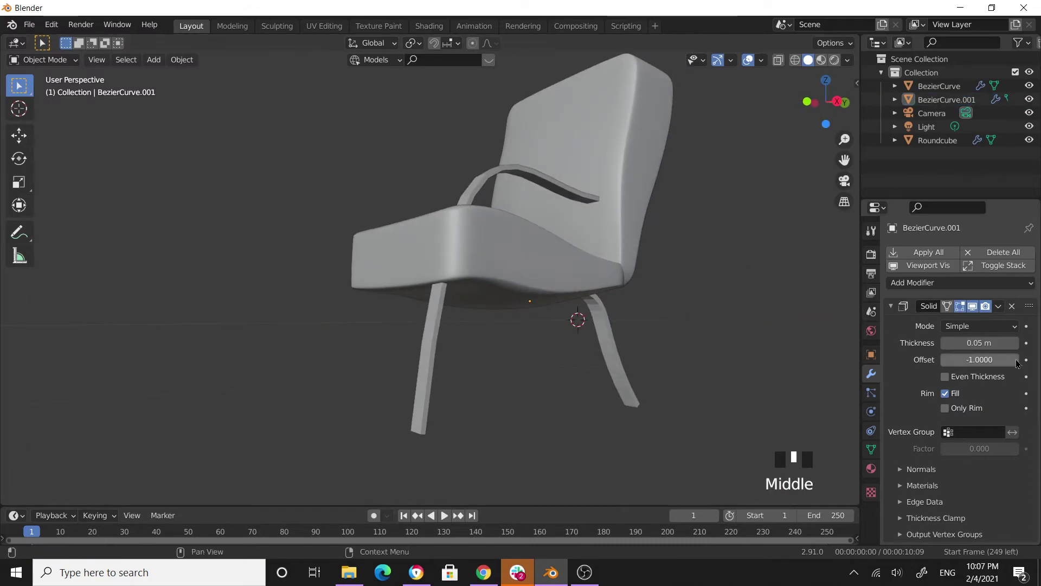
left_click(731, 340)
middle_click_drag(730, 341, 576, 365)
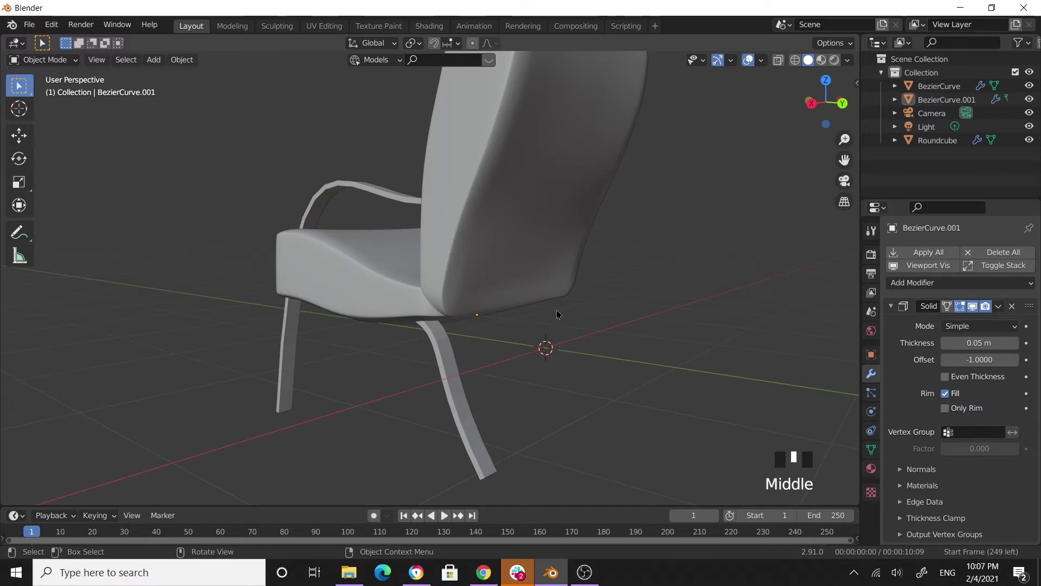
middle_click_drag(599, 386, 624, 368)
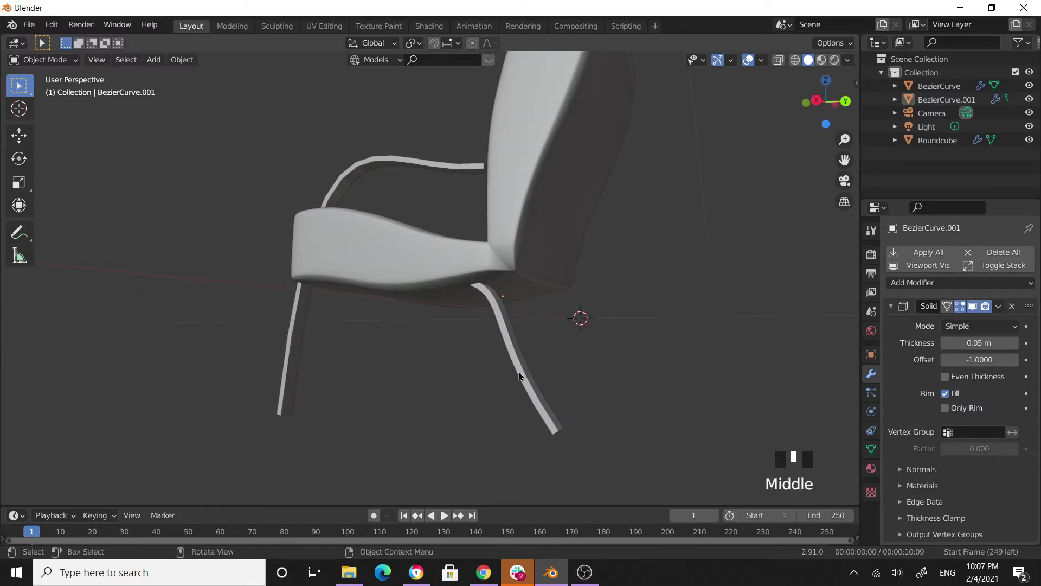
left_click(522, 372)
middle_click_drag(496, 399, 490, 418)
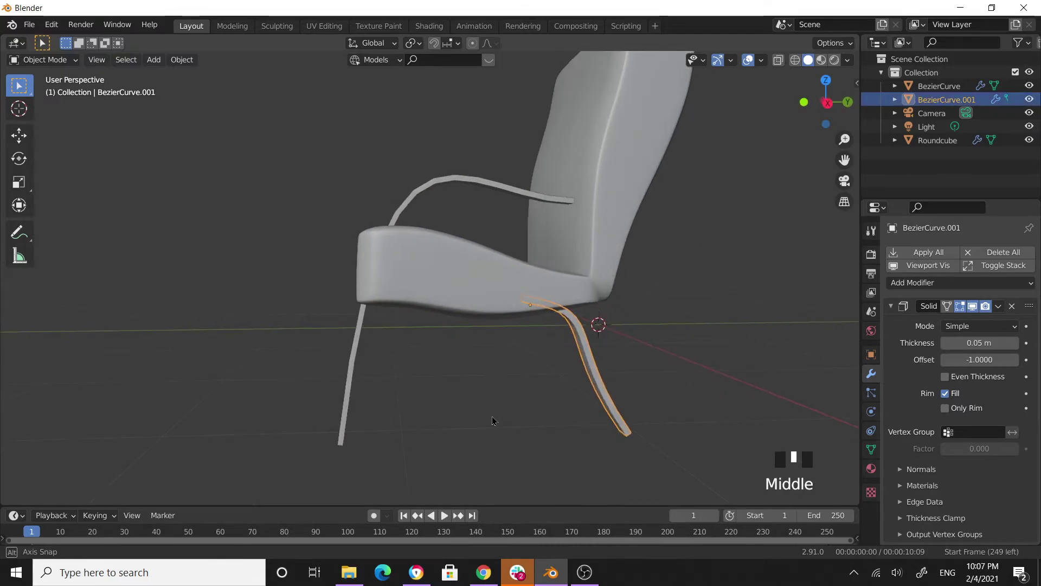
left_click(352, 365)
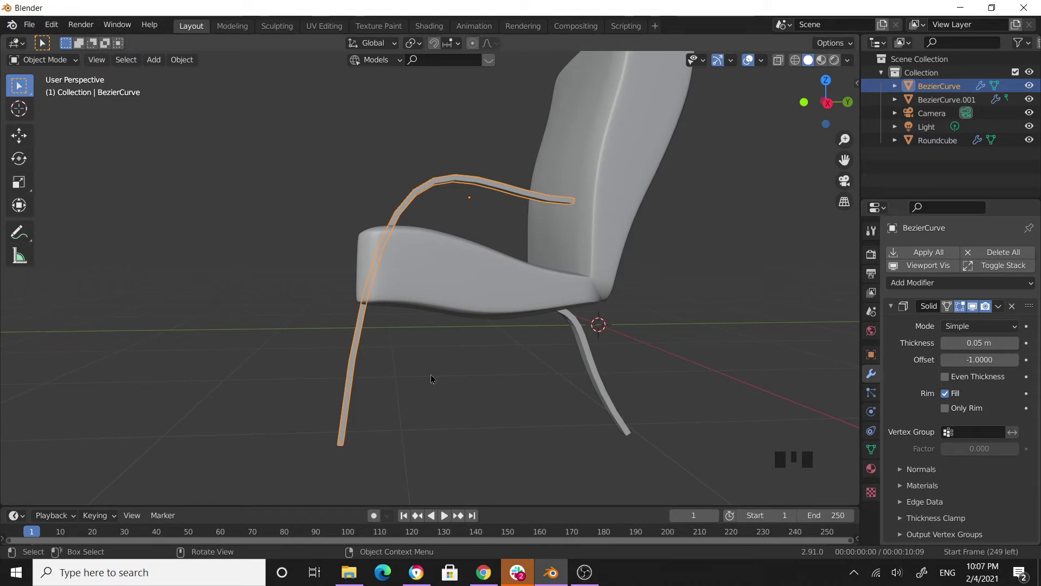
Raise the Solidify thickness of the armrest and front leg strip to 0.08 m
middle_click_drag(432, 378, 370, 381)
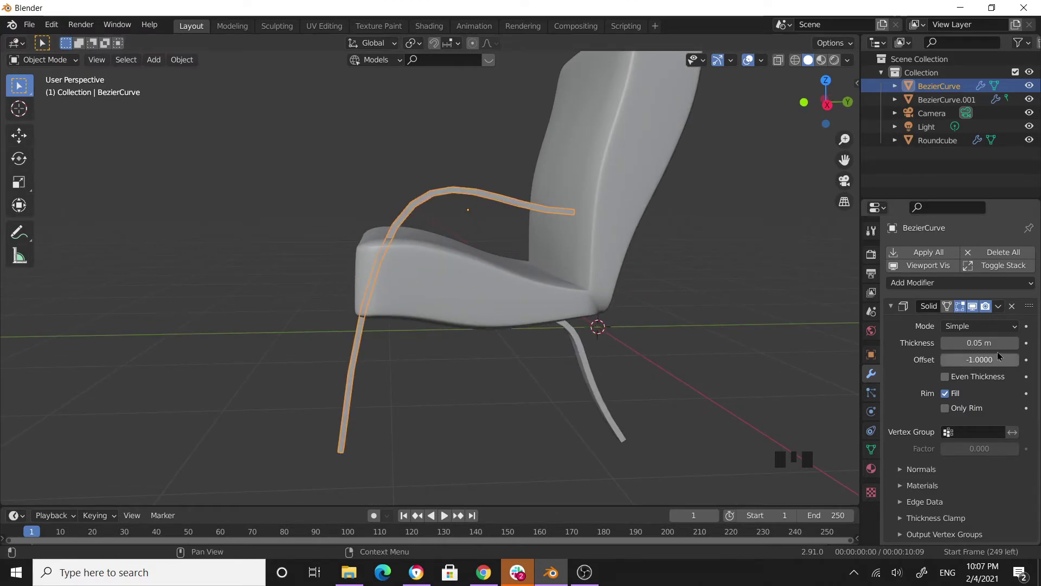
left_click(1016, 345)
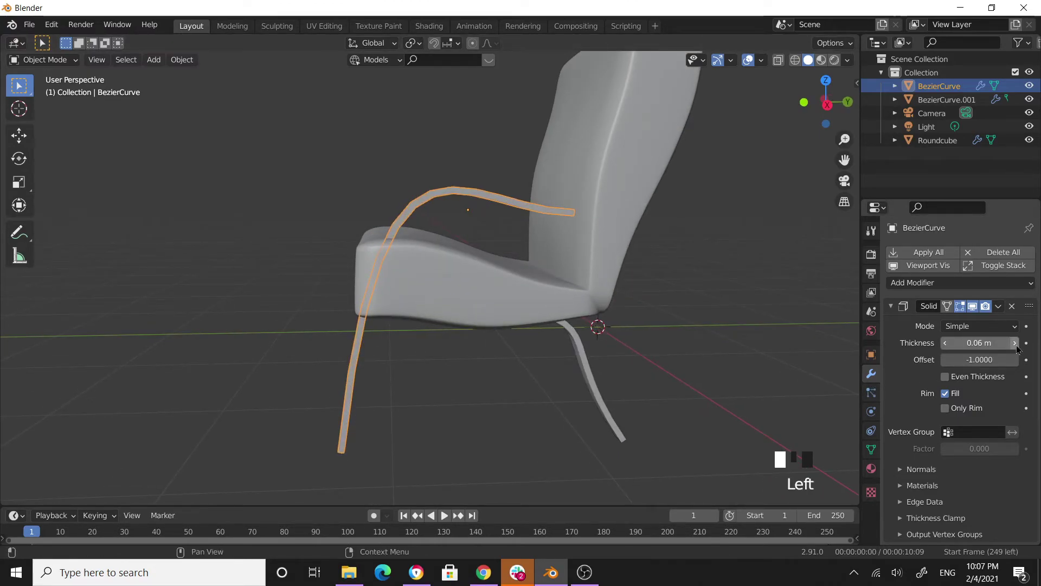
left_click(1016, 344)
left_click(1015, 343)
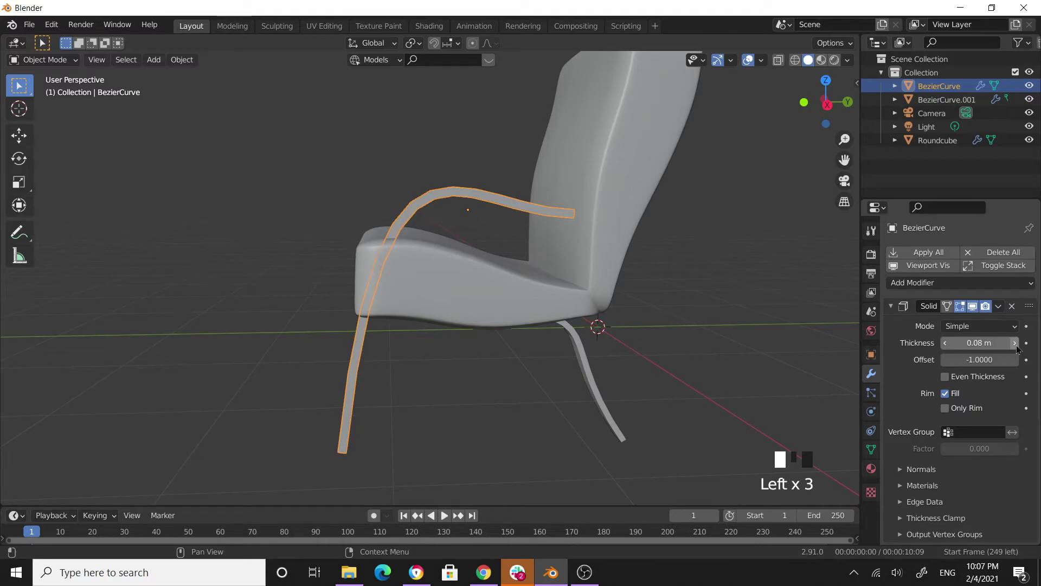
Raise the rear leg's Solidify thickness to 0.08 m, then deselect the leg
left_click(594, 390)
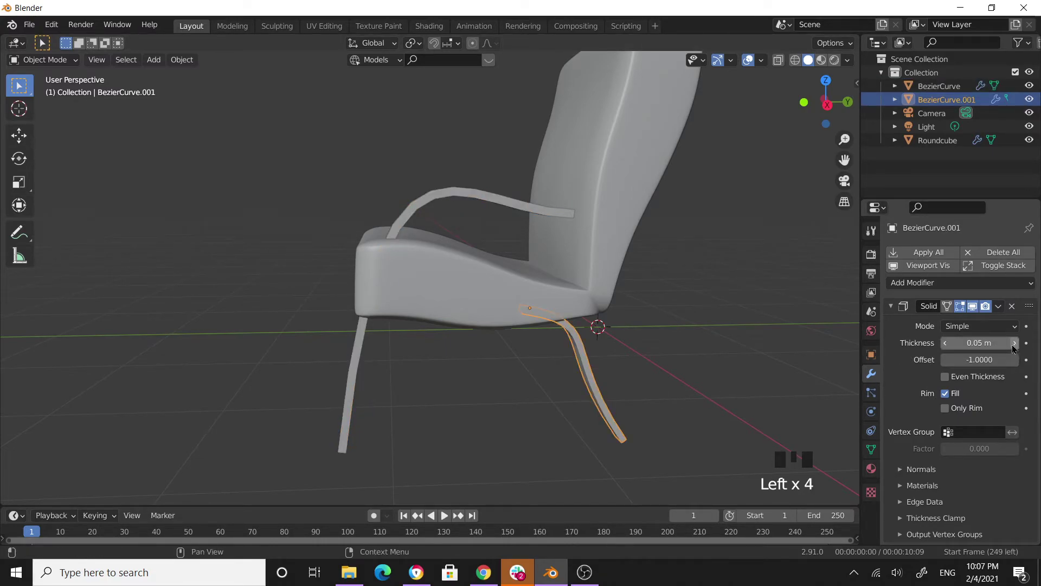
left_click(1014, 344)
left_click(1014, 344)
left_click(1014, 344)
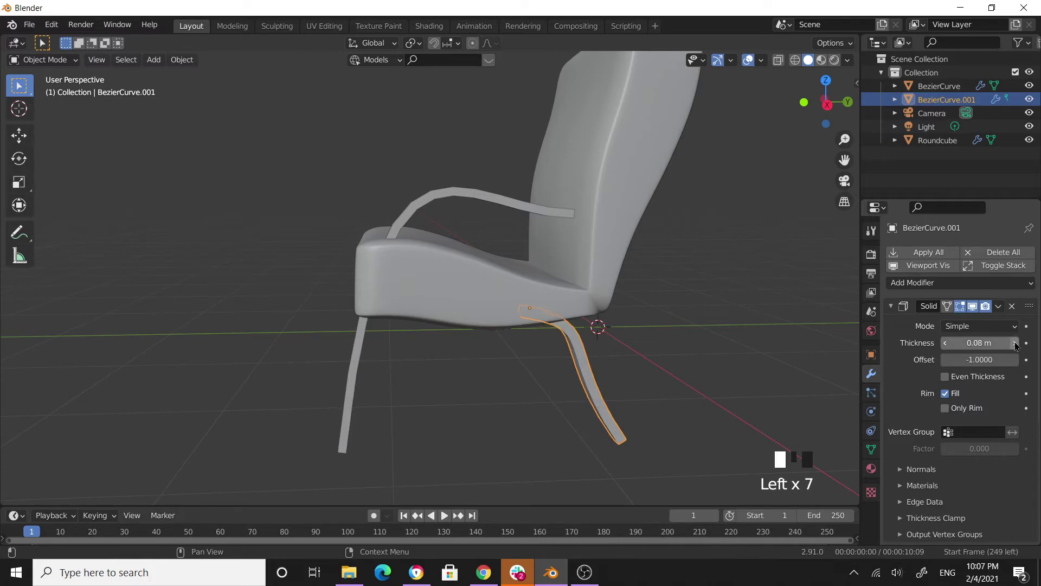
left_click(746, 377)
Add an X-axis Mirror modifier to the armrest and front leg strip, with the Roundcube cushion as mirror object
scroll(694, 369, "down", 2)
middle_click_drag(694, 369, 676, 394)
left_click(503, 356)
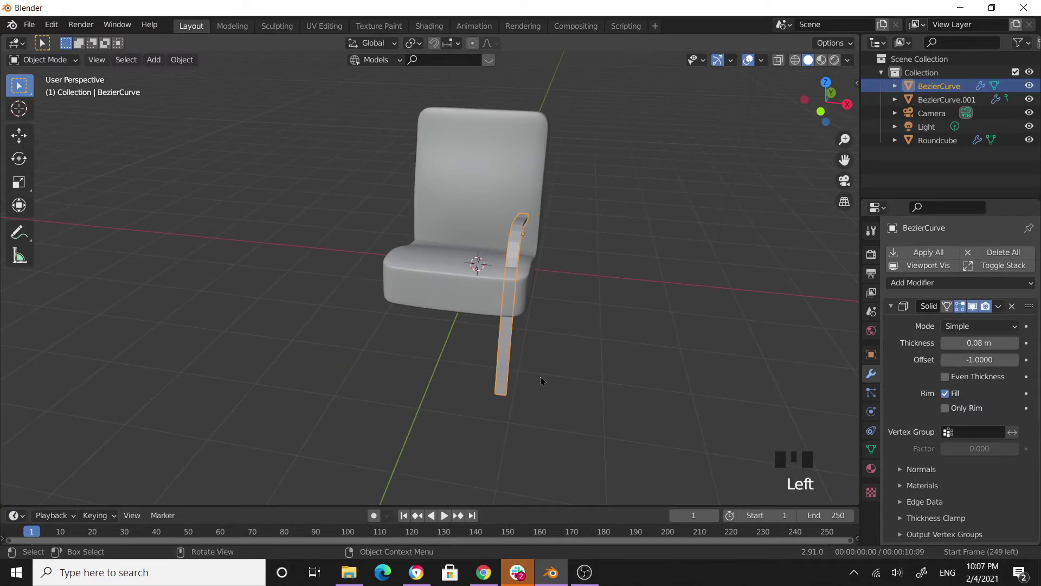
middle_click_drag(551, 372, 763, 343)
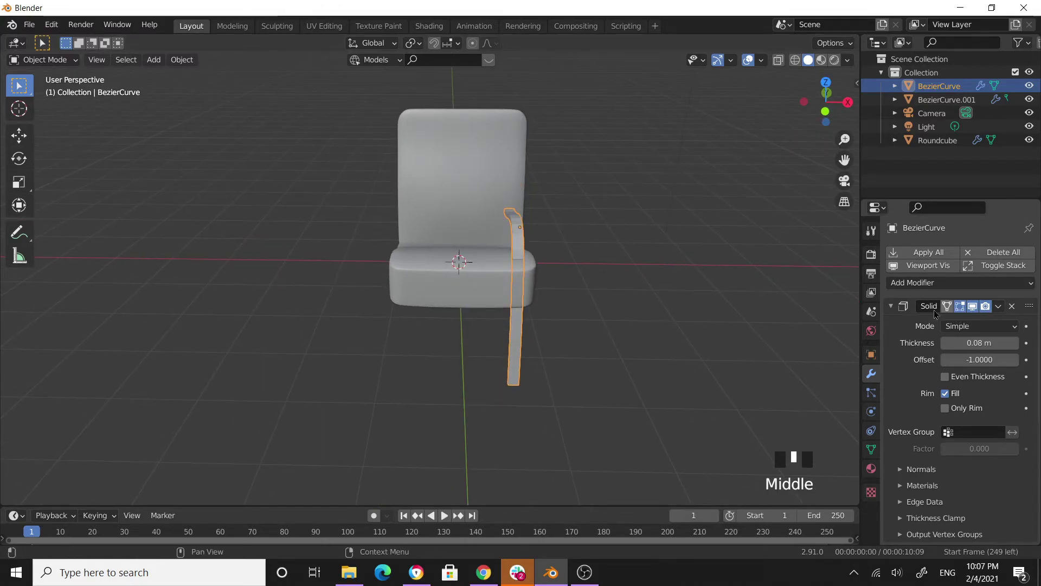
left_click(892, 306)
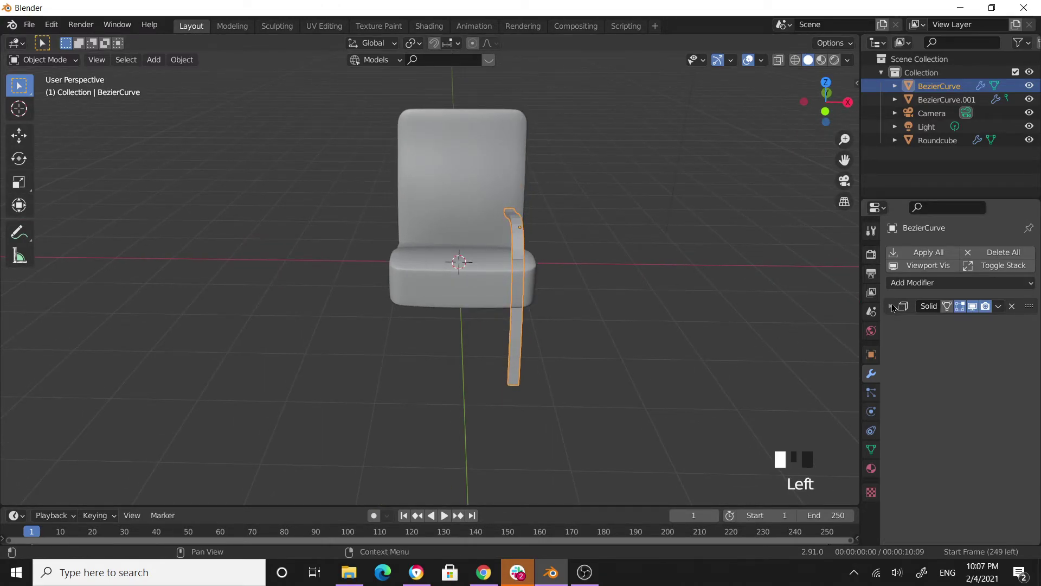
left_click(921, 283)
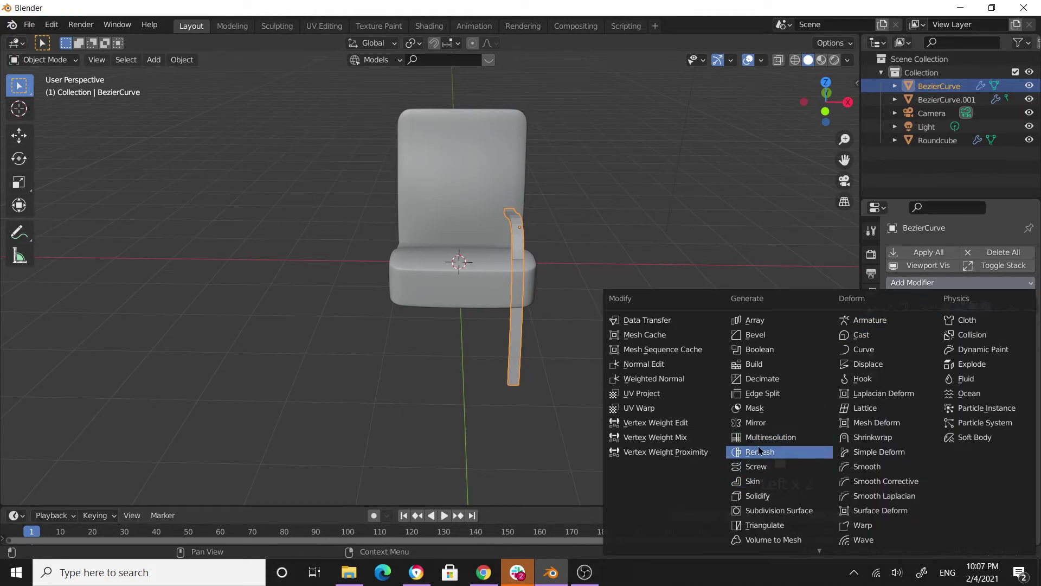
left_click(762, 422)
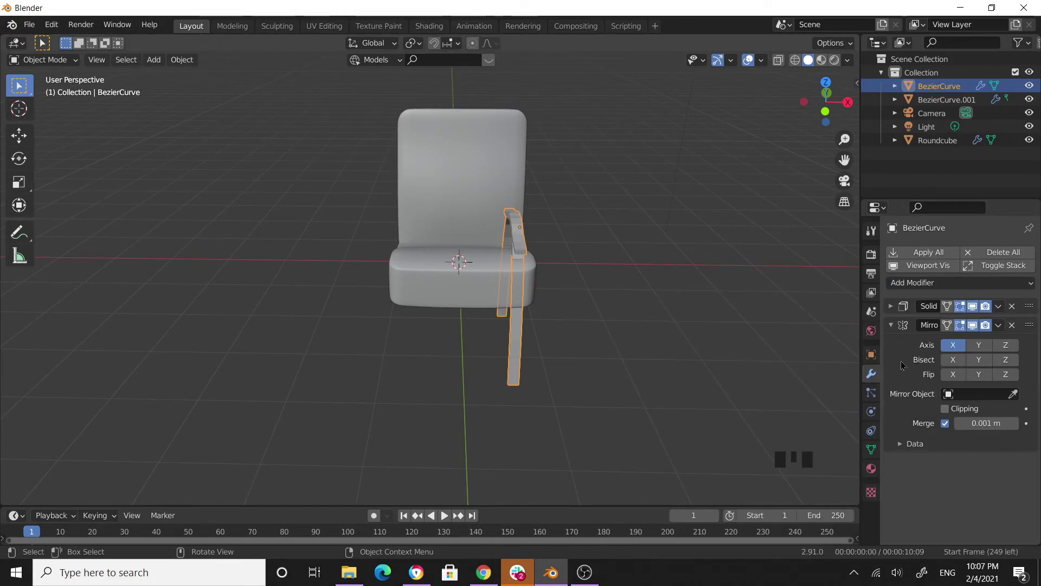
left_click(1014, 395)
left_click(460, 142)
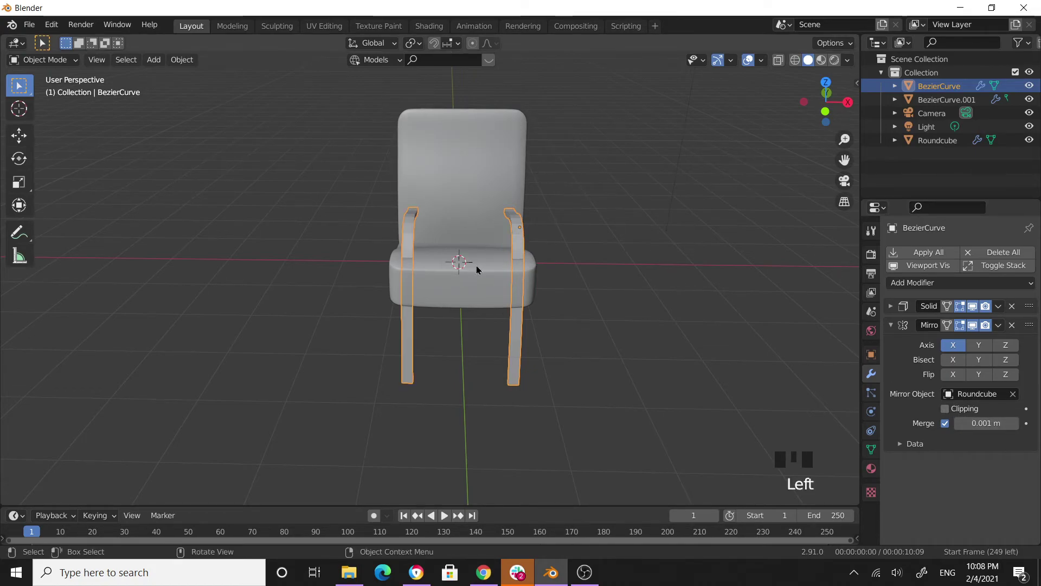
Add an X-axis Mirror modifier to the rear leg with the Roundcube cushion as mirror object, then deselect the leg
middle_click_drag(475, 329, 515, 341)
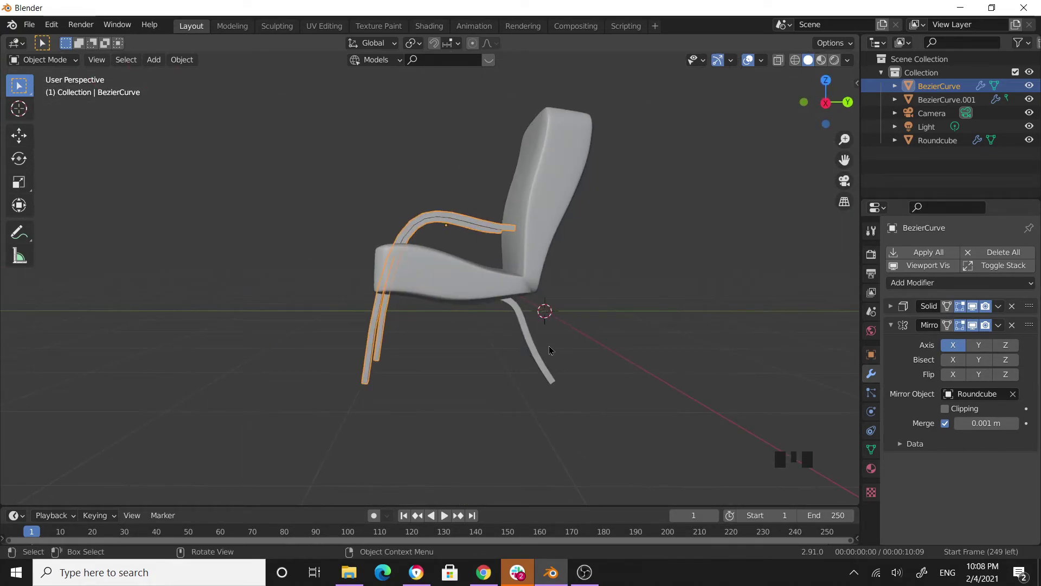
left_click(535, 351)
middle_click_drag(624, 358, 512, 361)
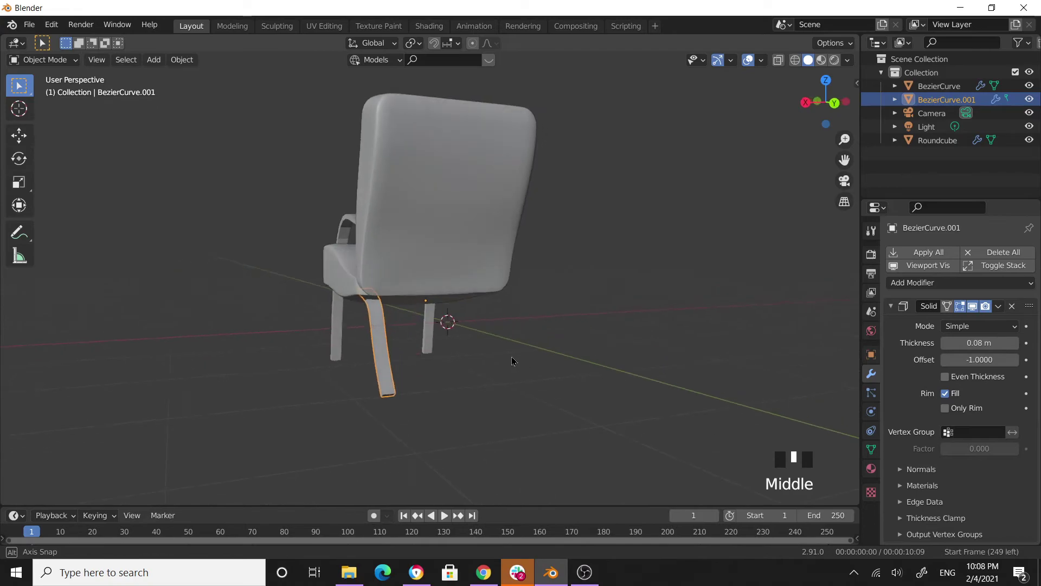
left_click(892, 307)
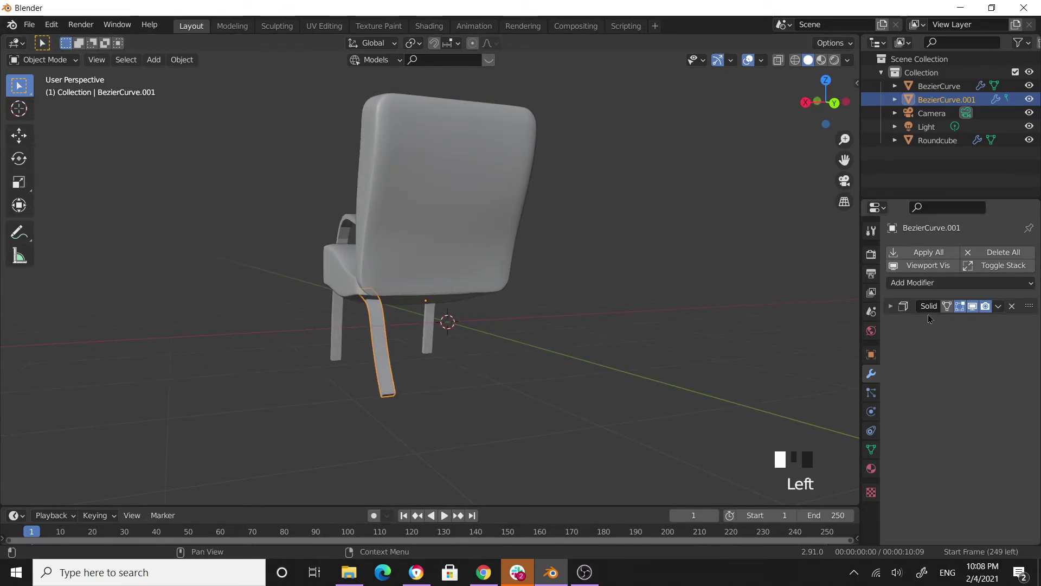
left_click(981, 283)
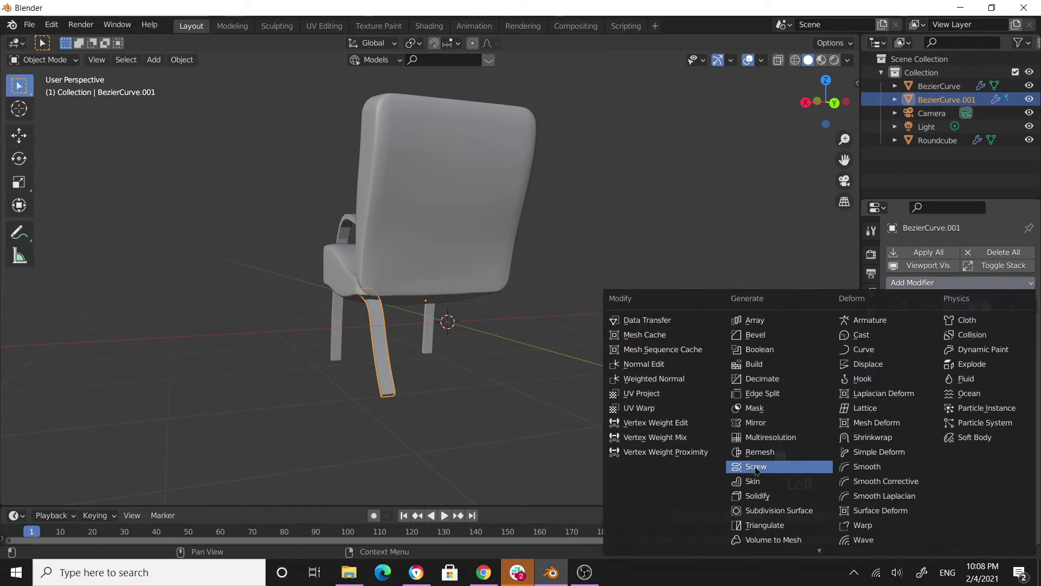
left_click(759, 422)
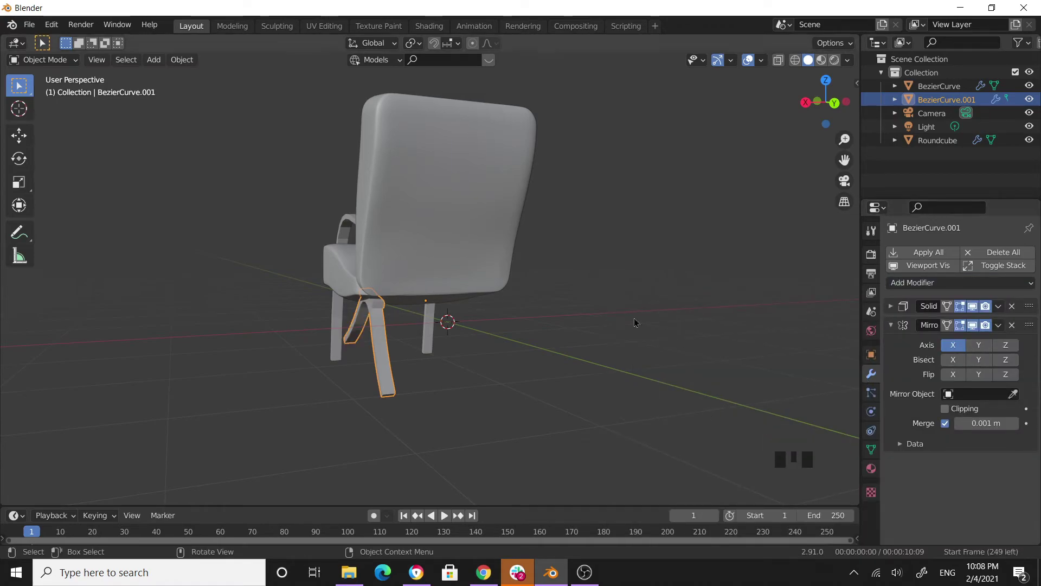
left_click(1014, 394)
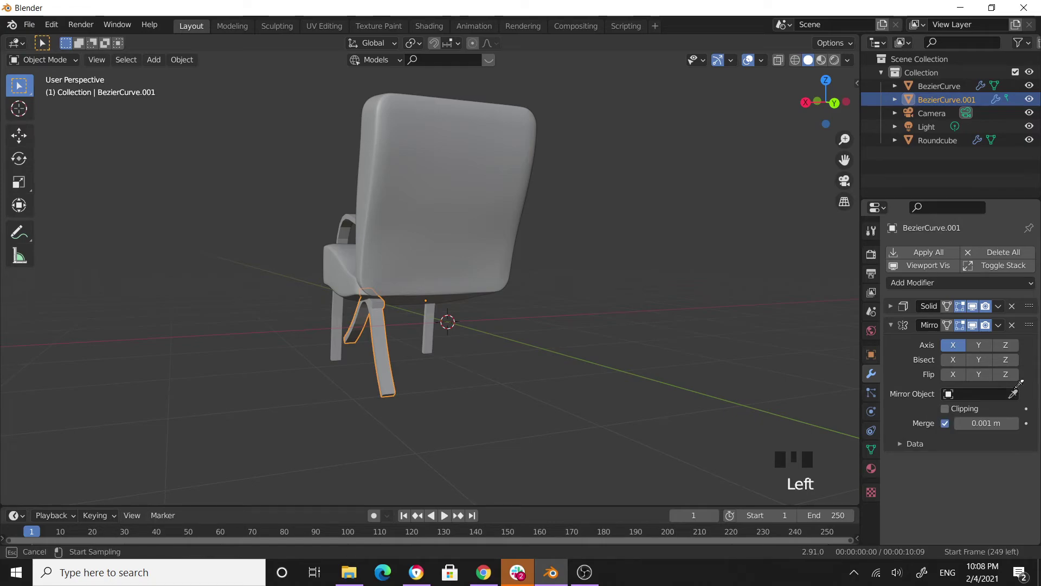
left_click(457, 189)
middle_click_drag(530, 302, 569, 308)
scroll(568, 314, "down", 2)
middle_click_drag(518, 386, 648, 353)
left_click(596, 334)
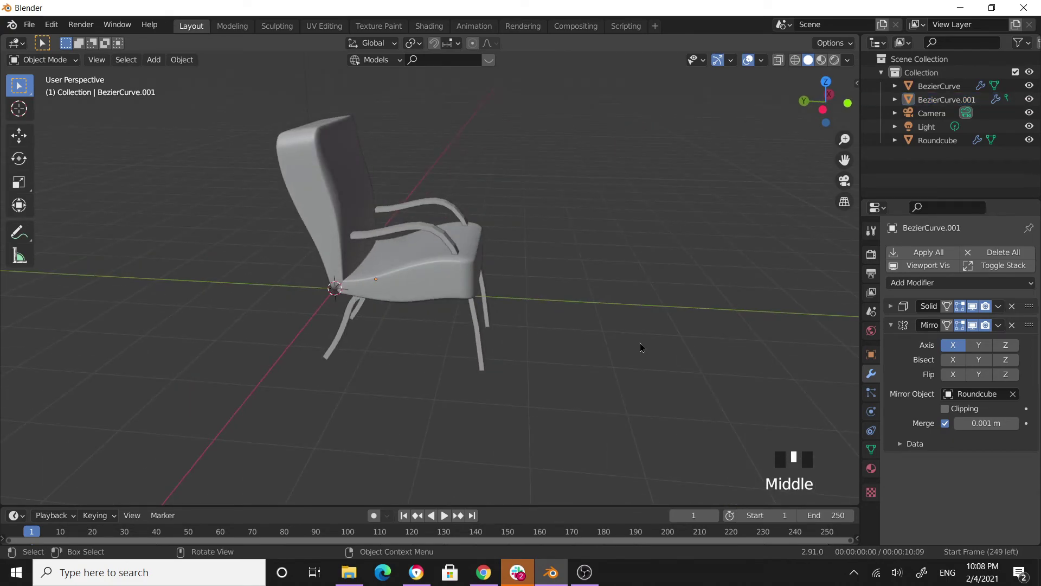
Move the mirrored rear legs slightly backward along the global Y axis, then deselect them
scroll(587, 289, "down", 2)
middle_click_drag(494, 264, 529, 284)
scroll(531, 316, "up", 4)
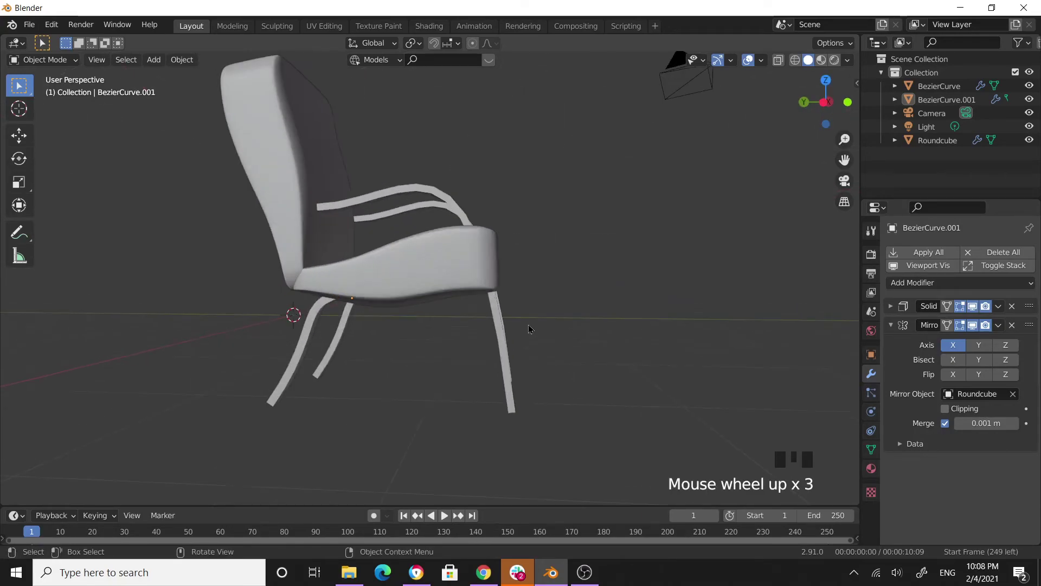
mouse_move(534, 322)
middle_mouse_down()
mouse_move(574, 313)
mouse_move(517, 325)
middle_mouse_up()
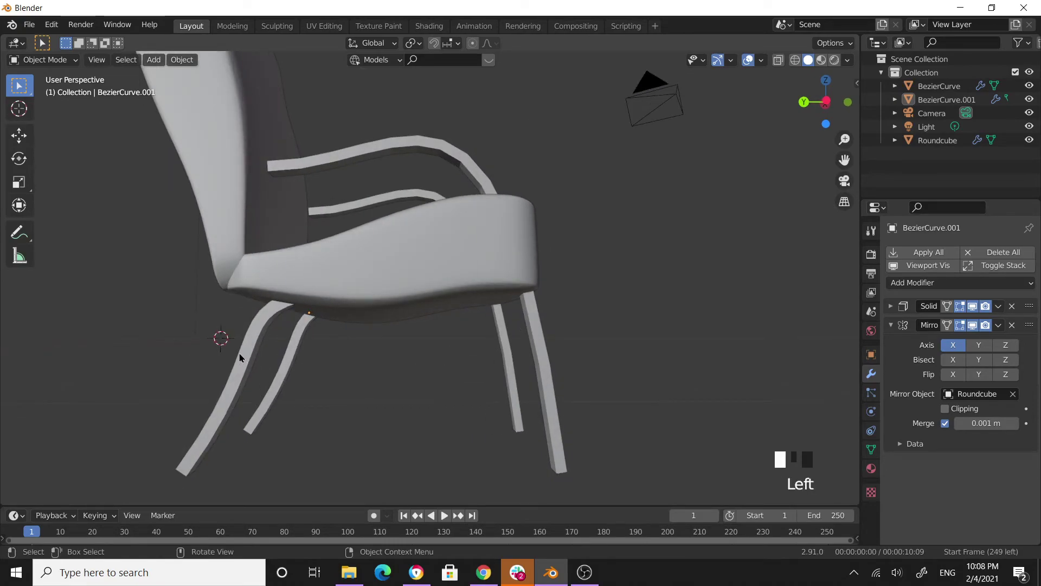
left_click(240, 358)
scroll(240, 358, "down", 3)
middle_click_drag(240, 358, 528, 399)
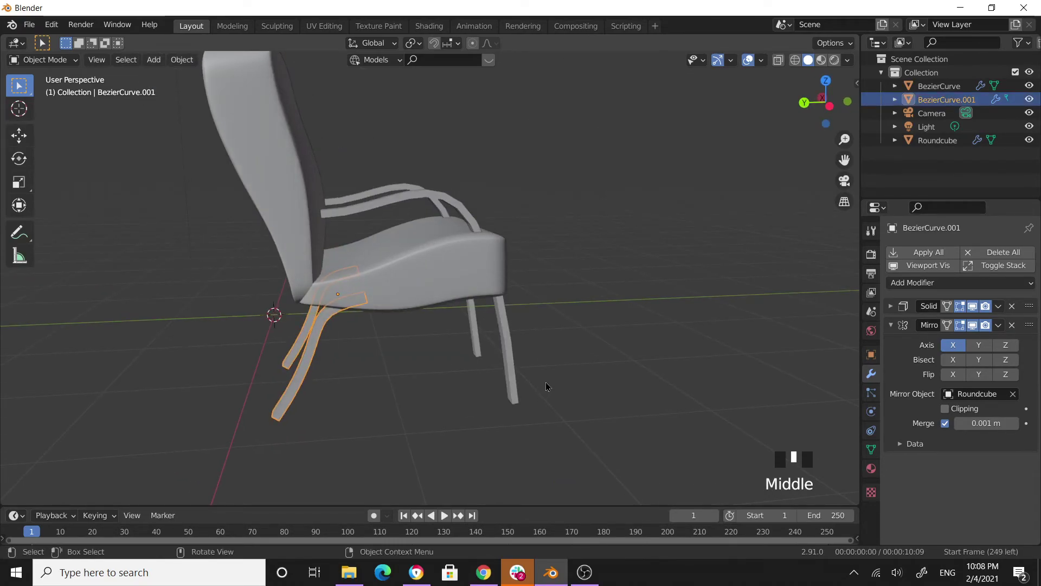
key("g")
key("y")
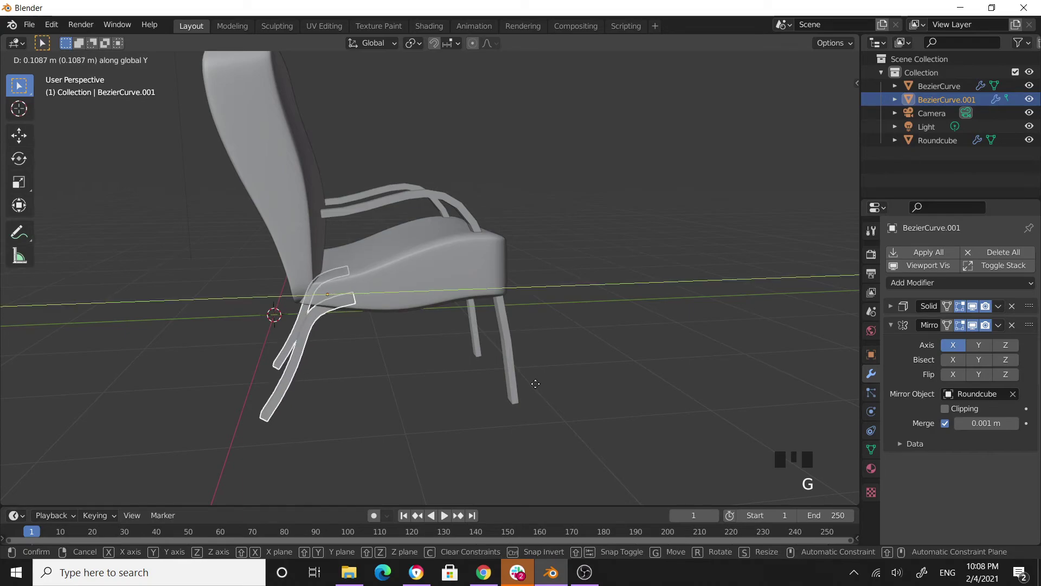
left_click(483, 426)
left_click(459, 415)
Apply Shade Smooth to the armrests and front legs
middle_click_drag(459, 414, 590, 334)
scroll(634, 324, "down", 2)
scroll(595, 304, "up", 2)
scroll(496, 291, "up", 1)
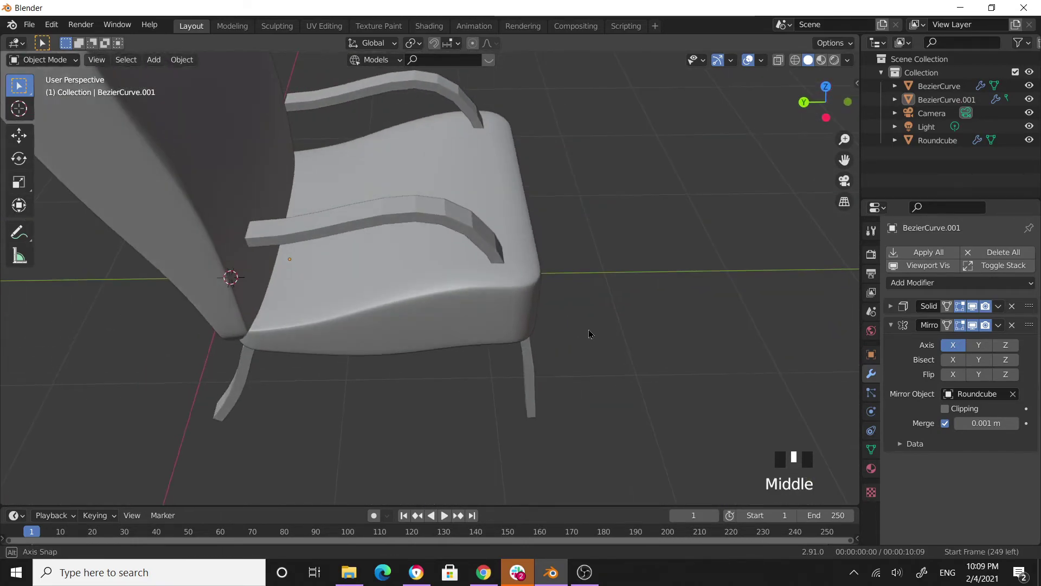
left_click(448, 226)
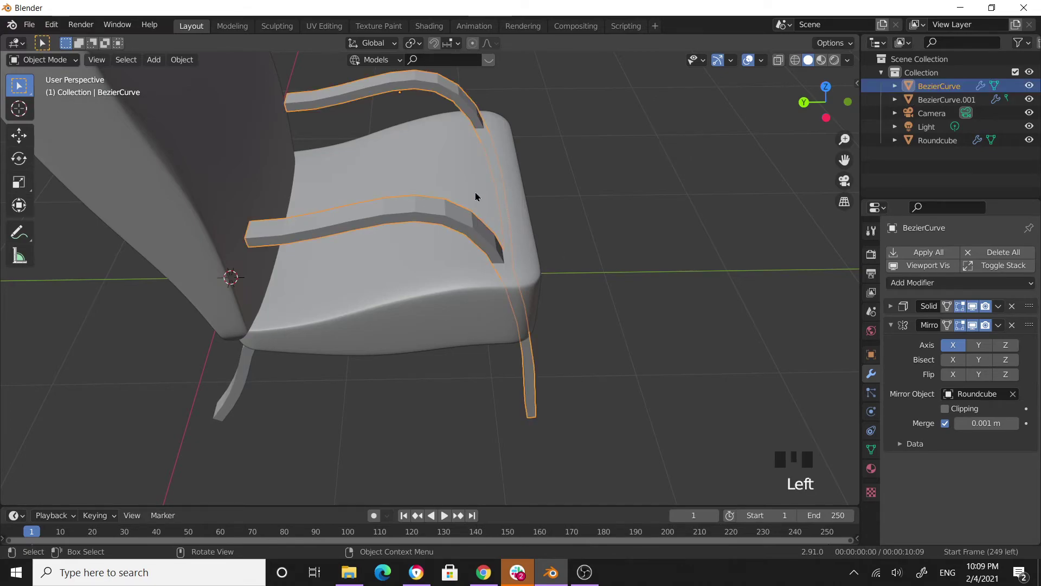
scroll(476, 196, "down", 2)
left_click(185, 60)
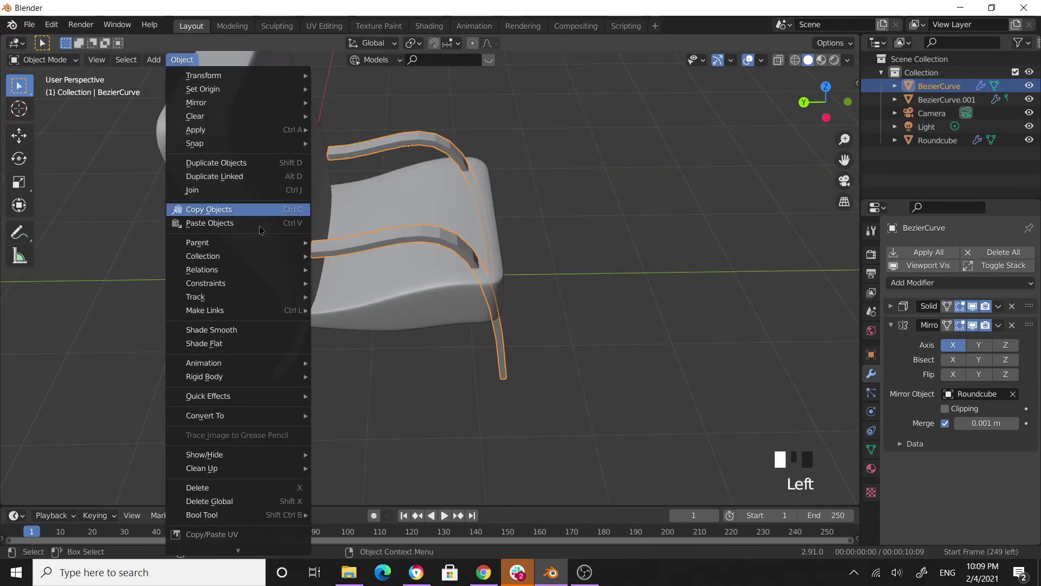
left_click(228, 328)
left_click(372, 340)
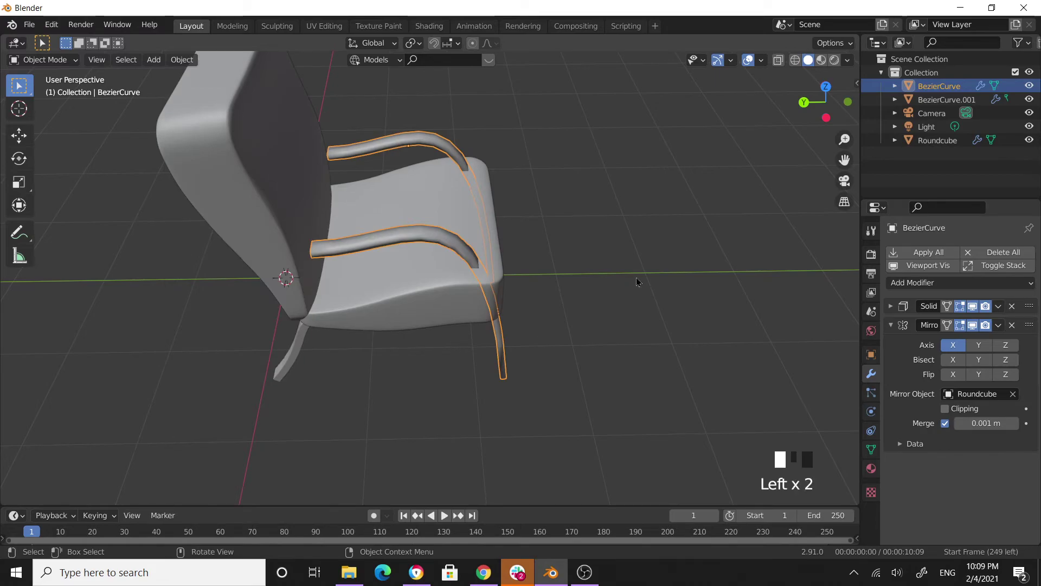
Enable Auto Smooth at 30° in the normals settings of the armrests and front legs
middle_click_drag(559, 248, 451, 230)
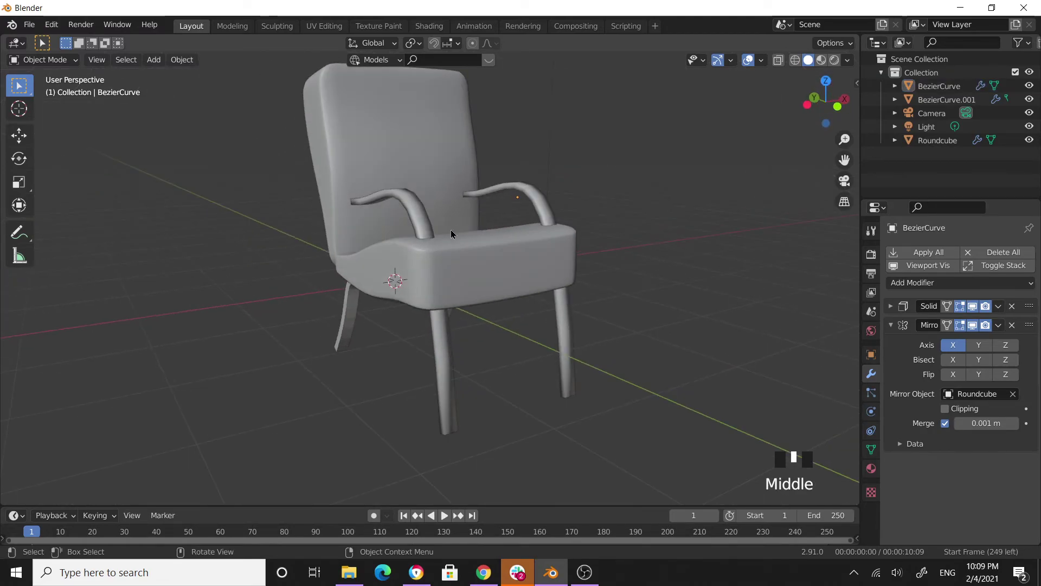
left_click(421, 221)
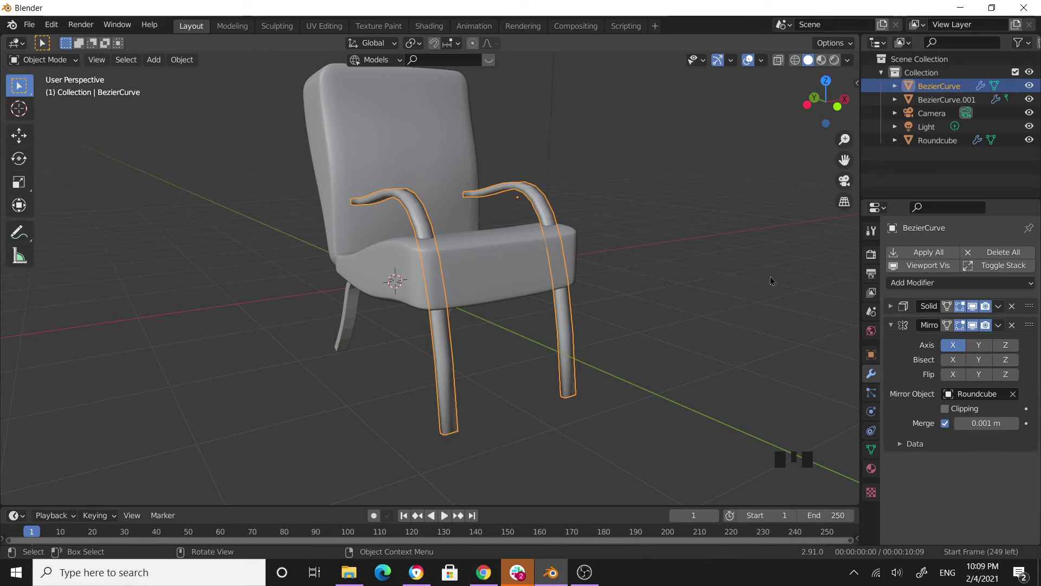
left_click(872, 449)
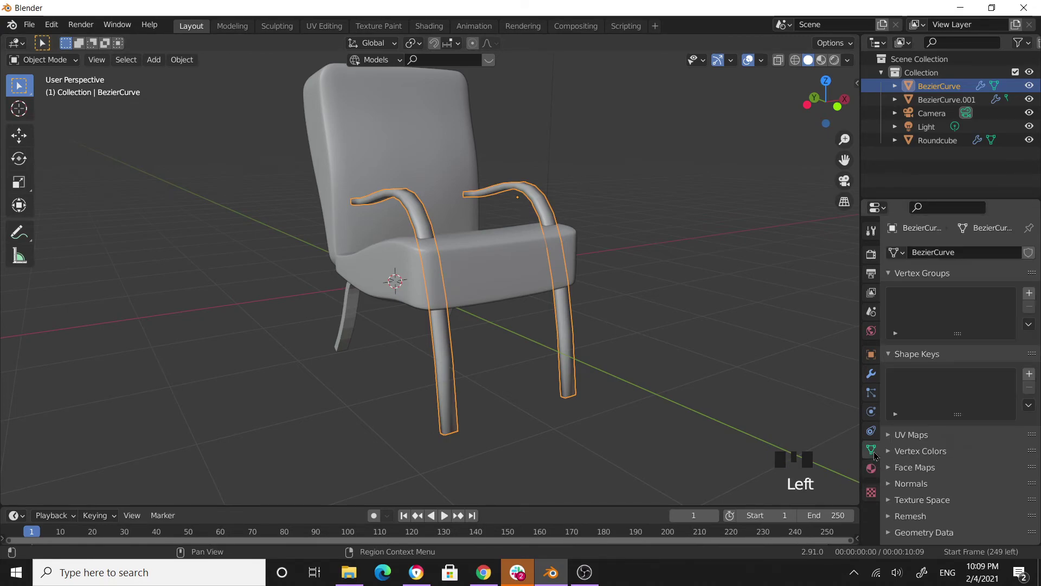
left_click(890, 487)
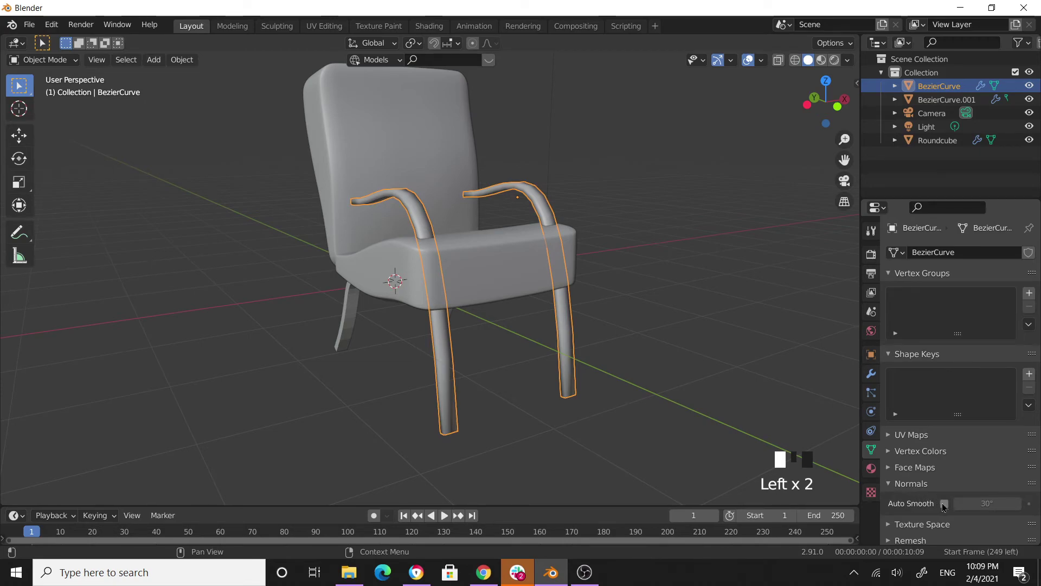
left_click(944, 503)
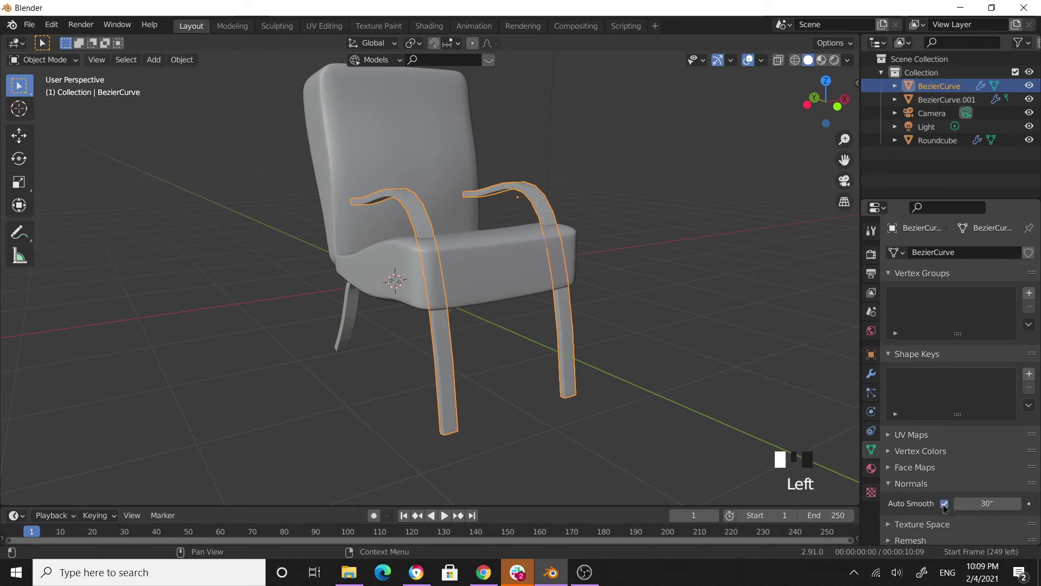
Shade the rear legs smooth and enable Auto Smooth at 30° for them
left_click(338, 327)
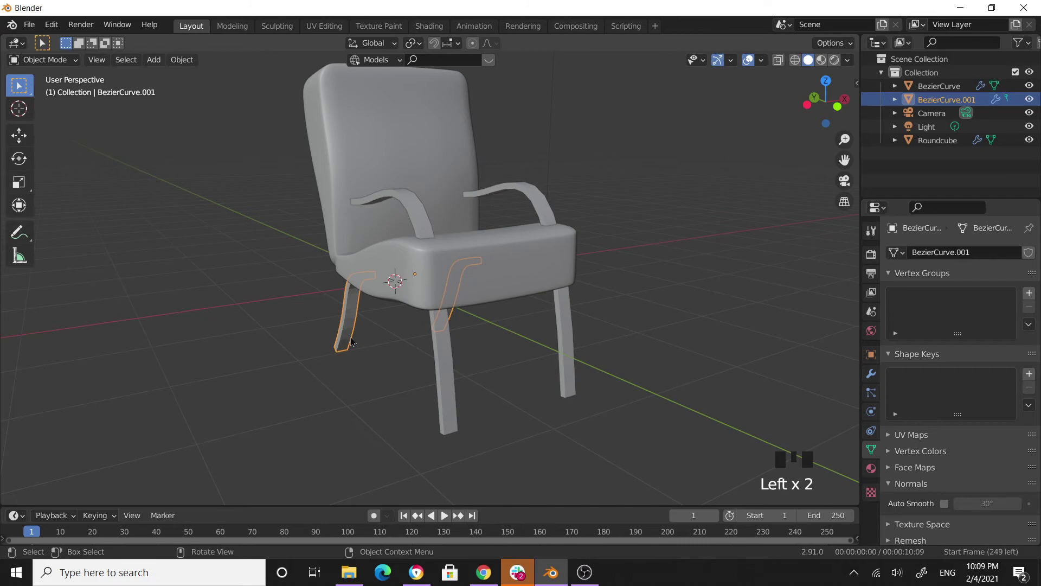
left_click(190, 63)
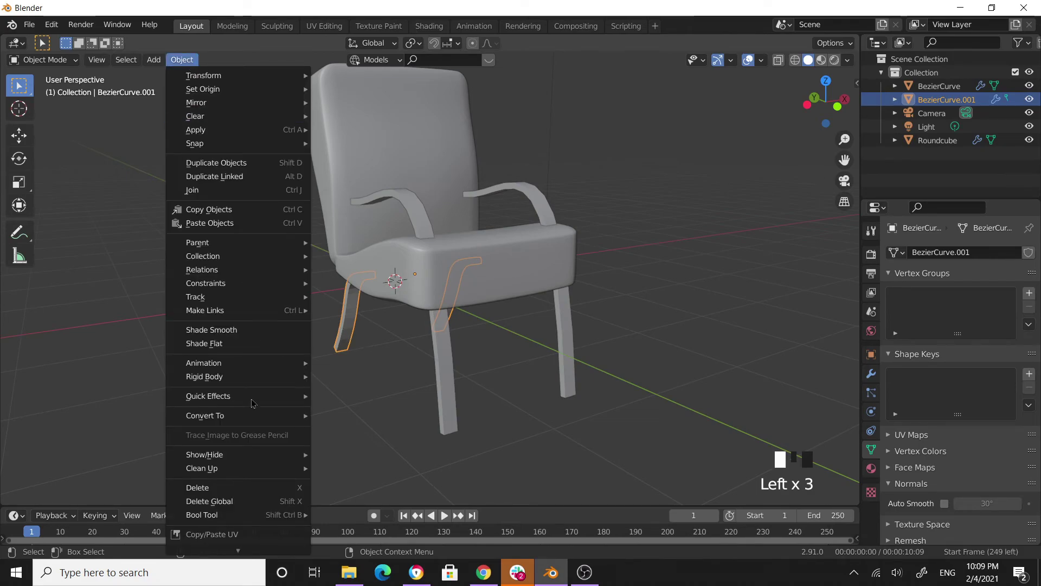
left_click(246, 335)
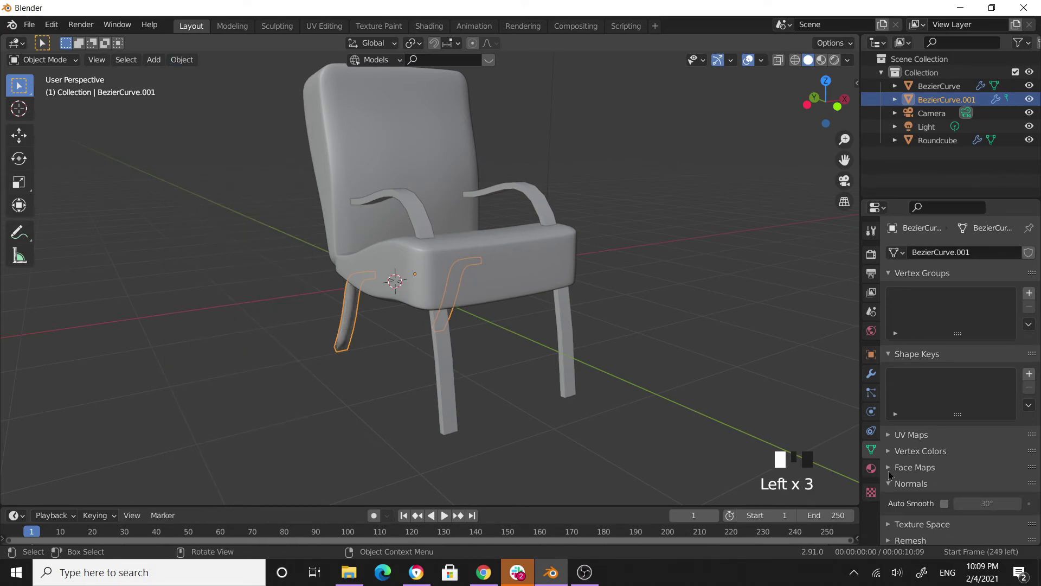
left_click(945, 504)
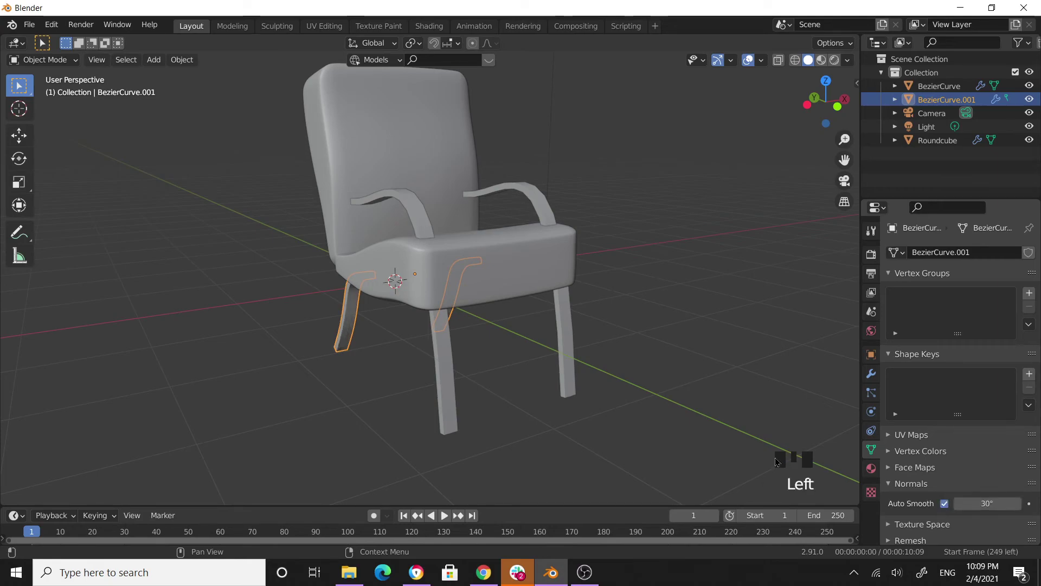
Examine the smoothed armrests, legs and seat of the chair from the front, side and close up
left_click(581, 378)
middle_click_drag(581, 378, 395, 296)
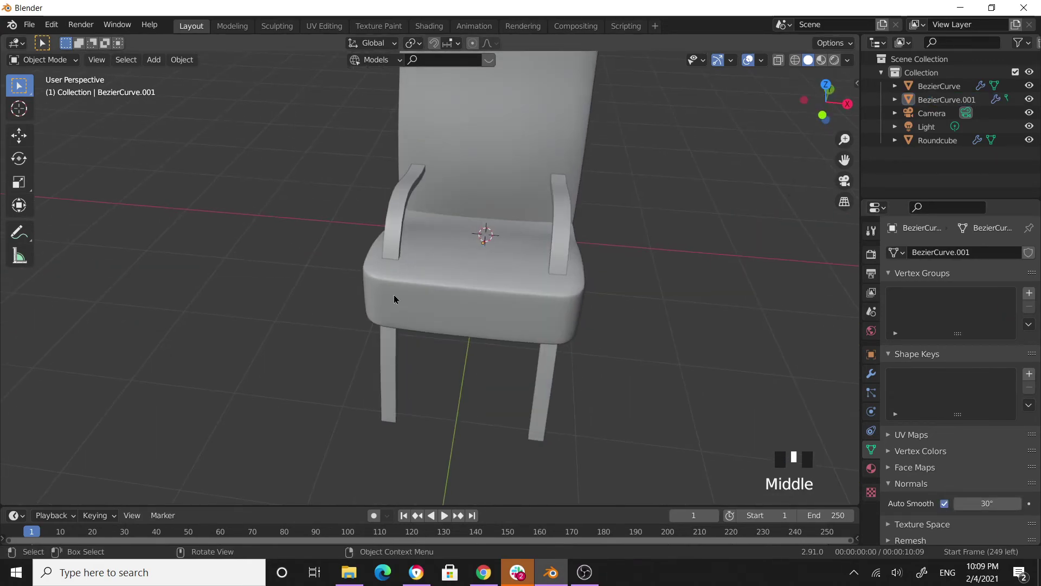
scroll(401, 268, "up", 3)
middle_click_drag(408, 243, 444, 80)
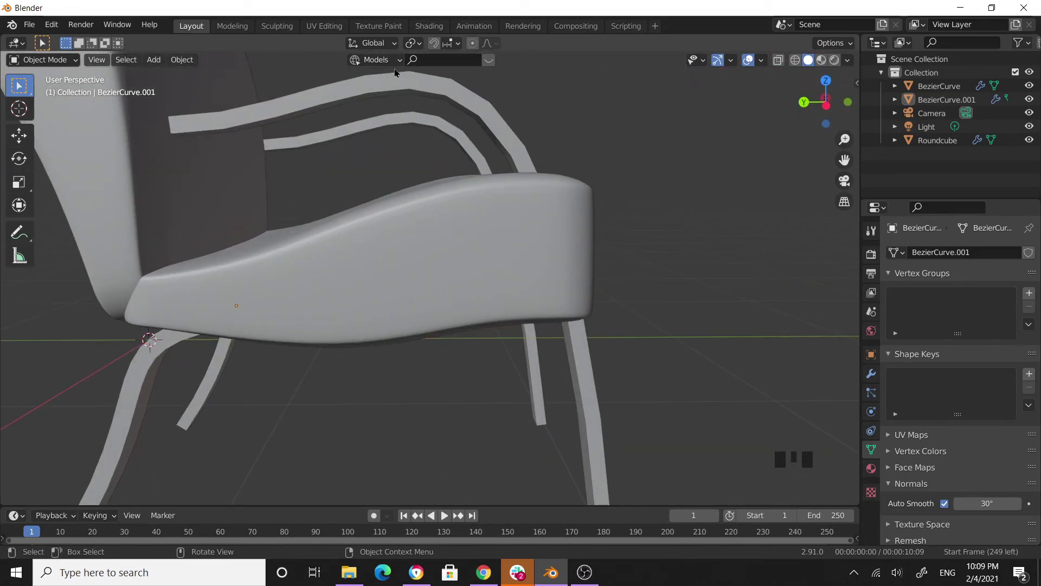
scroll(425, 112, "down", 2)
middle_click_drag(425, 113, 558, 216)
left_click(463, 181)
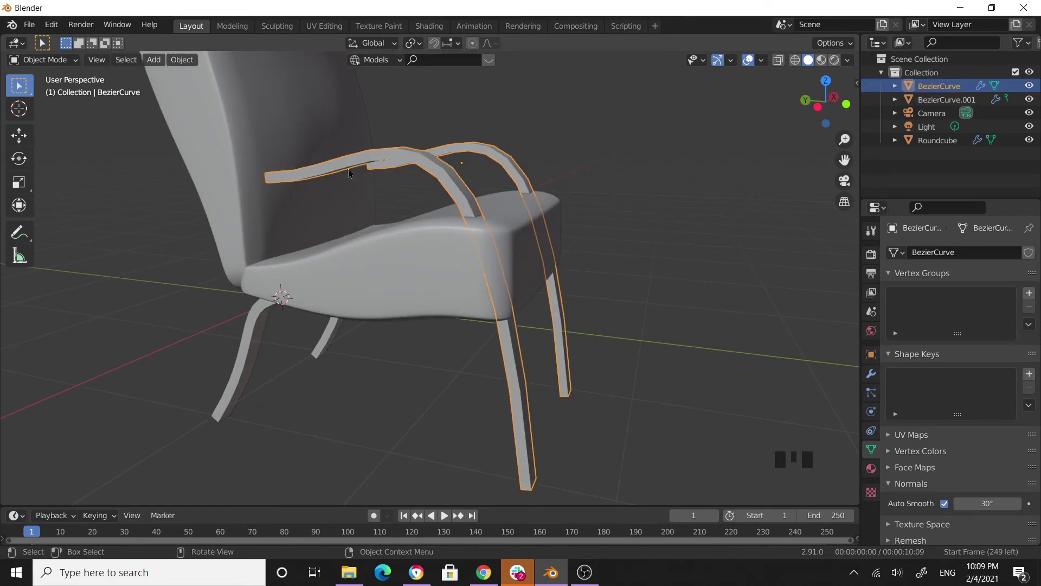
scroll(567, 238, "down", 2)
left_click(623, 229)
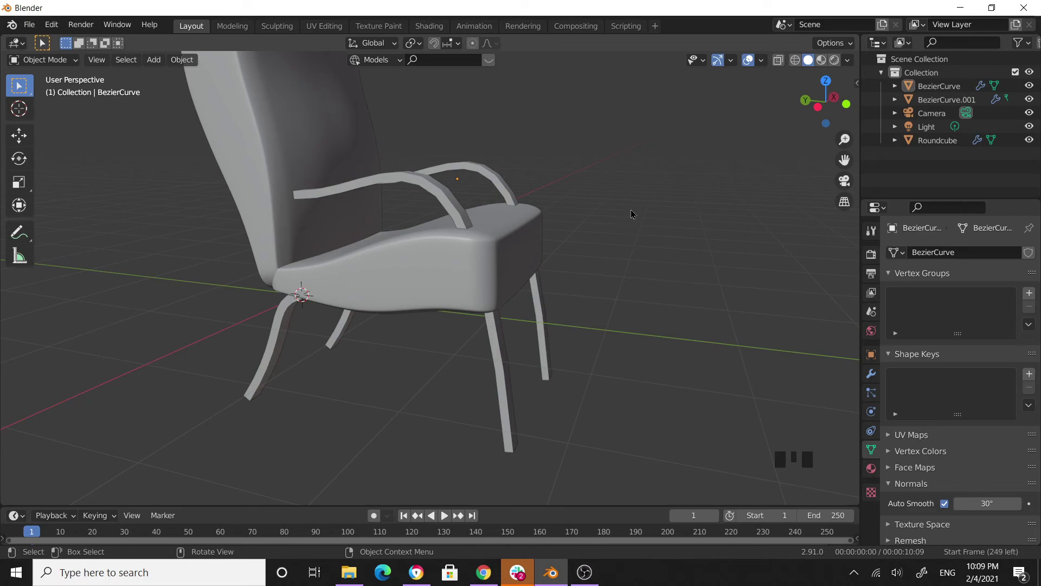
mouse_move(630, 217)
middle_mouse_down()
mouse_move(477, 215)
mouse_move(626, 214)
middle_mouse_up()
scroll(539, 241, "down", 1)
middle_click_drag(539, 242, 478, 219)
middle_click_drag(580, 248, 511, 272)
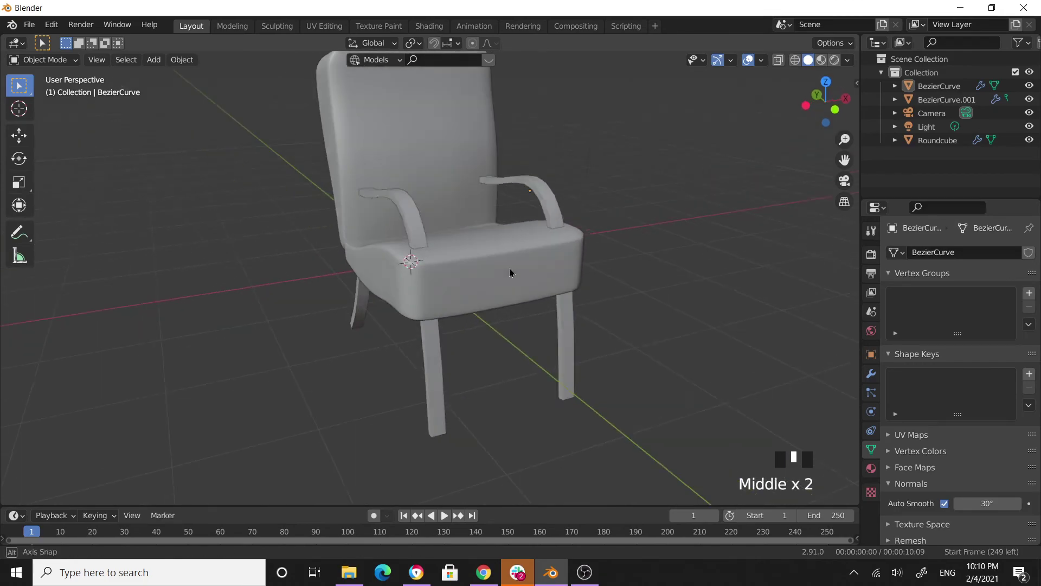
Add a new material with a light grey base color to the cushions and display the viewport in Material Preview
left_click(451, 134)
scroll(530, 247, "down", 2)
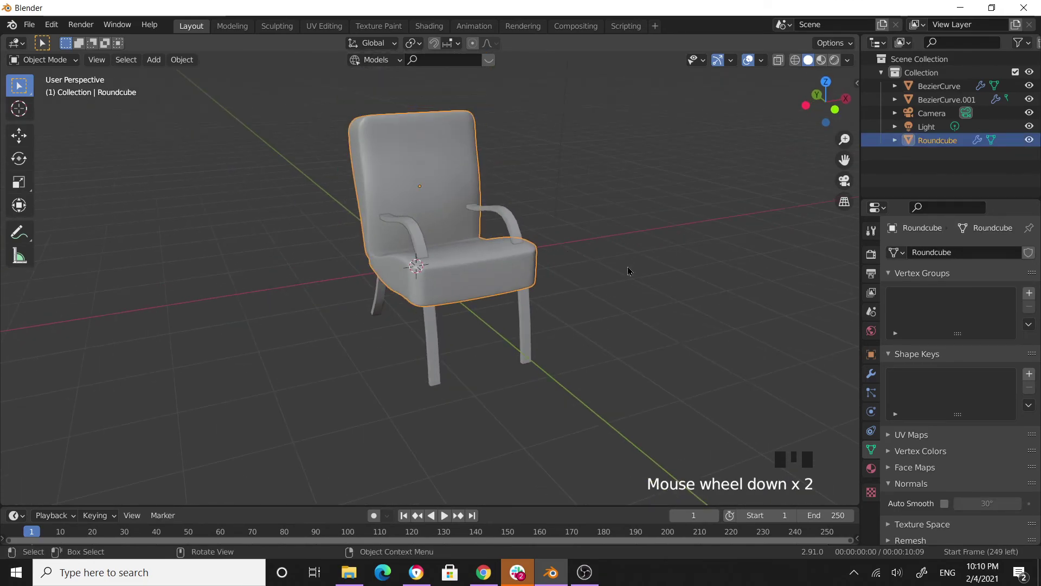
middle_click_drag(628, 267, 677, 268)
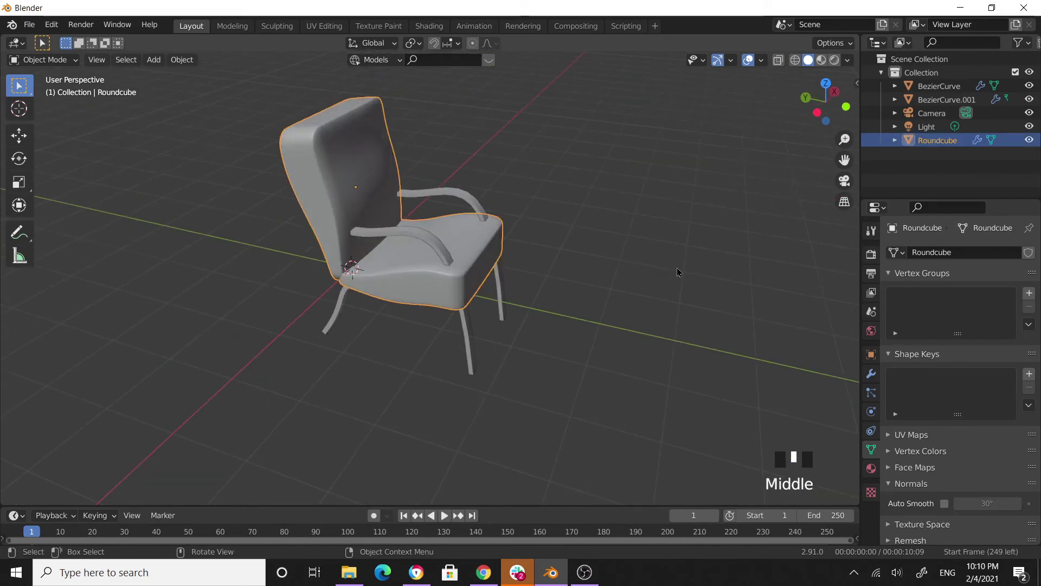
left_click(871, 469)
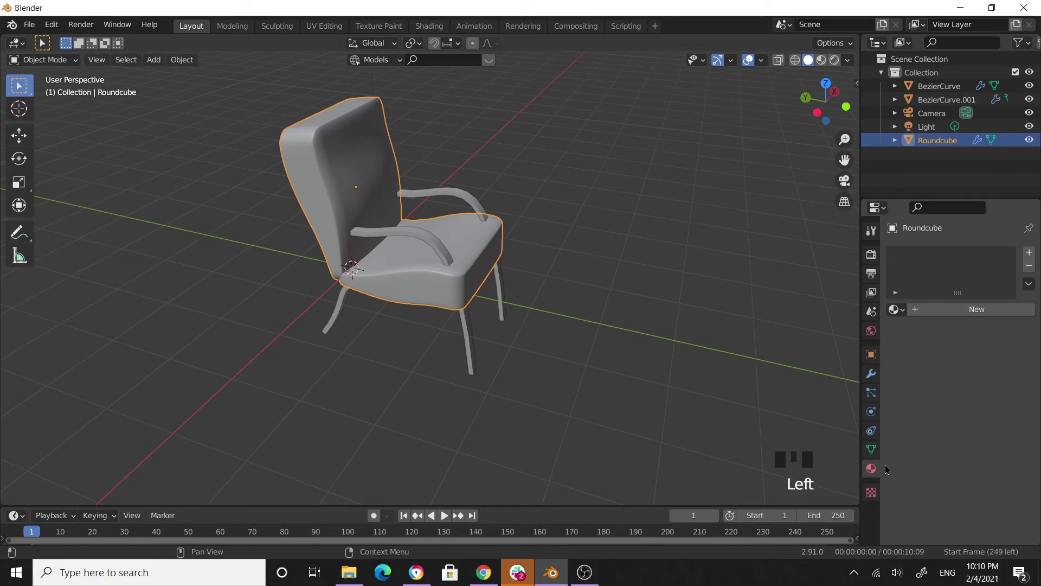
left_click(970, 309)
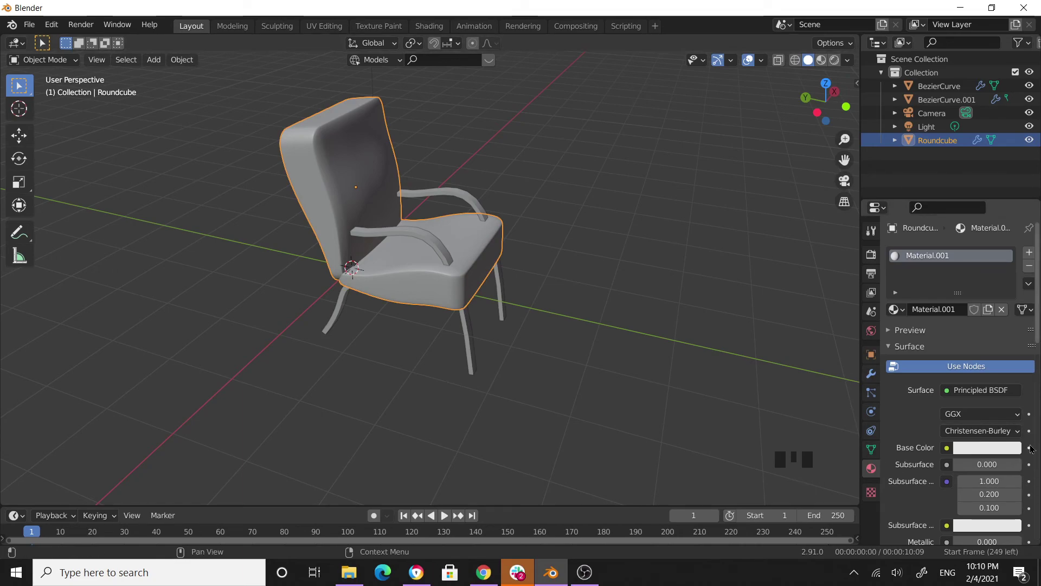
left_click(1006, 450)
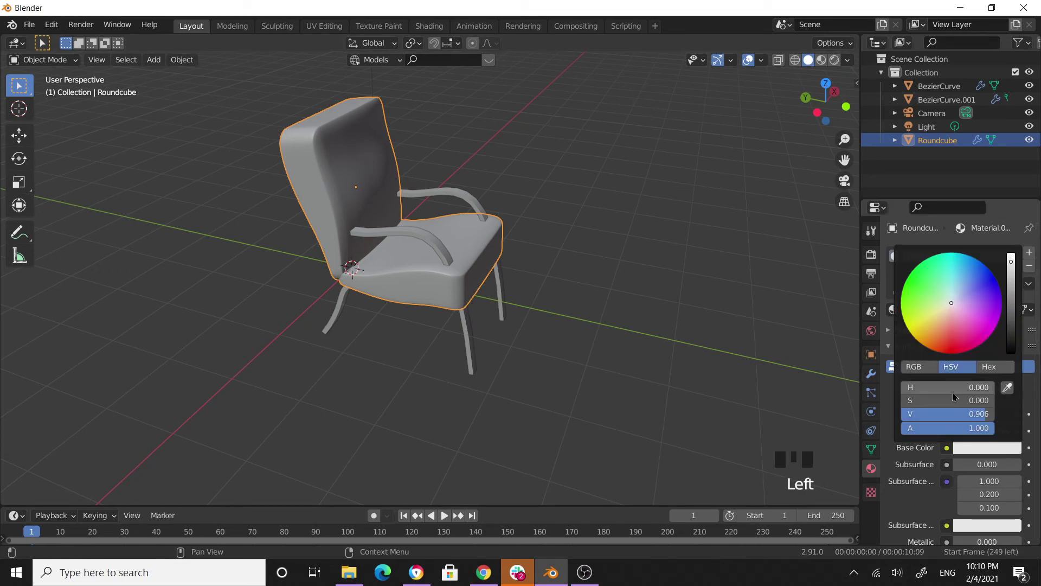
left_click_drag(1010, 278, 1011, 291)
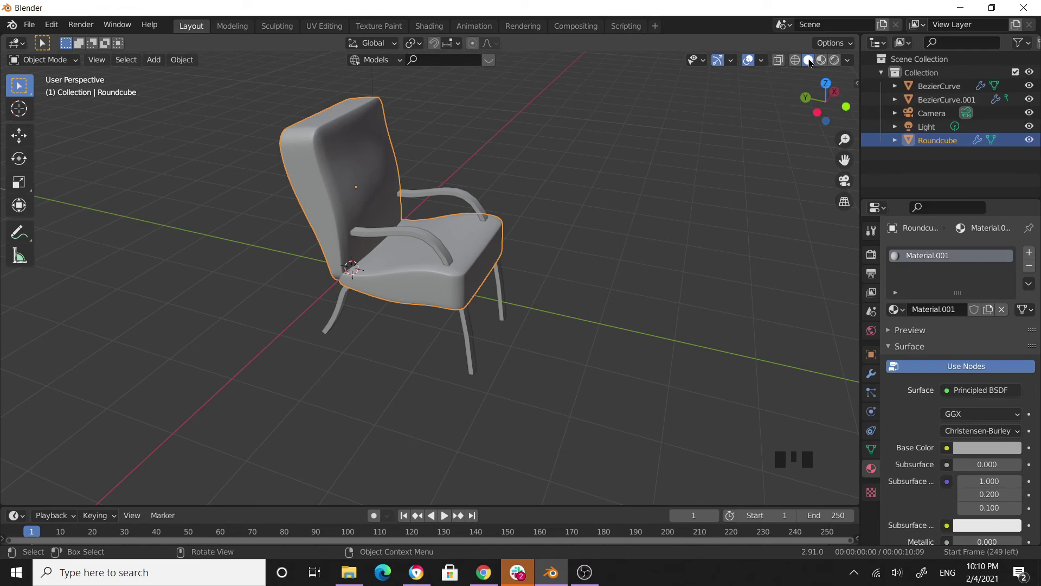
left_click(810, 62)
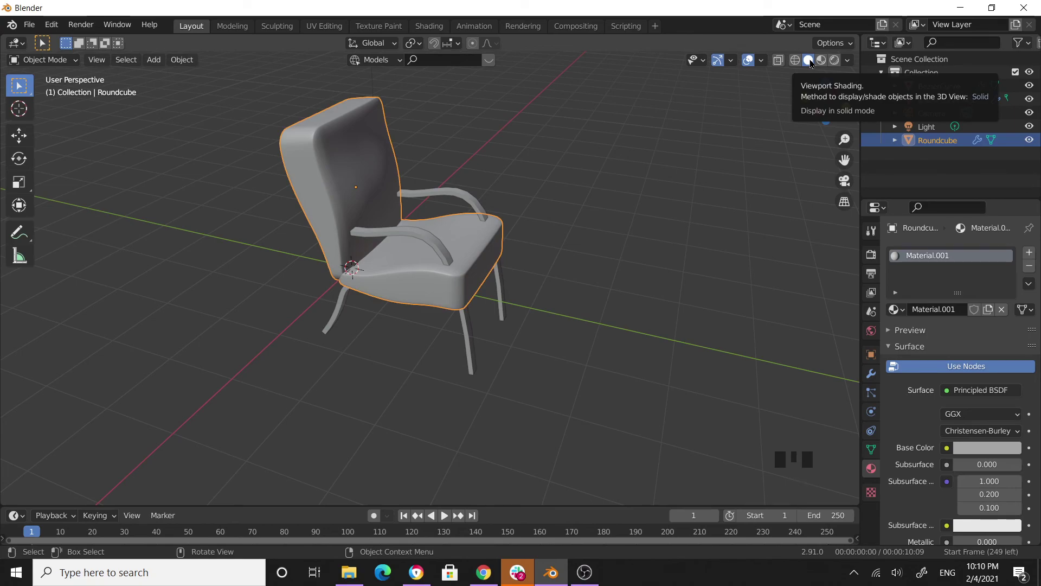
left_click(821, 60)
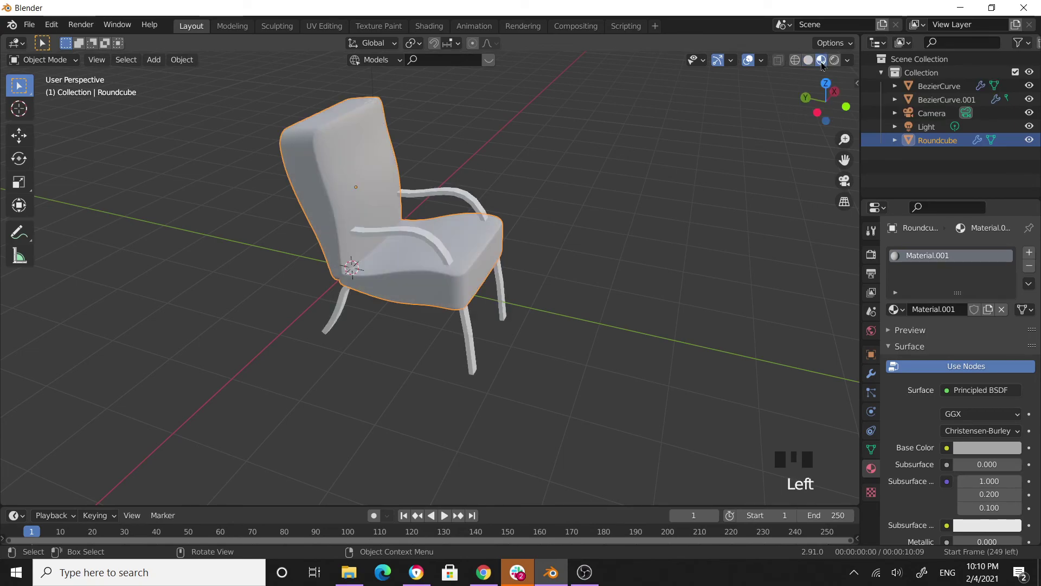
Add a new material to the armrests and front legs and darken its base color to a value of 0.021
left_click(463, 198)
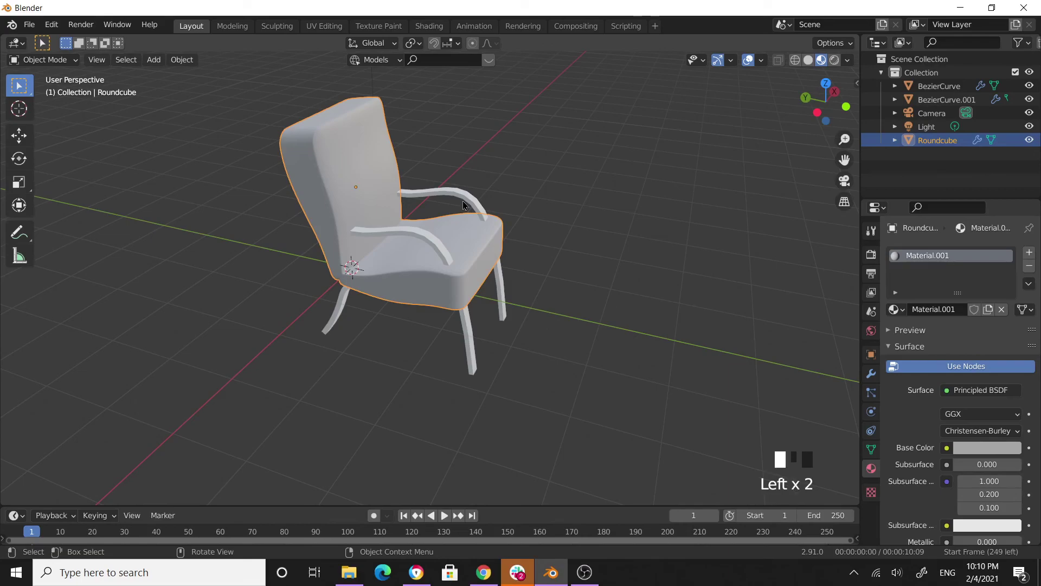
left_click(987, 308)
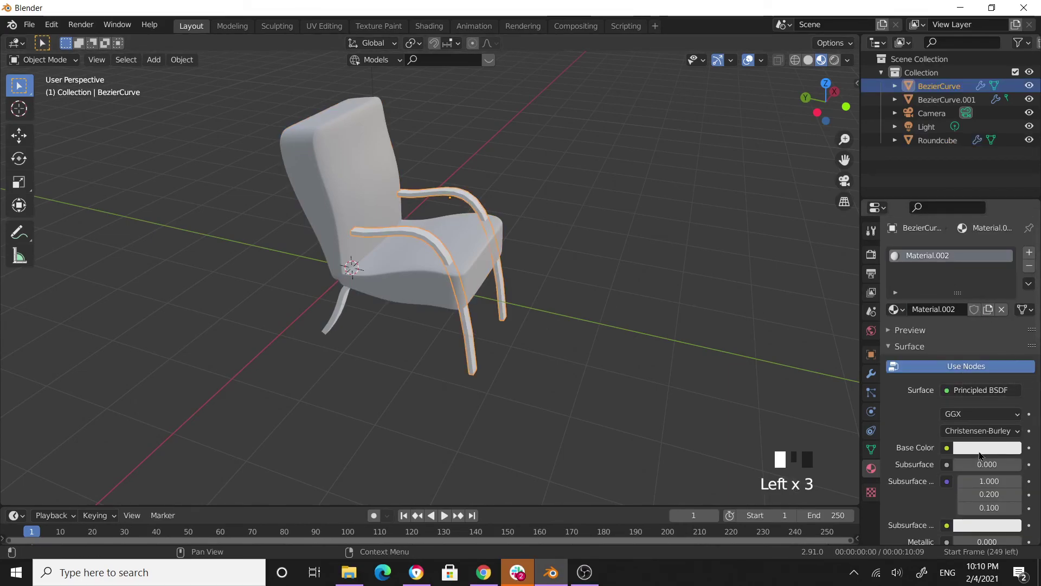
left_click(983, 448)
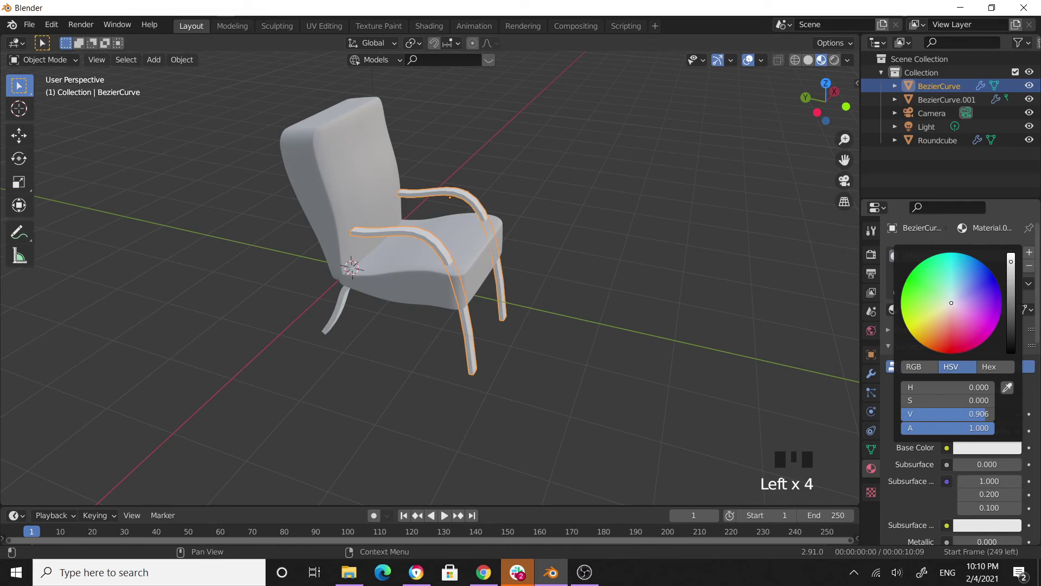
scroll(948, 381, "down", 18)
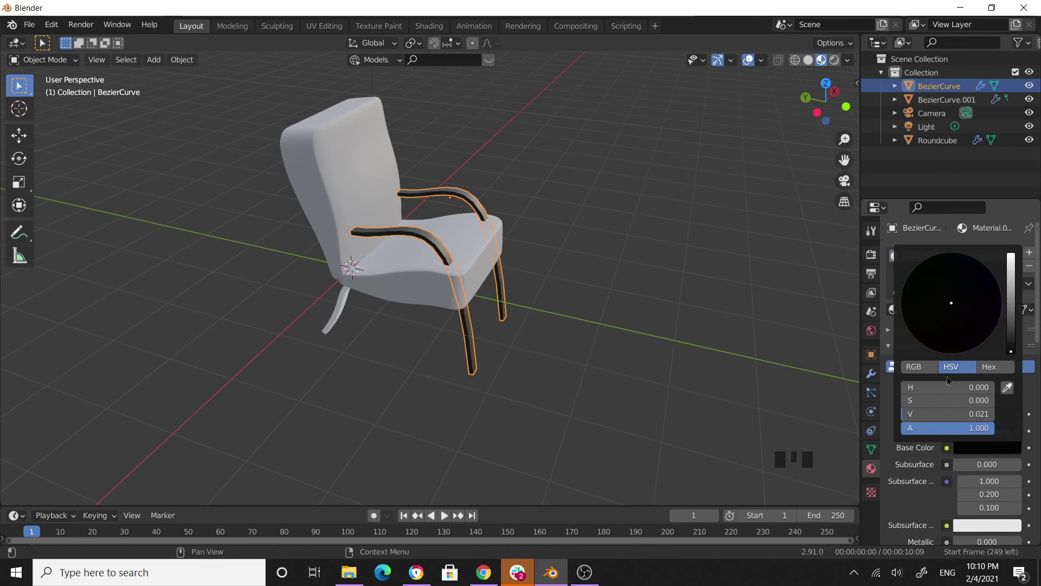
Link the near-black material of the armrests and front legs to the rear legs instead of giving them a separate one, then deselect everything
left_click(342, 314)
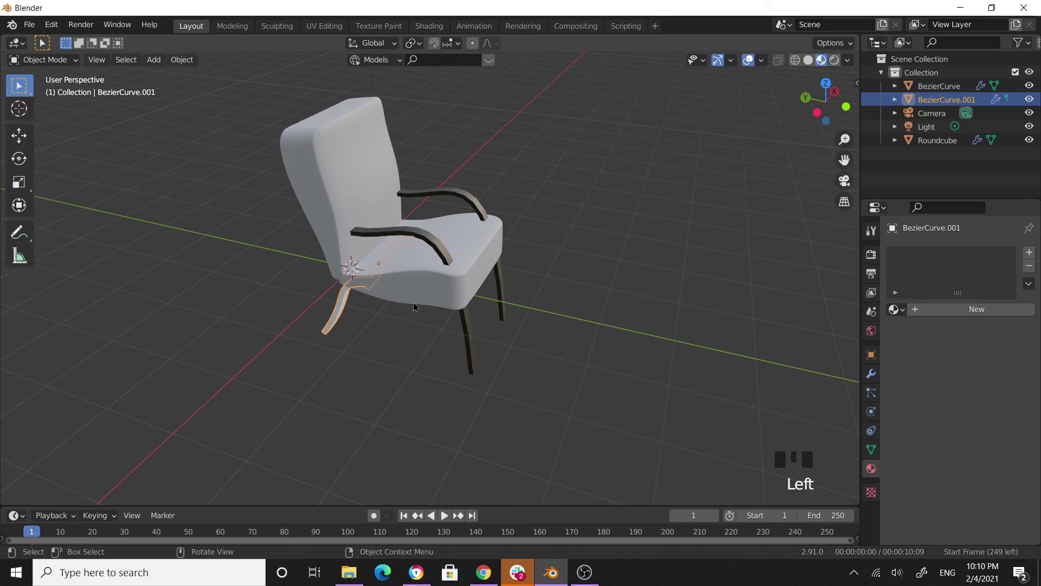
left_click(978, 311)
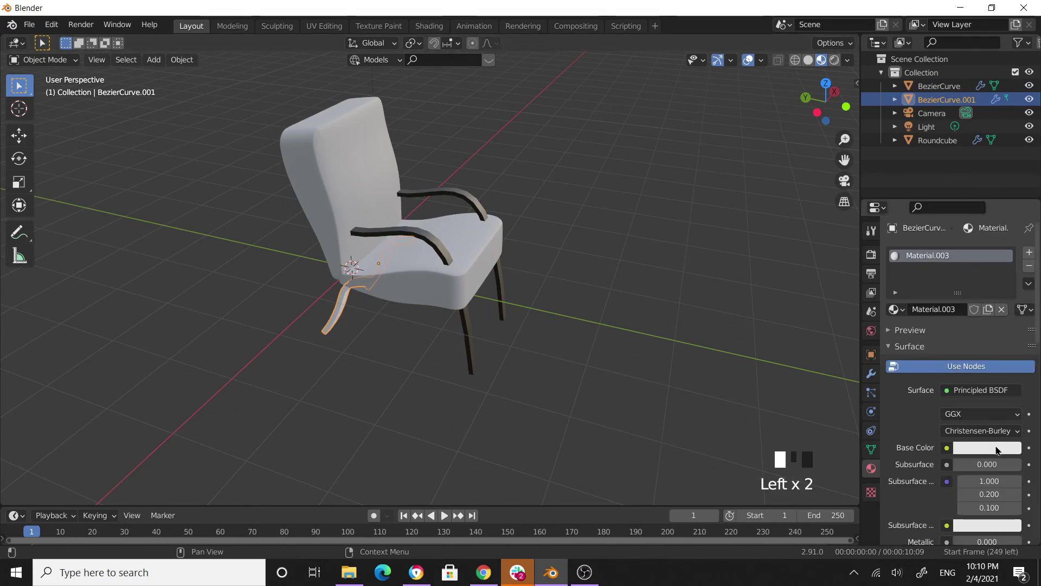
left_click(1002, 310)
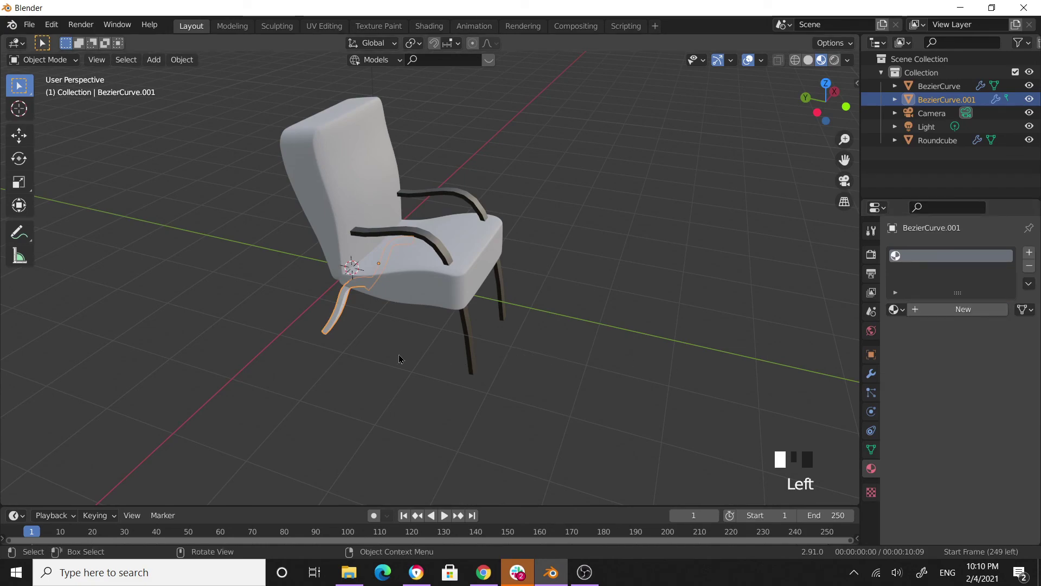
left_click(470, 354, "shift")
key("ctrl+l")
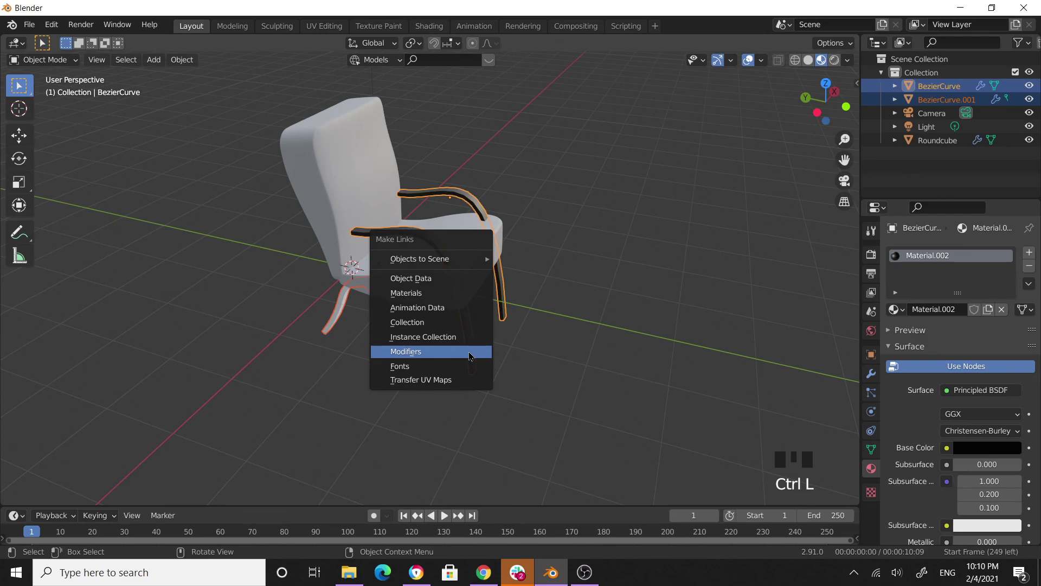
left_click(427, 295)
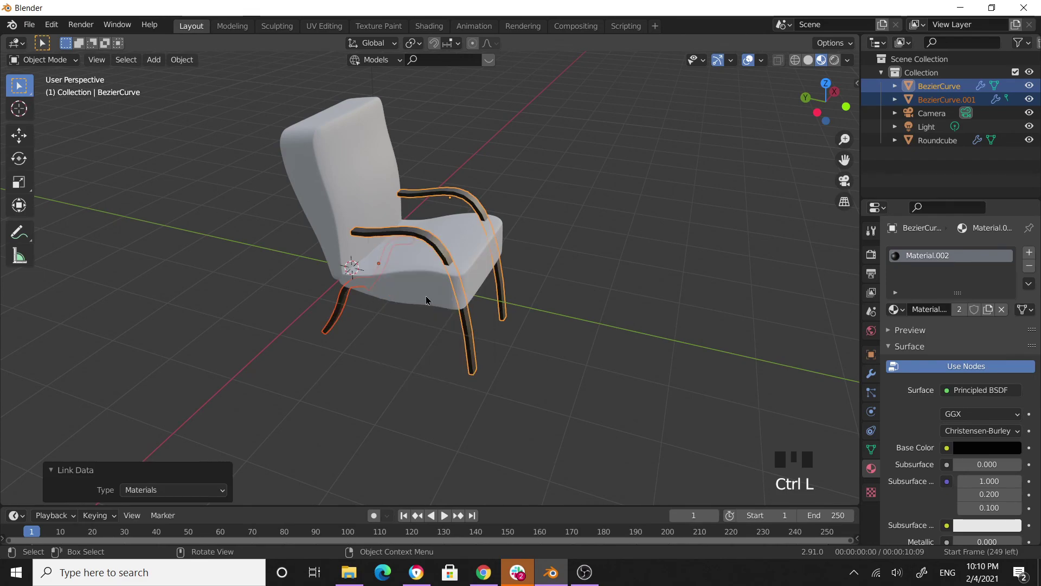
left_click(658, 281)
Examine the finished armchair with its light cushions and dark frame from all sides, with nothing left selected
middle_click_drag(658, 276, 591, 272)
scroll(593, 314, "up", 4)
scroll(481, 281, "down", 2)
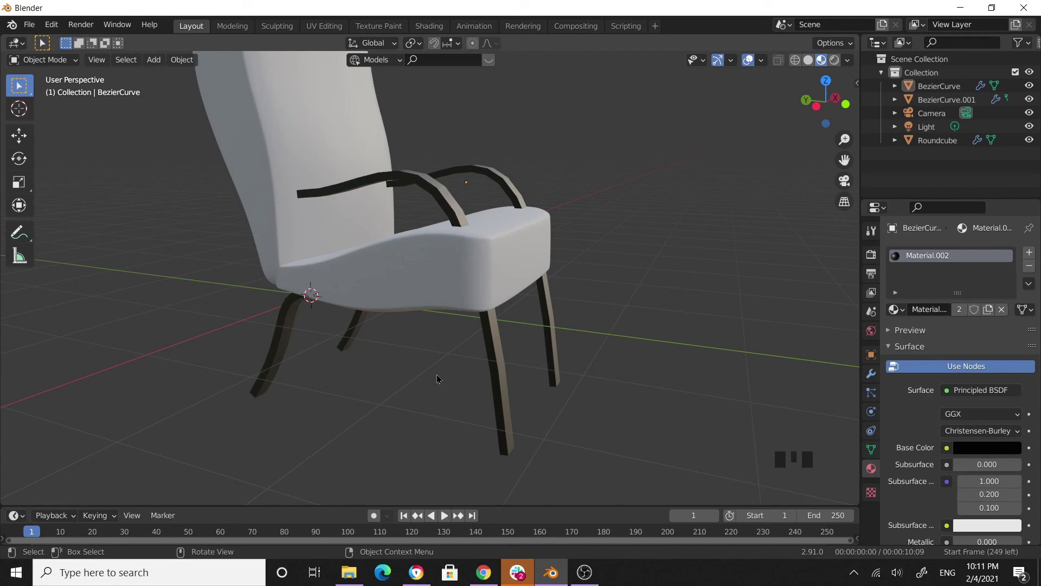
left_click(309, 285)
middle_click_drag(309, 284, 419, 281)
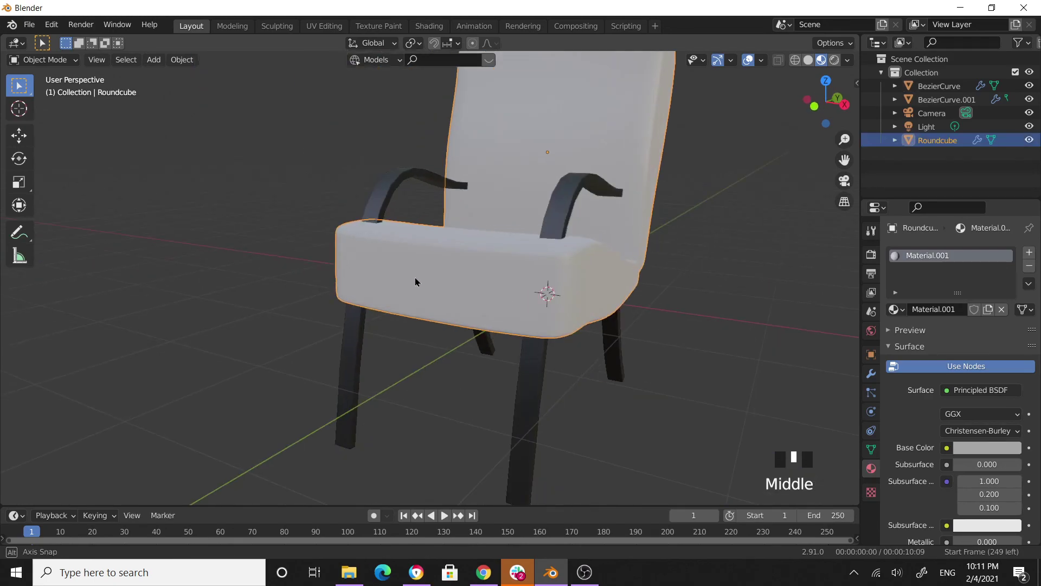
scroll(636, 299, "down", 2)
middle_click_drag(636, 299, 565, 297)
left_click(633, 291)
scroll(634, 291, "down", 2)
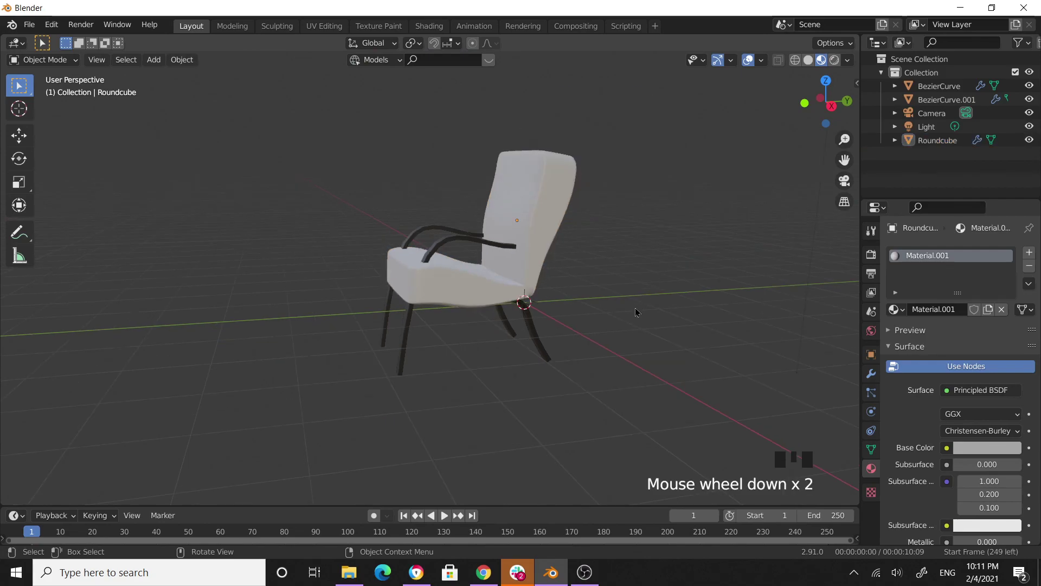
middle_click_drag(634, 291, 643, 328)
scroll(643, 328, "down", 2)
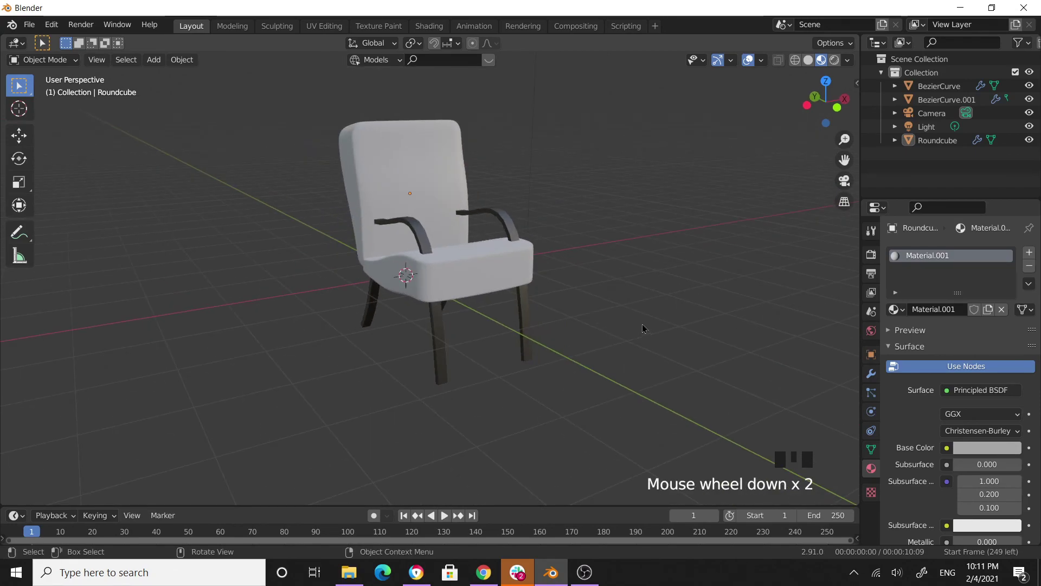
middle_click_drag(642, 325, 615, 311)
scroll(627, 336, "down", 2)
scroll(536, 334, "up", 3)
scroll(579, 314, "down", 1)
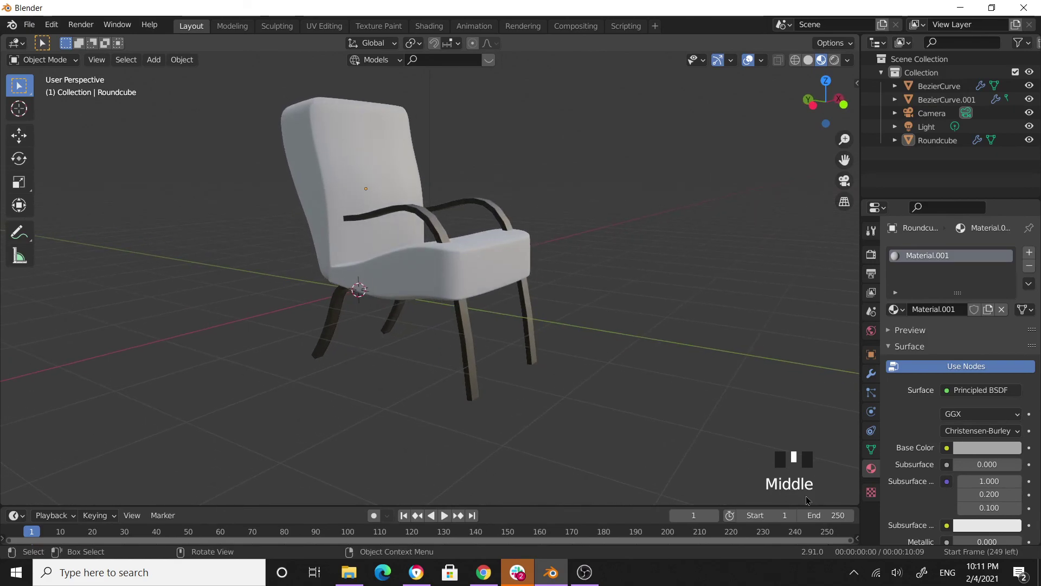